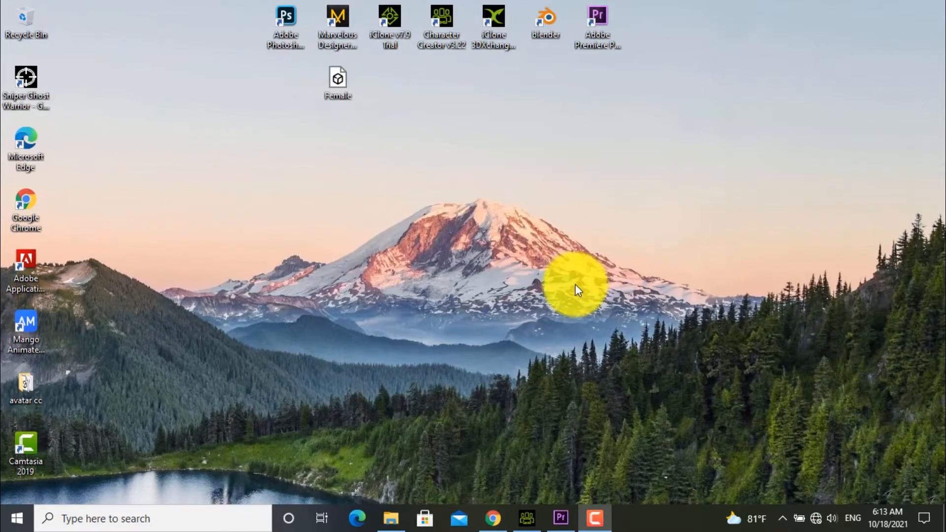
{"action": "right_click", "coordinate": [483, 126]}
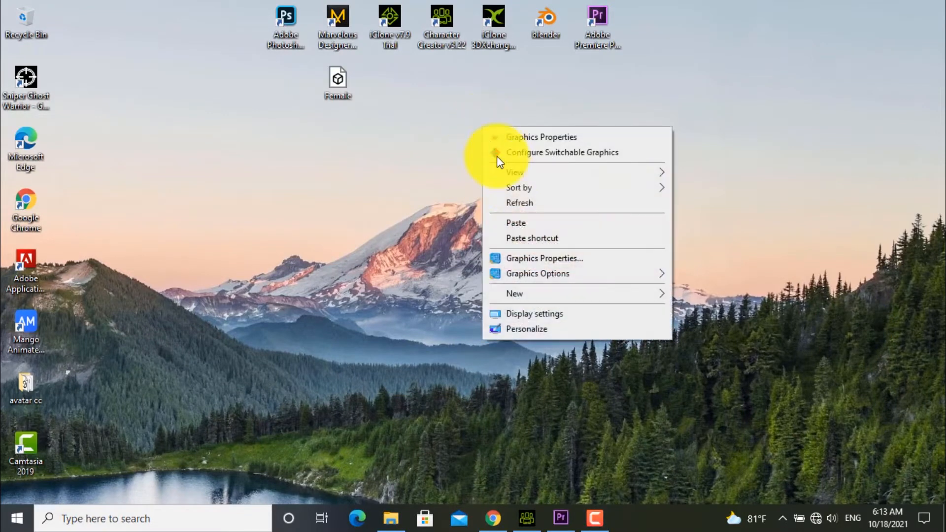
{"action": "left_click", "coordinate": [514, 202]}
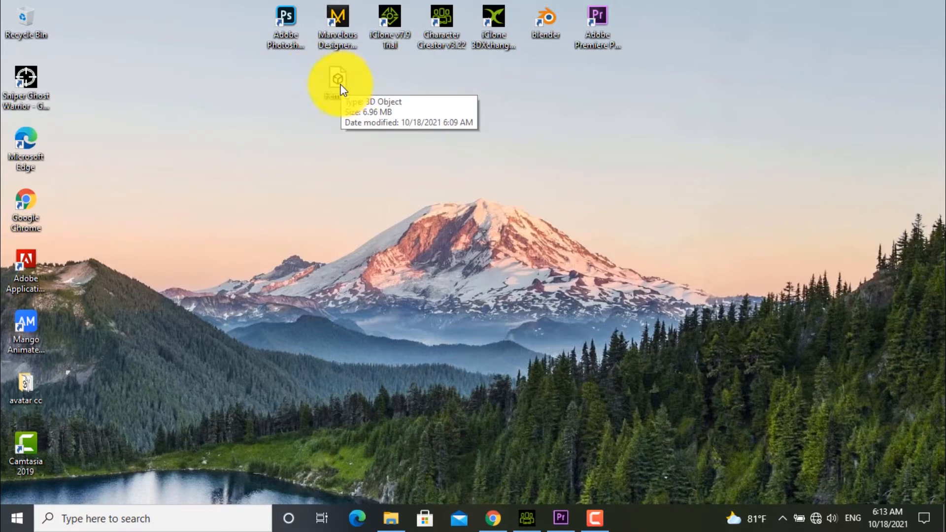
{"action": "left_click_drag", "start_coordinate": [303, 72], "coordinate": [385, 120]}
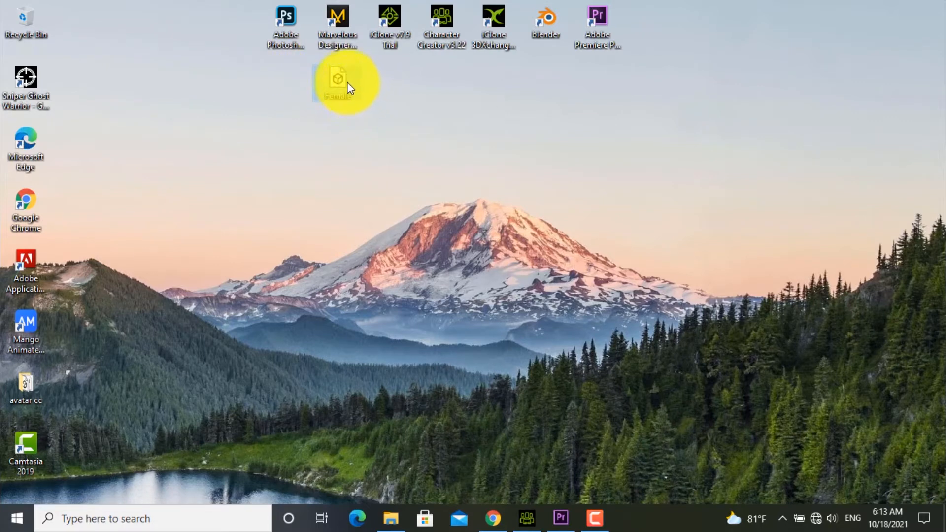
Launch Marvelous Designer 9 Enterprise from the desktop and log in
{"action": "left_click", "coordinate": [340, 25]}
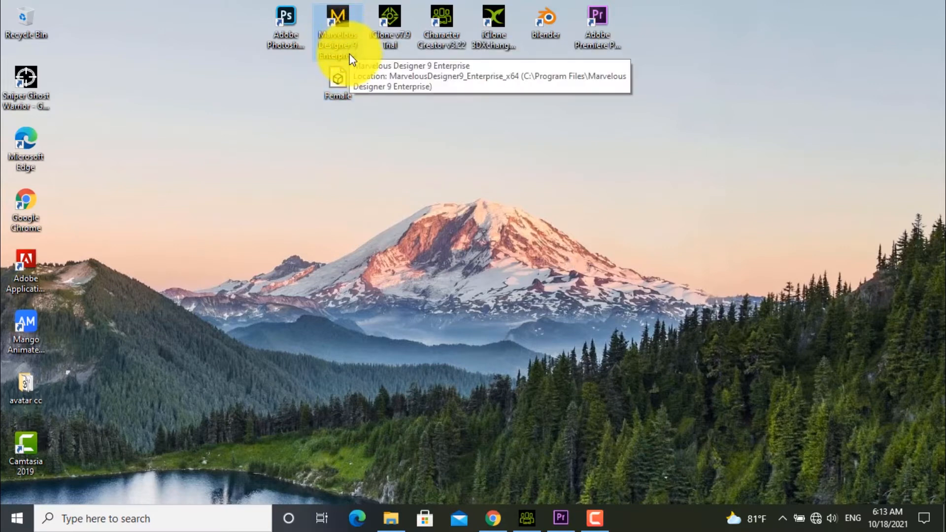
{"action": "double_click", "coordinate": [345, 25]}
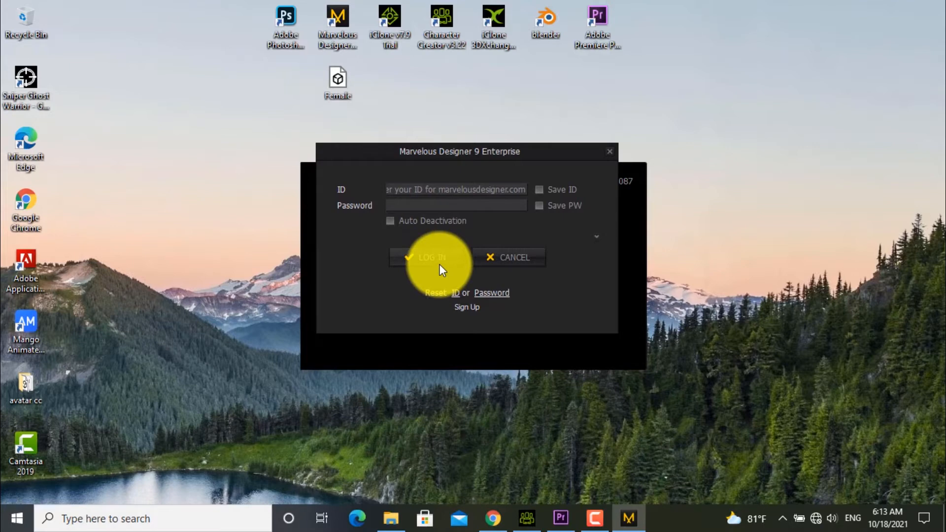
{"action": "left_click", "coordinate": [440, 264]}
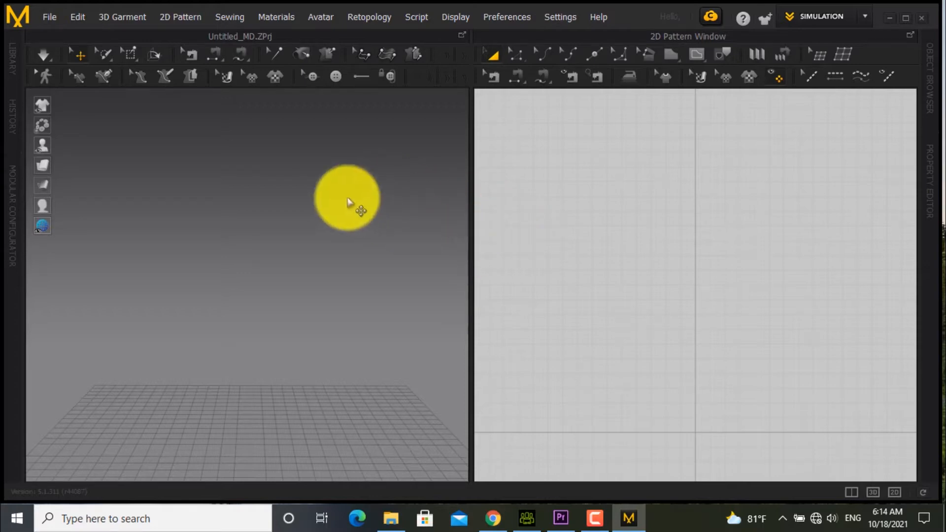
Import the OBJ file Female from the Desktop folder
{"action": "left_click", "coordinate": [45, 19]}
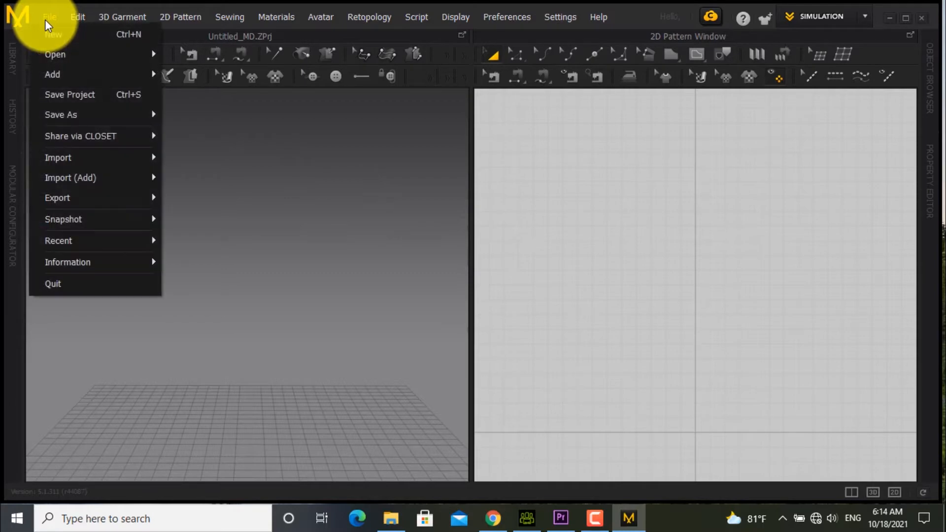
{"action": "mouse_move", "coordinate": [84, 159]}
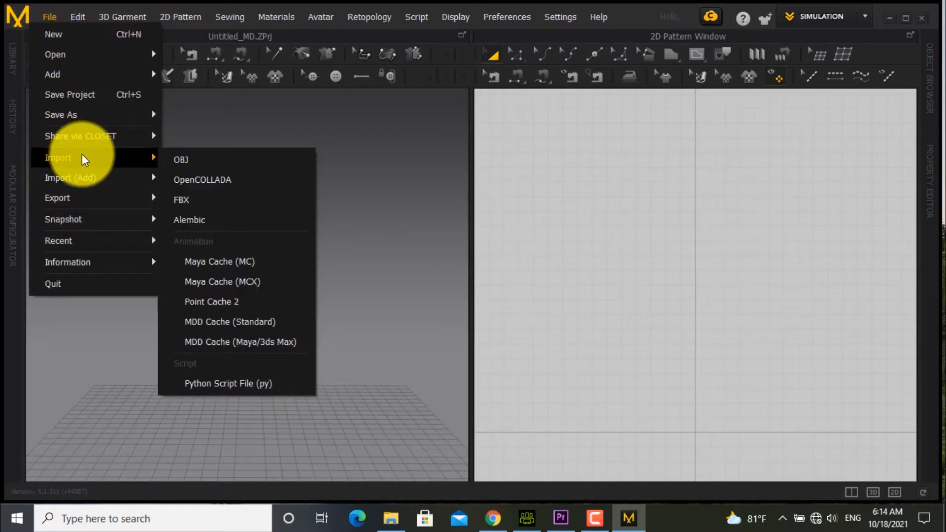
{"action": "left_click", "coordinate": [205, 167]}
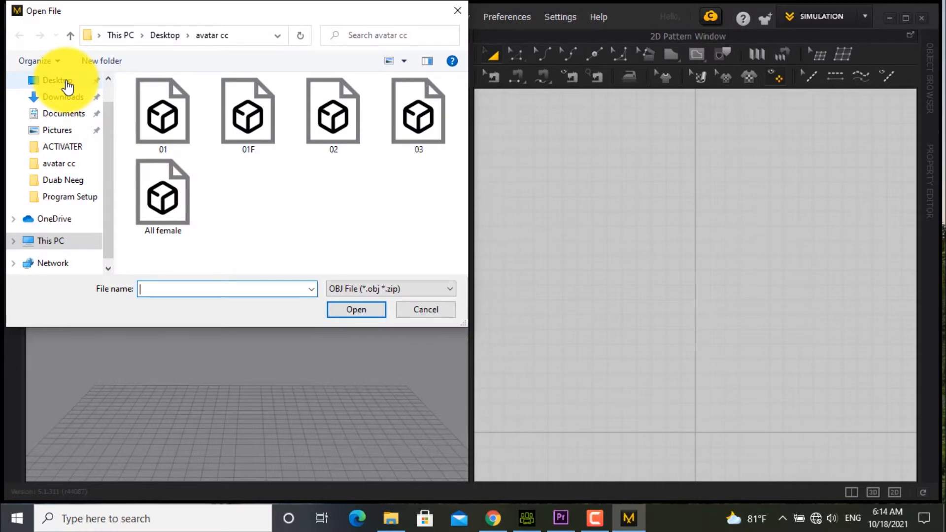
{"action": "left_click", "coordinate": [67, 85]}
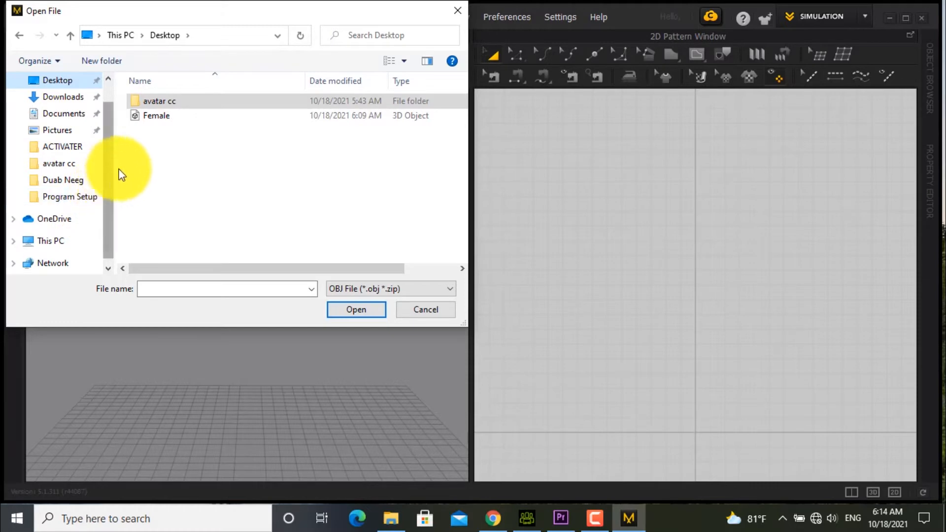
{"action": "left_click", "coordinate": [160, 118]}
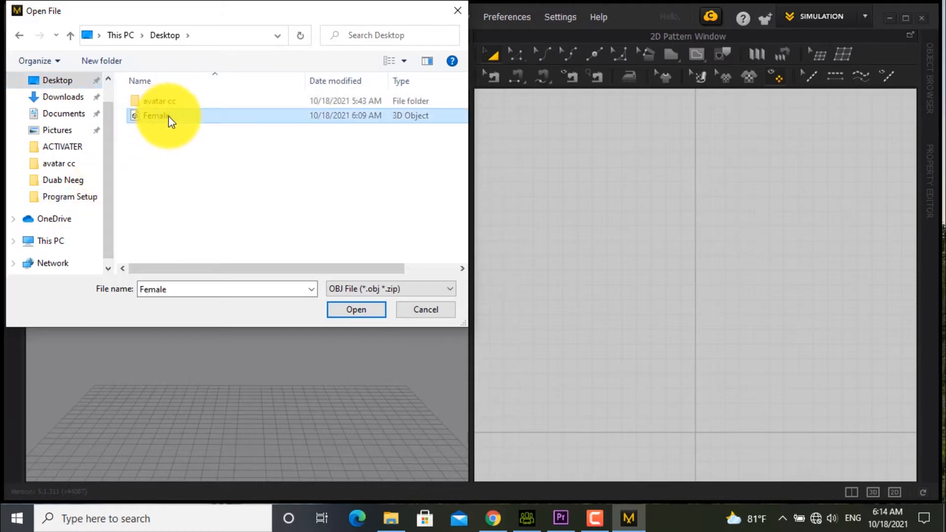
{"action": "left_click", "coordinate": [358, 310]}
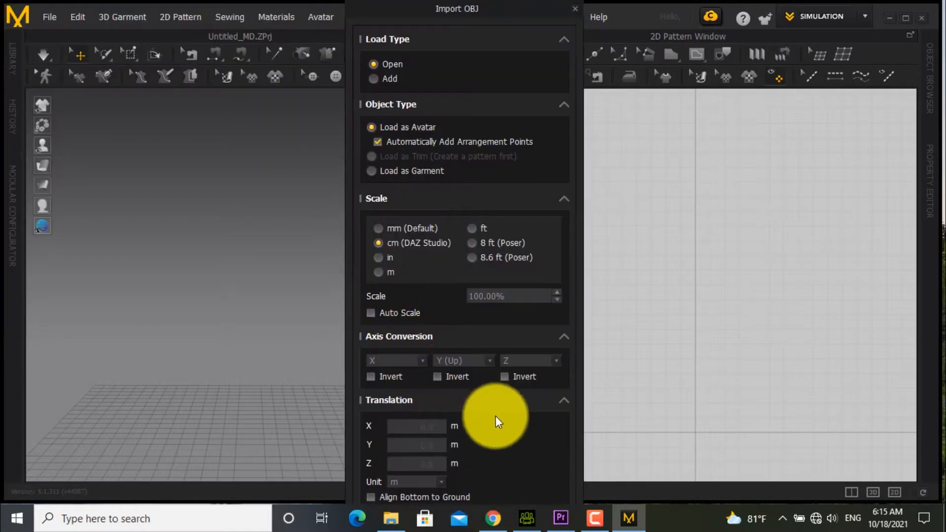
Load the OBJ as an avatar at the cm (DAZ Studio) scale and dismiss the arrangement points message
{"action": "left_click", "coordinate": [565, 400]}
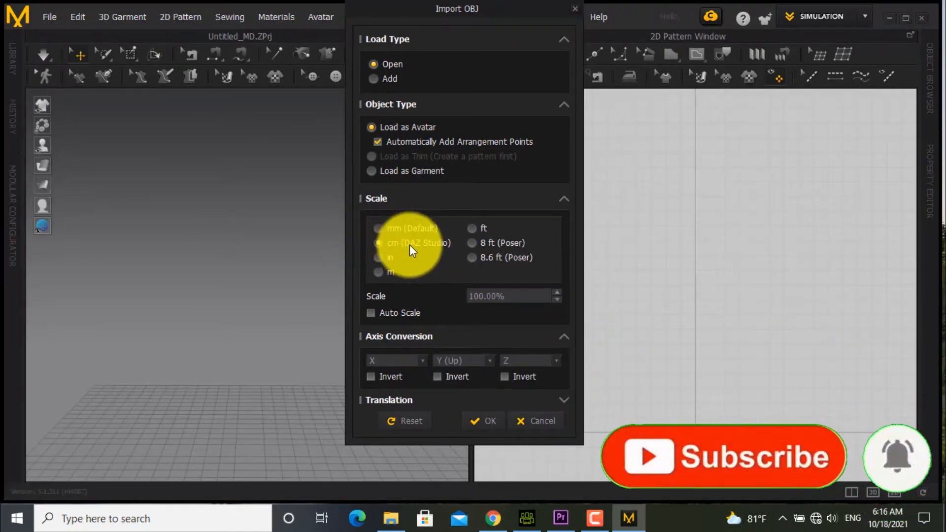
{"action": "left_click", "coordinate": [494, 421]}
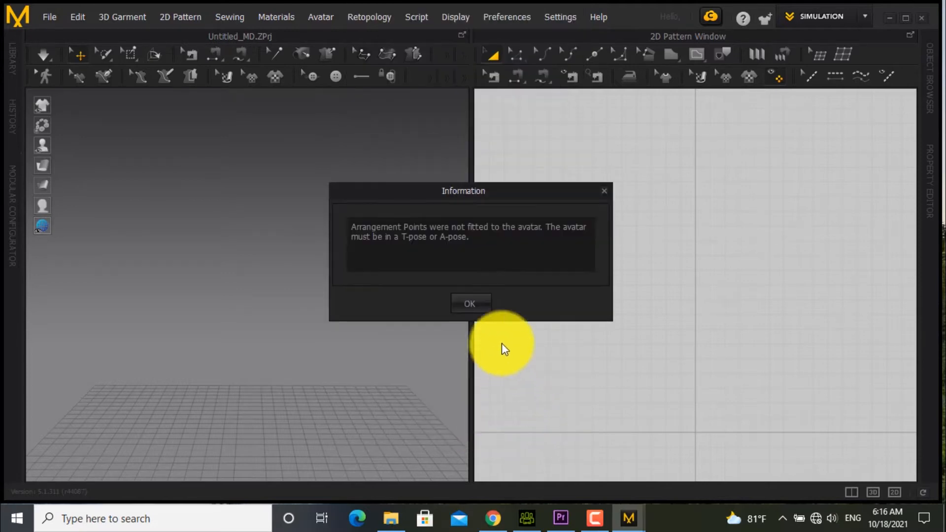
{"action": "left_click", "coordinate": [479, 302]}
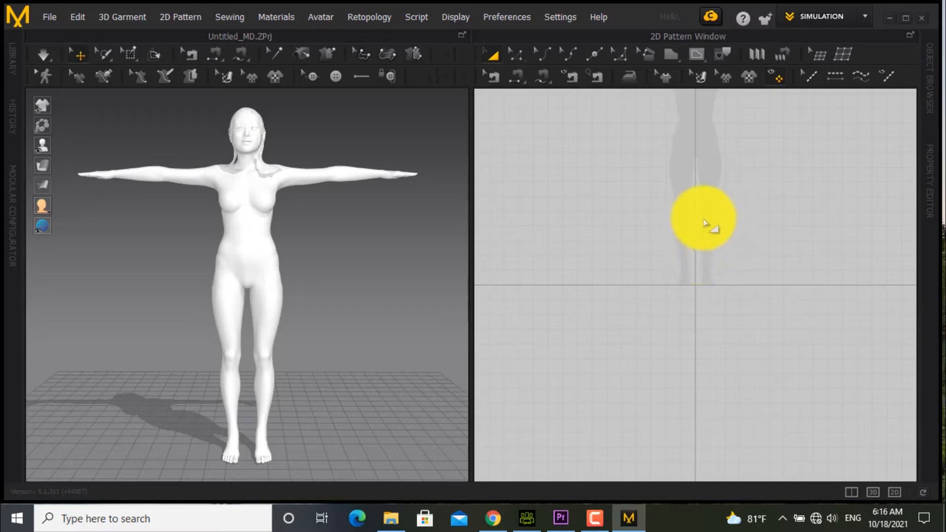
Examine the avatar's full silhouette in the 2D Pattern Window from head to feet and around the waist
{"action": "left_click", "coordinate": [701, 202]}
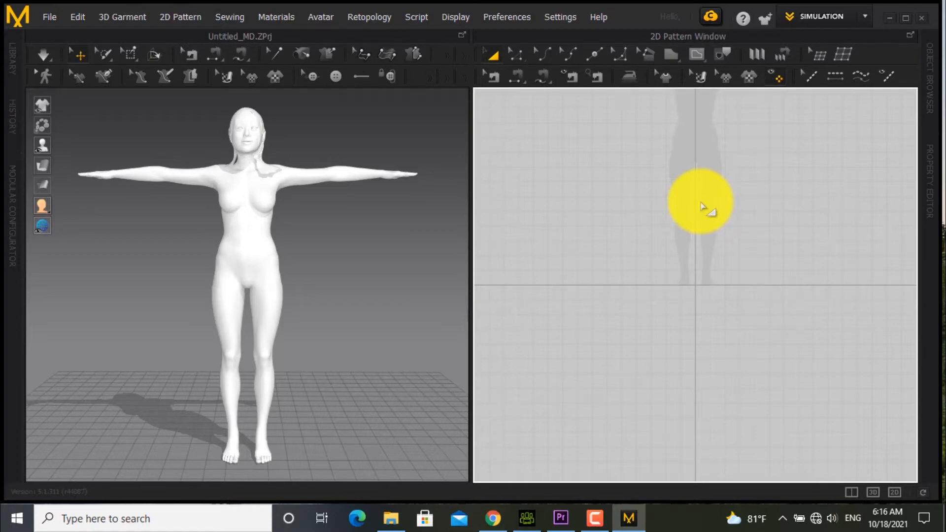
{"action": "right_click_drag", "start_coordinate": [701, 206], "coordinate": [697, 341]}
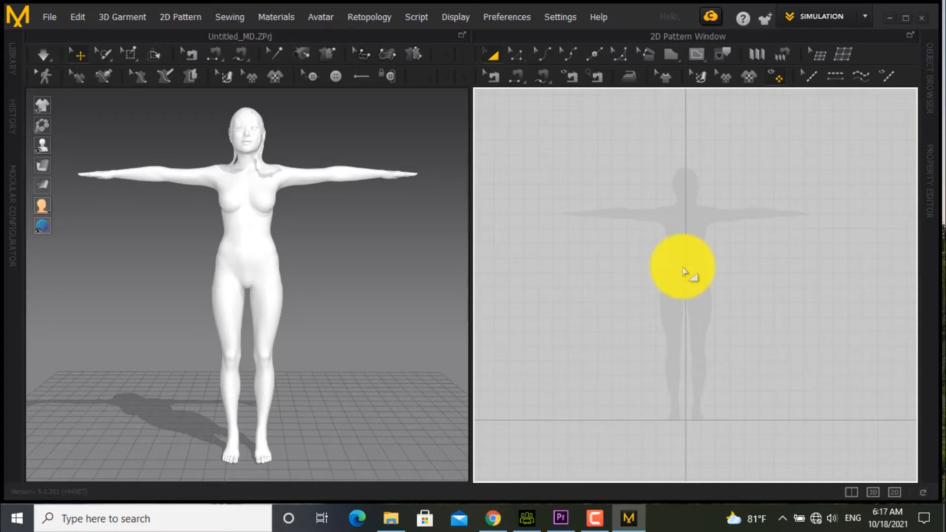
{"action": "scroll", "coordinate": [684, 272], "scroll_direction": "down", "scroll_amount": 5}
{"action": "scroll", "coordinate": [687, 275], "scroll_direction": "up", "scroll_amount": 8}
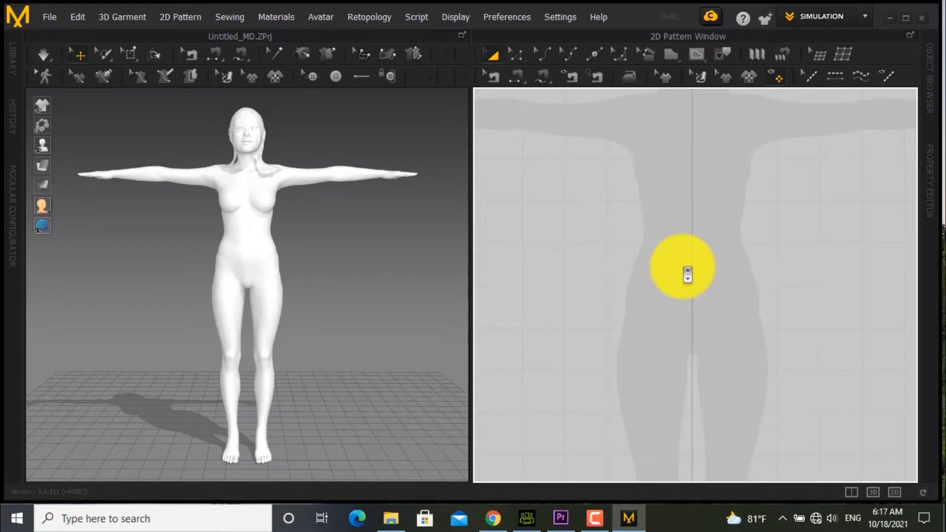
{"action": "scroll", "coordinate": [687, 275], "scroll_direction": "up", "scroll_amount": 2}
{"action": "scroll", "coordinate": [687, 275], "scroll_direction": "down", "scroll_amount": 4}
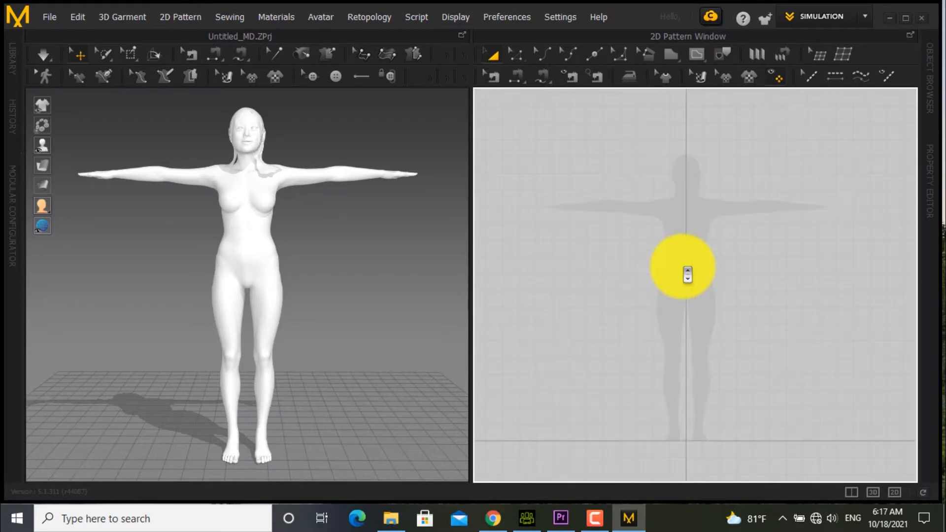
{"action": "scroll", "coordinate": [687, 275], "scroll_direction": "up", "scroll_amount": 3}
{"action": "scroll", "coordinate": [687, 275], "scroll_direction": "down", "scroll_amount": 3}
{"action": "scroll", "coordinate": [687, 275], "scroll_direction": "down", "scroll_amount": 1}
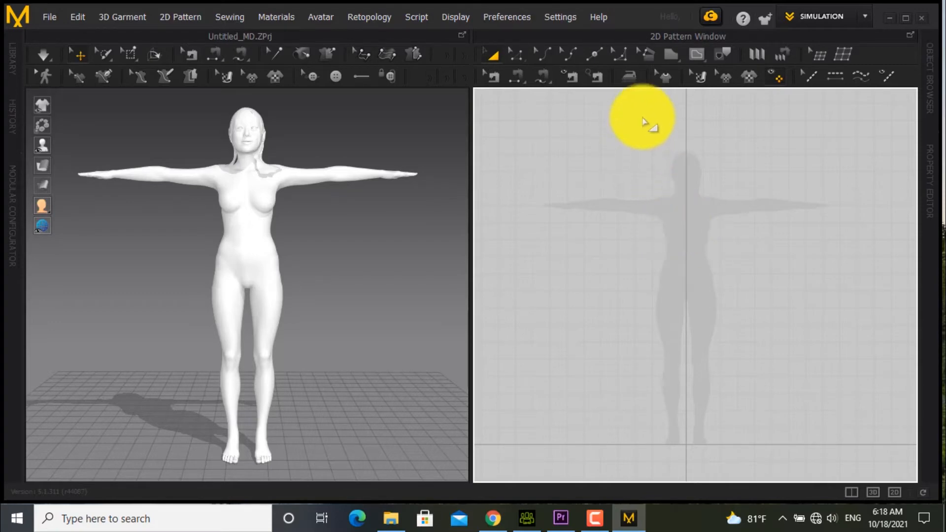
Draw a rectangle pattern about 29.8 wide and 7.4 high across the waist of the avatar's 2D silhouette
{"action": "left_click", "coordinate": [674, 56]}
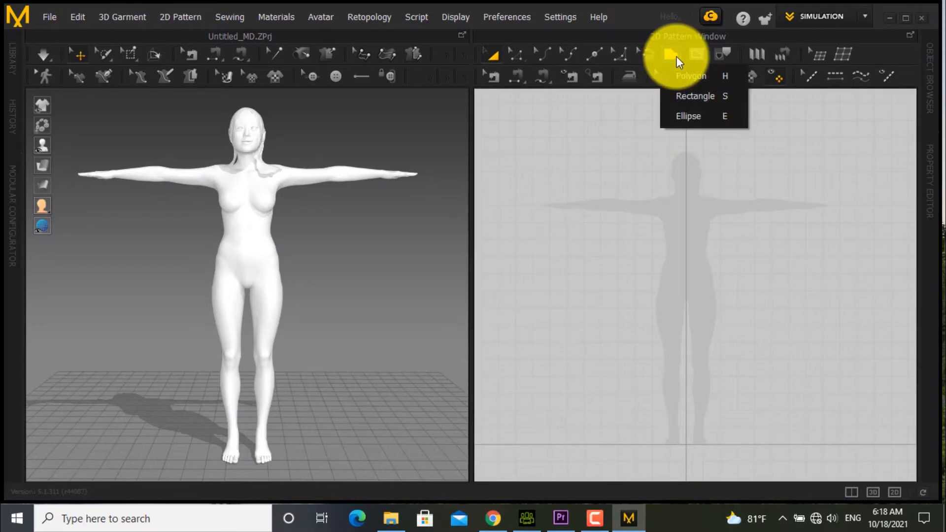
{"action": "left_click", "coordinate": [727, 96]}
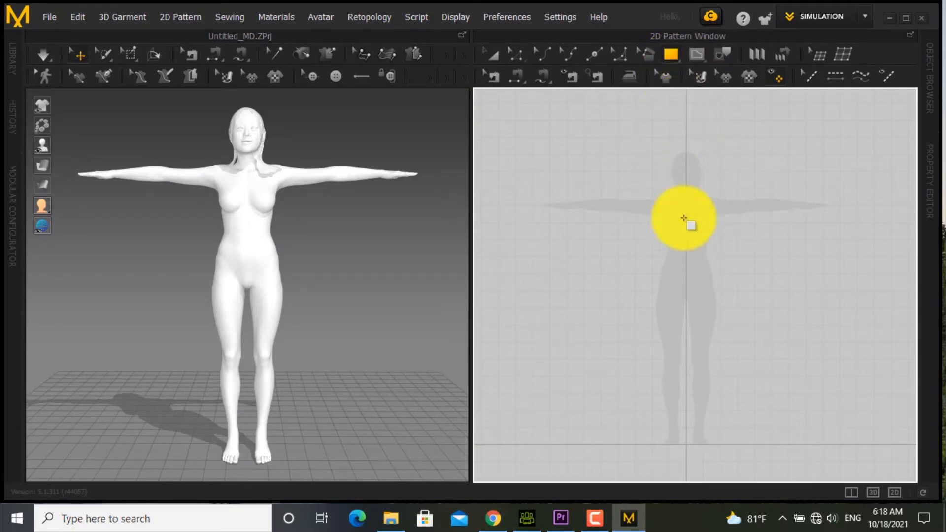
{"action": "scroll", "coordinate": [687, 270], "scroll_direction": "up", "scroll_amount": 5}
{"action": "scroll", "coordinate": [688, 279], "scroll_direction": "up", "scroll_amount": 2}
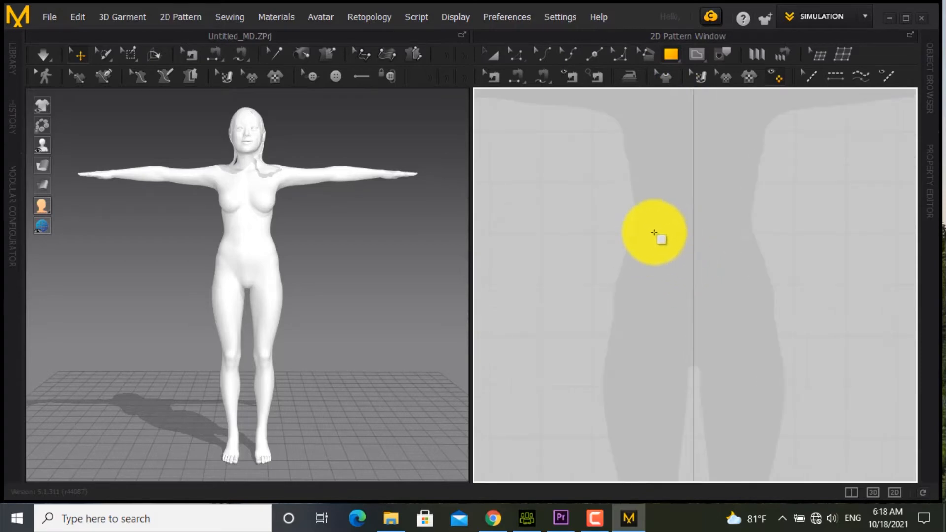
{"action": "left_click_drag", "start_coordinate": [619, 239], "coordinate": [771, 277]}
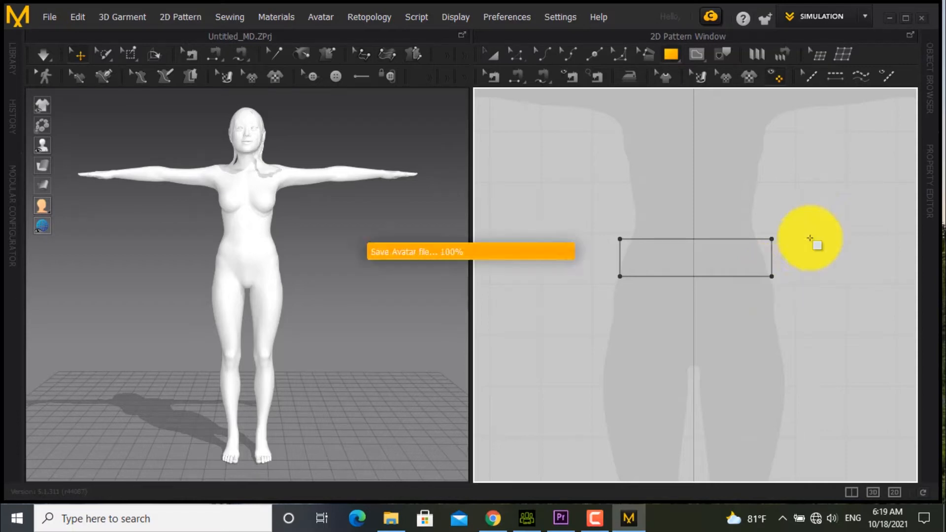
{"action": "left_click", "coordinate": [699, 285]}
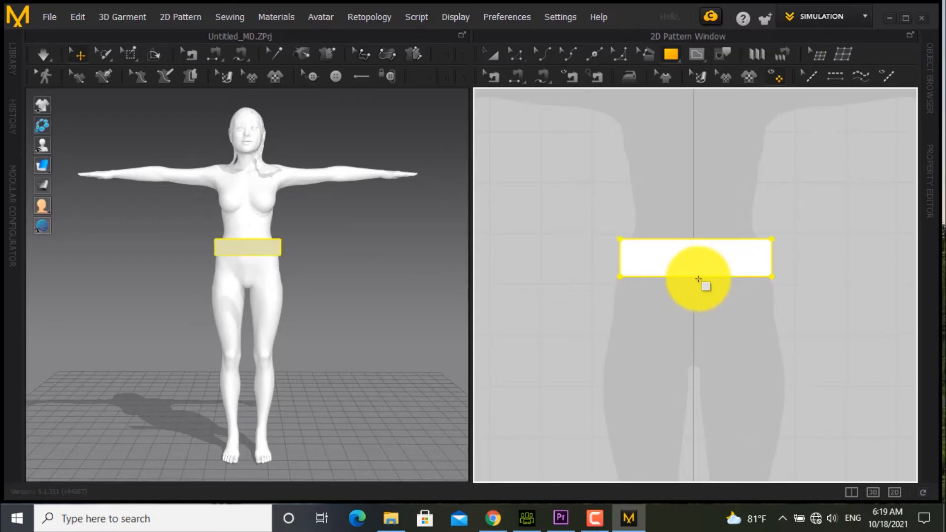
{"action": "scroll", "coordinate": [699, 279], "scroll_direction": "down", "scroll_amount": 4}
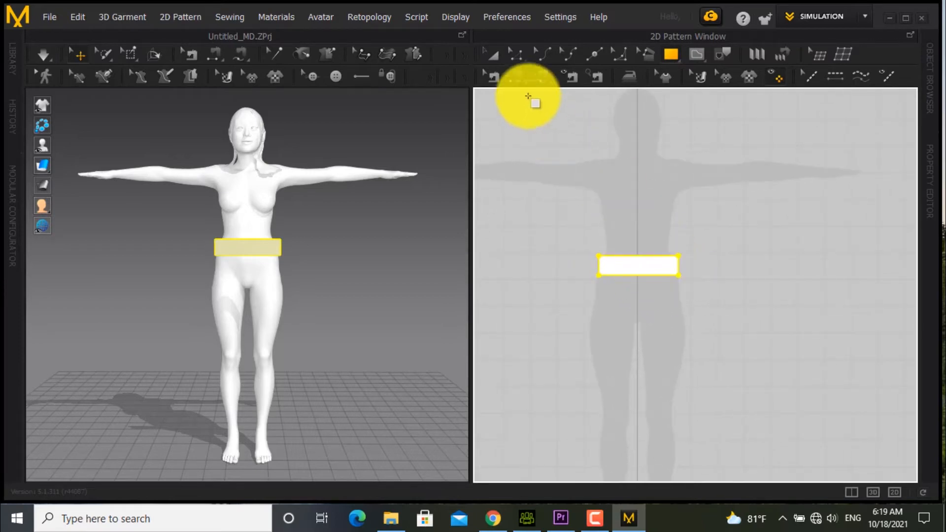
Show the line lengths of the patterns in the 2D Pattern Window and inspect the rectangle's dimensions
{"action": "left_click", "coordinate": [494, 57]}
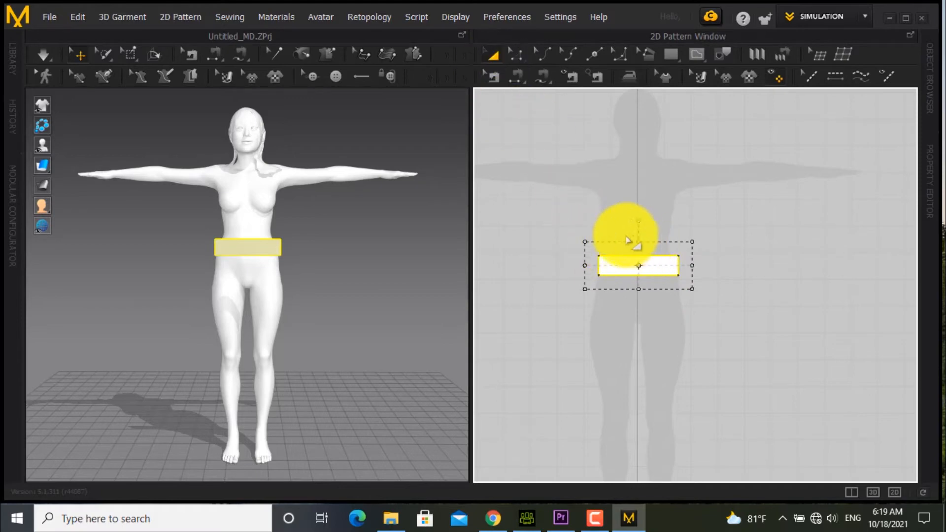
{"action": "right_click", "coordinate": [743, 268]}
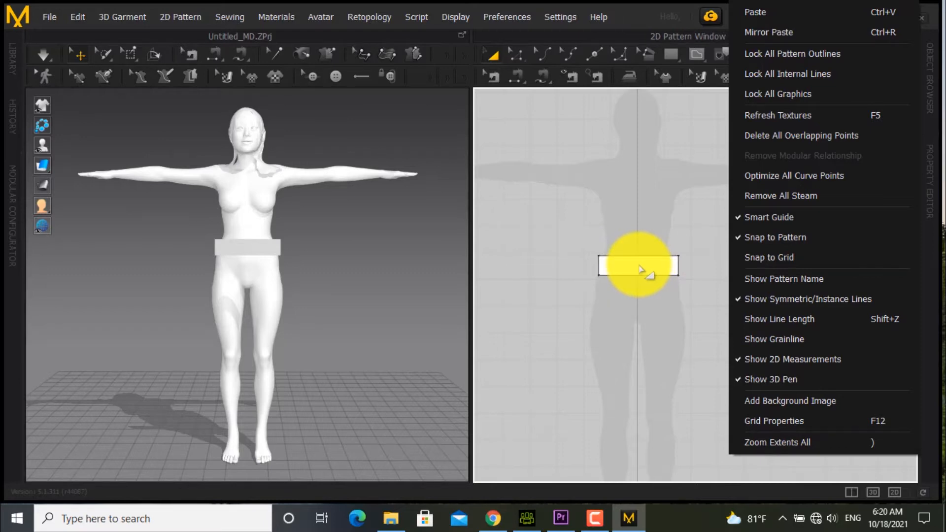
{"action": "left_click", "coordinate": [770, 323]}
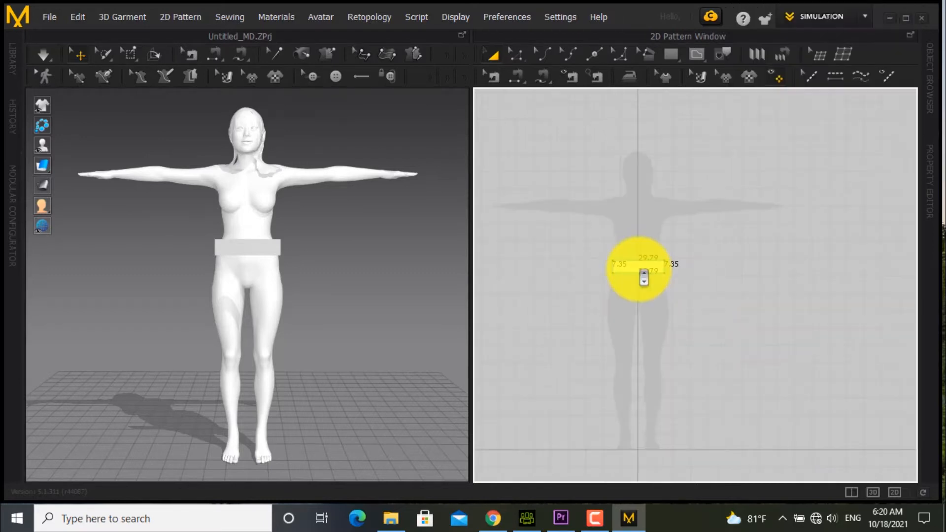
{"action": "scroll", "coordinate": [641, 270], "scroll_direction": "up", "scroll_amount": 3}
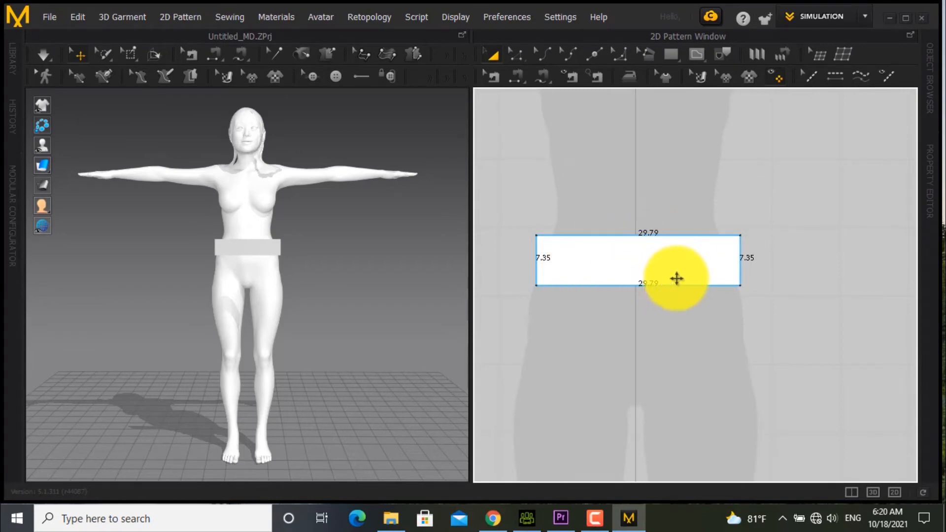
{"action": "scroll", "coordinate": [676, 279], "scroll_direction": "down", "scroll_amount": 3}
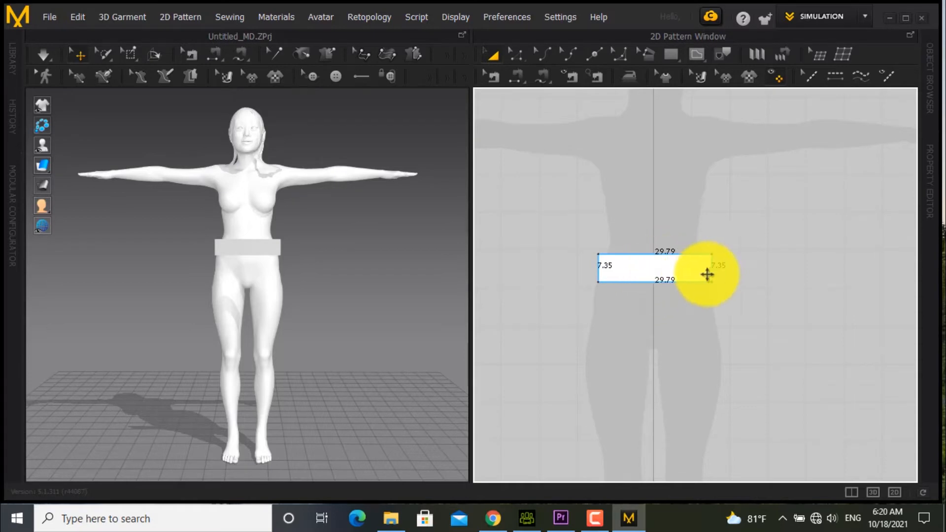
{"action": "scroll", "coordinate": [703, 273], "scroll_direction": "up", "scroll_amount": 1}
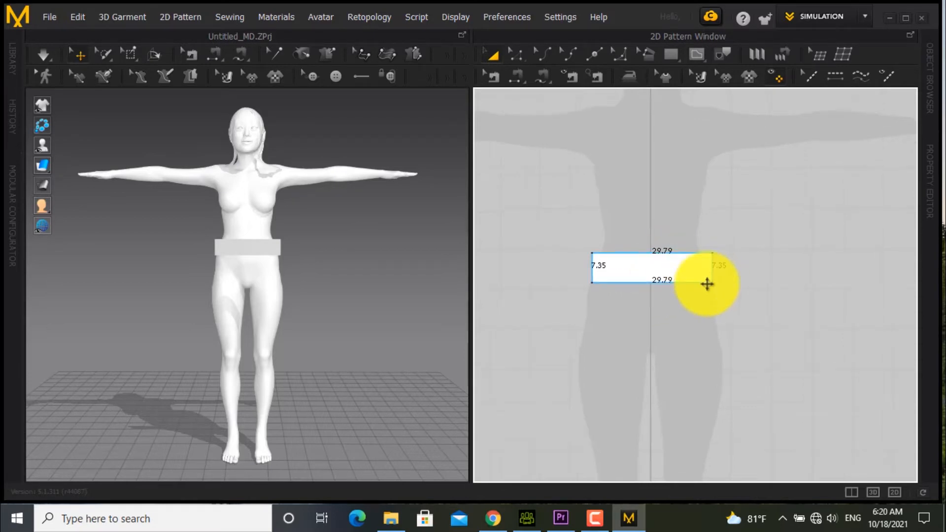
Unfold the waist rectangle across its right-hand short edge to double the pattern's width
{"action": "left_click", "coordinate": [516, 53]}
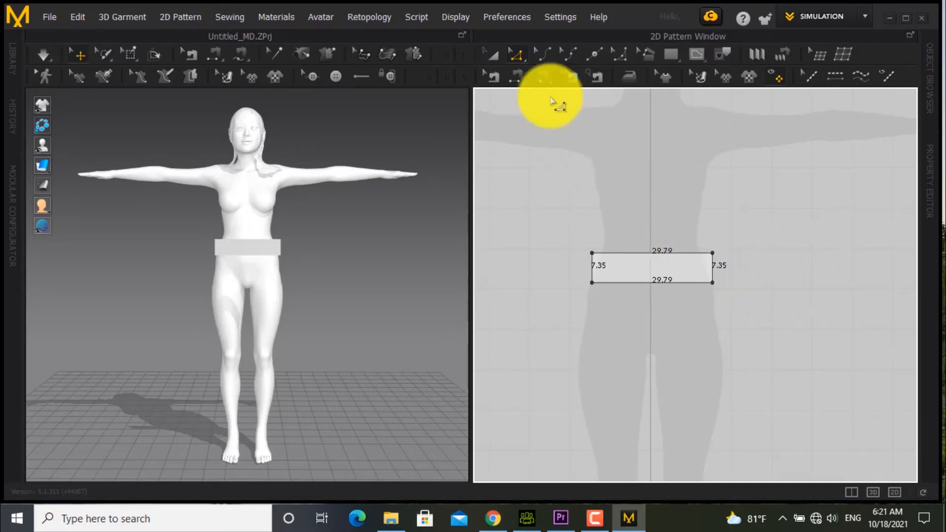
{"action": "left_click", "coordinate": [515, 55]}
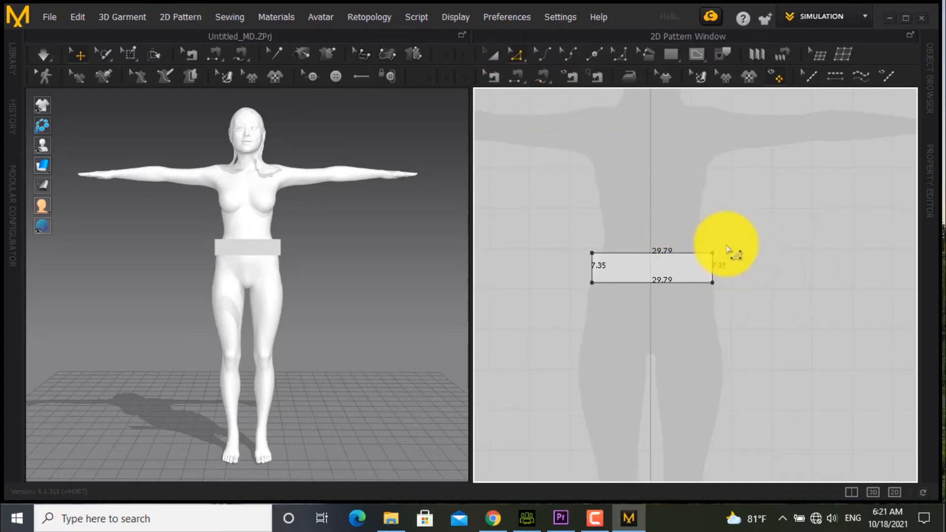
{"action": "left_click", "coordinate": [712, 274]}
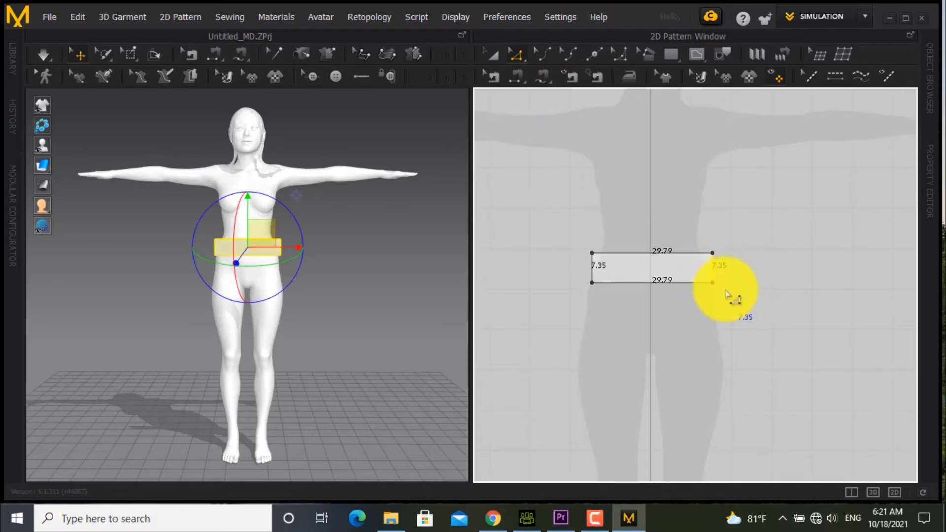
{"action": "right_click", "coordinate": [713, 267]}
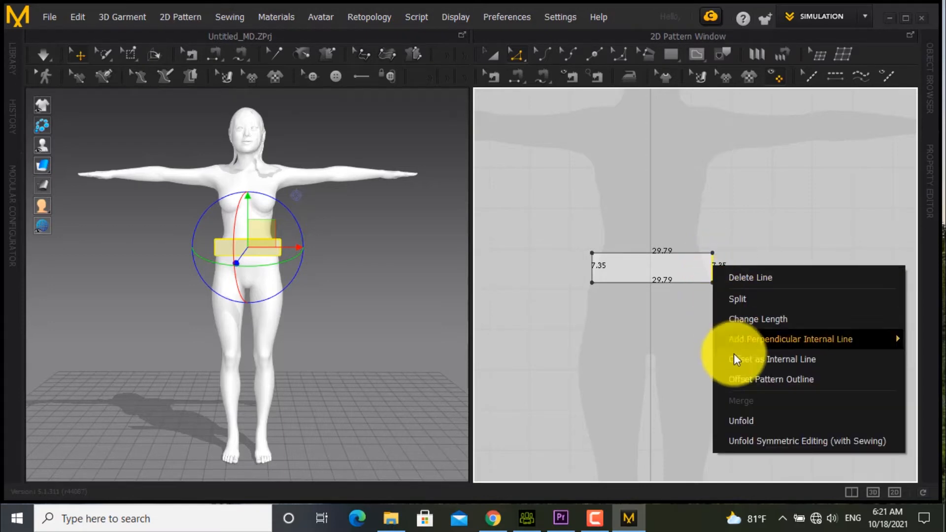
{"action": "left_click", "coordinate": [762, 423]}
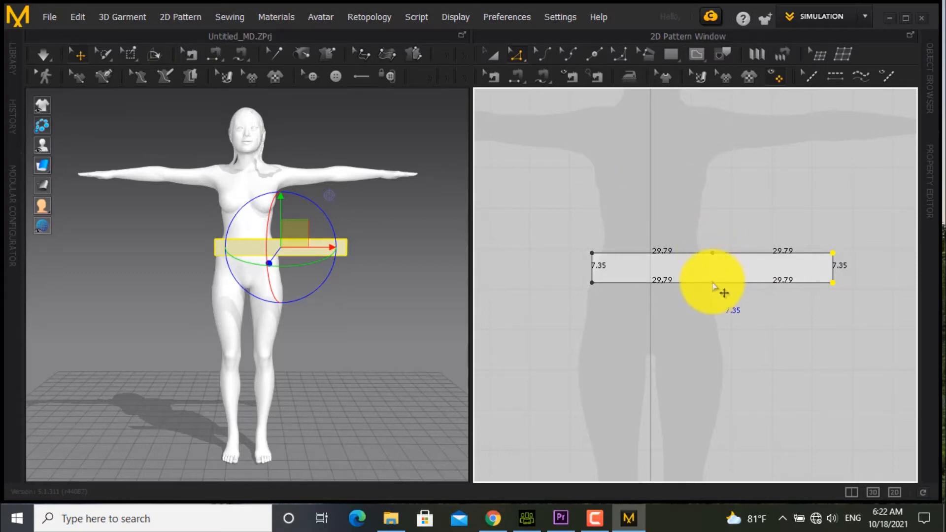
Draw a vertical internal line down the middle of the pattern, joining the midpoints of its upper and lower edges
{"action": "left_click", "coordinate": [700, 57]}
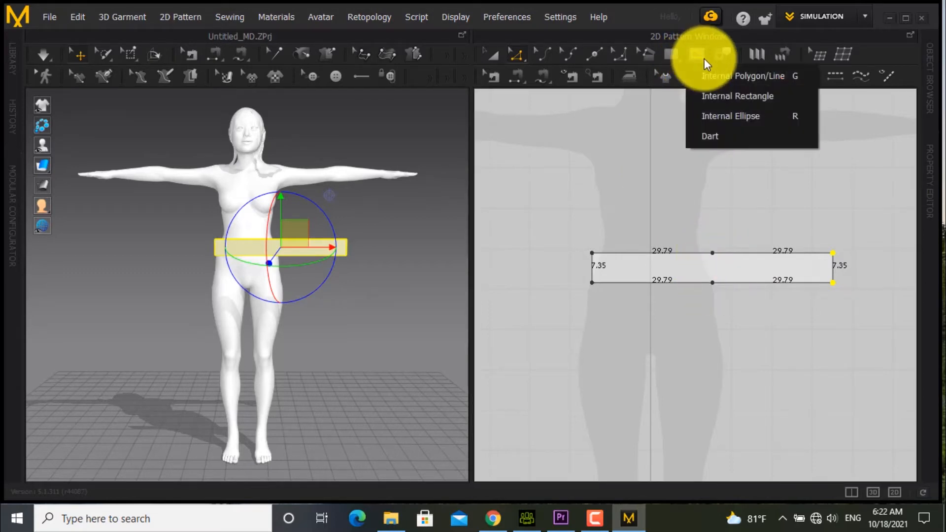
{"action": "left_click", "coordinate": [802, 79]}
{"action": "scroll", "coordinate": [725, 274], "scroll_direction": "up", "scroll_amount": 6}
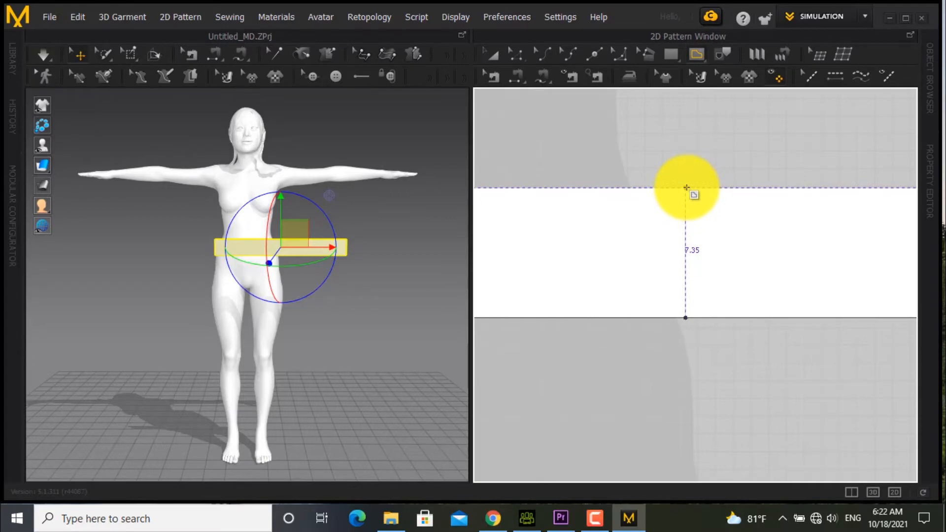
{"action": "left_click", "coordinate": [686, 188]}
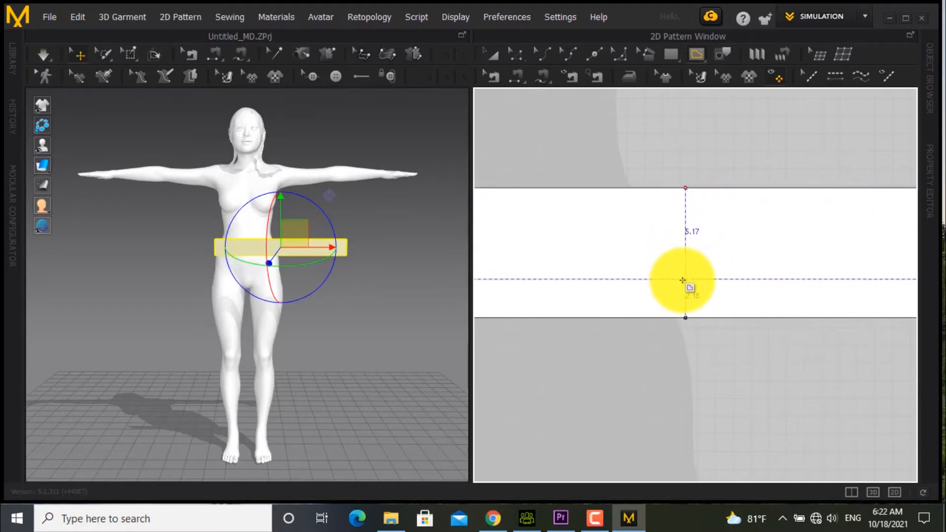
{"action": "left_click", "coordinate": [686, 317]}
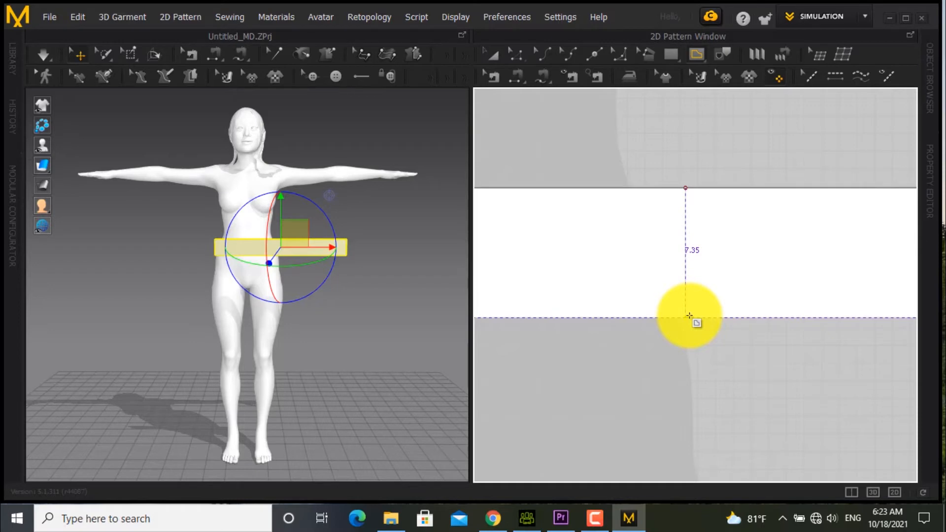
{"action": "left_click", "coordinate": [689, 315]}
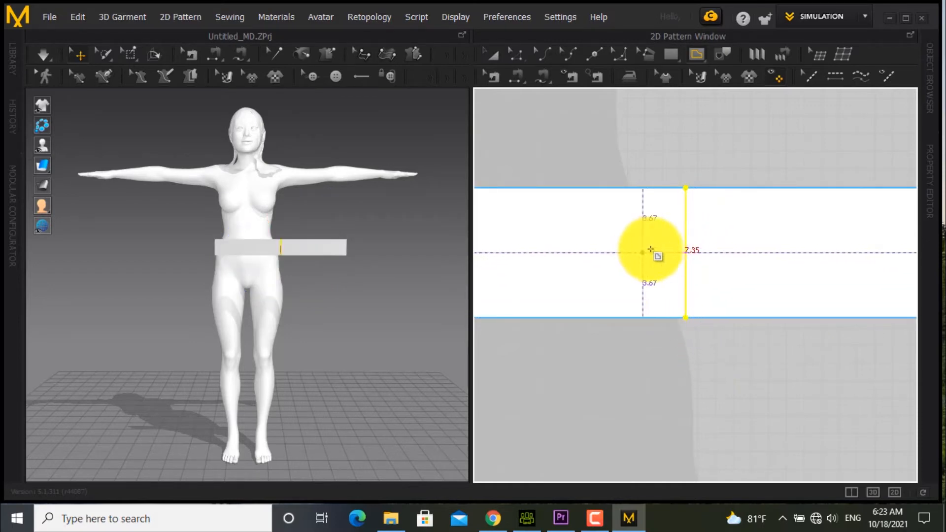
{"action": "scroll", "coordinate": [657, 261], "scroll_direction": "down", "scroll_amount": 5}
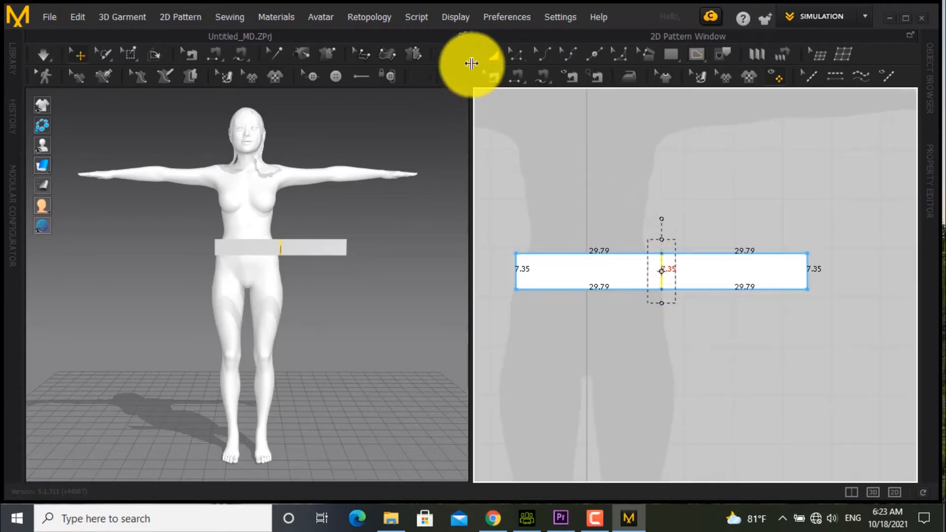
Select the whole pattern and move it sideways in 3D so it is centred in front of the avatar's waist
{"action": "left_click", "coordinate": [495, 55]}
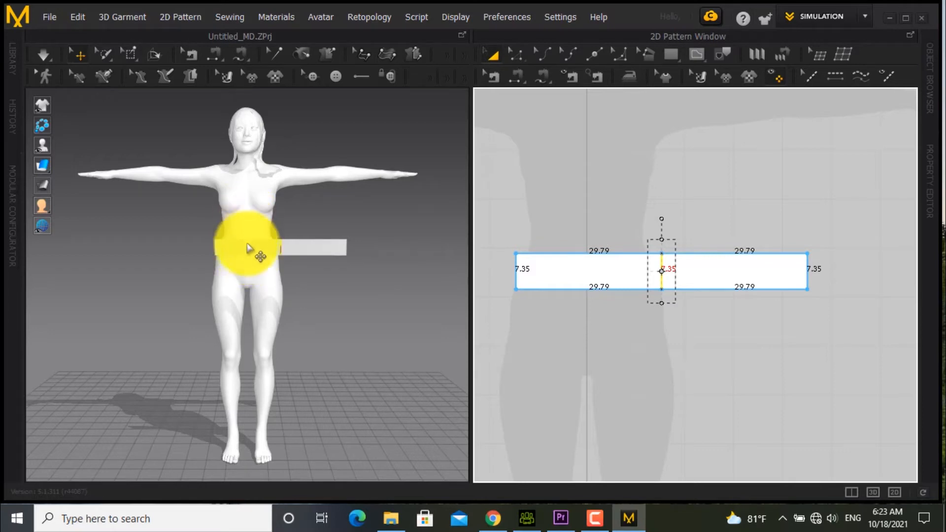
{"action": "left_click", "coordinate": [284, 250]}
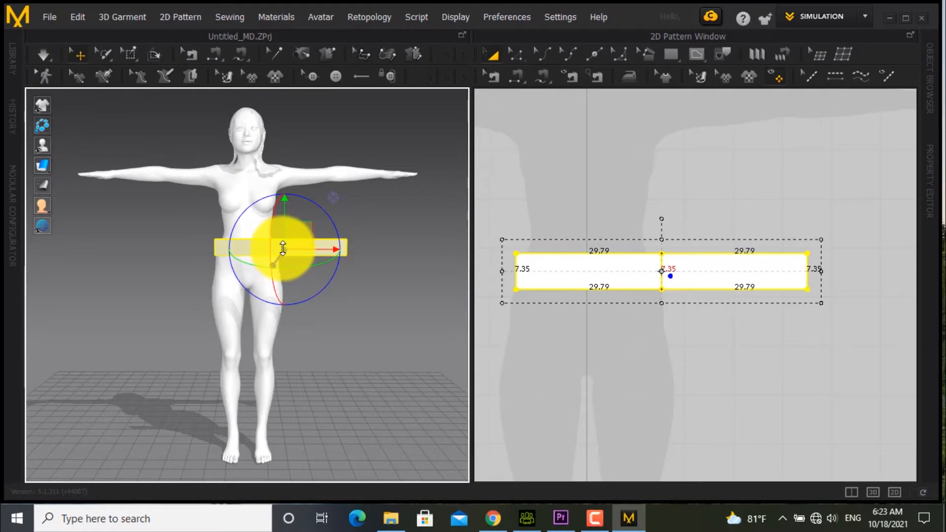
{"action": "scroll", "coordinate": [283, 247], "scroll_direction": "up", "scroll_amount": 3}
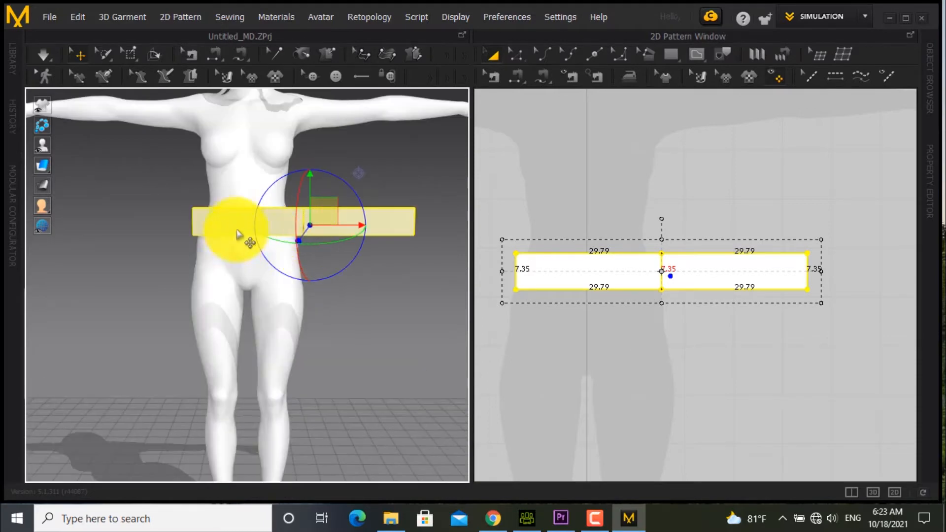
{"action": "left_click_drag", "start_coordinate": [249, 178], "coordinate": [335, 188]}
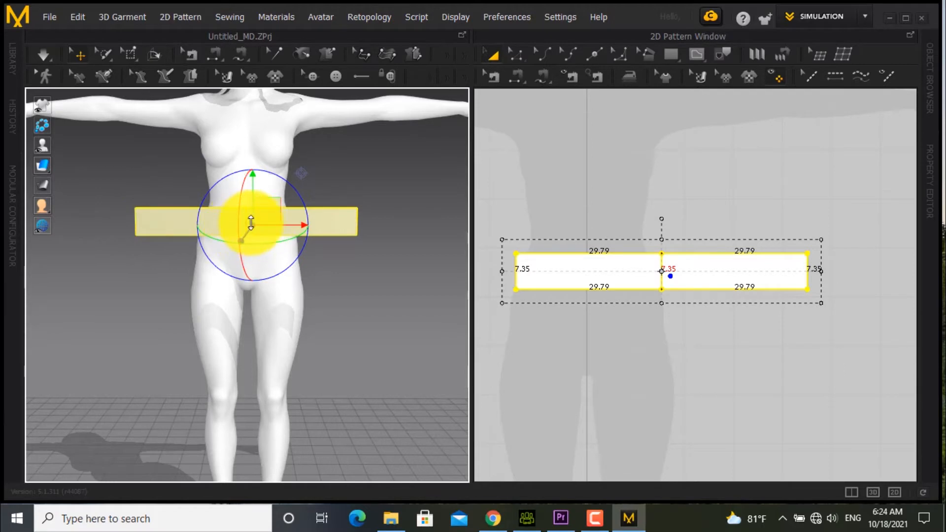
Use Fold Arrangement on the central internal line to fold the pattern's halves back around both sides of the avatar
{"action": "left_click", "coordinate": [156, 54]}
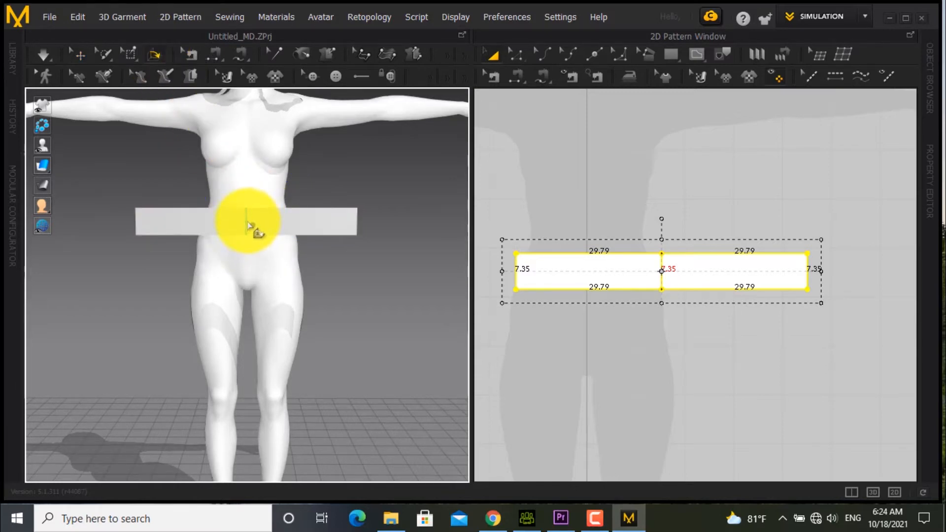
{"action": "left_click", "coordinate": [247, 223]}
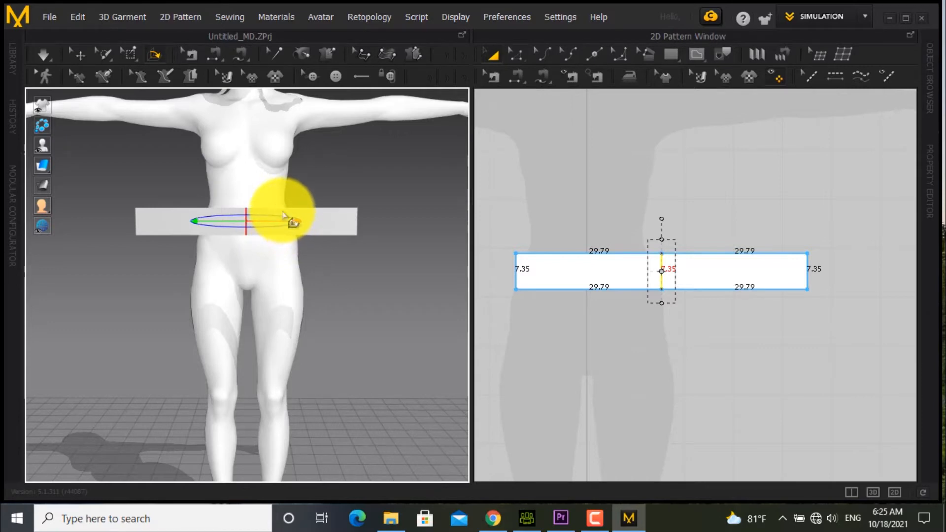
{"action": "right_click_drag", "start_coordinate": [286, 229], "coordinate": [259, 304]}
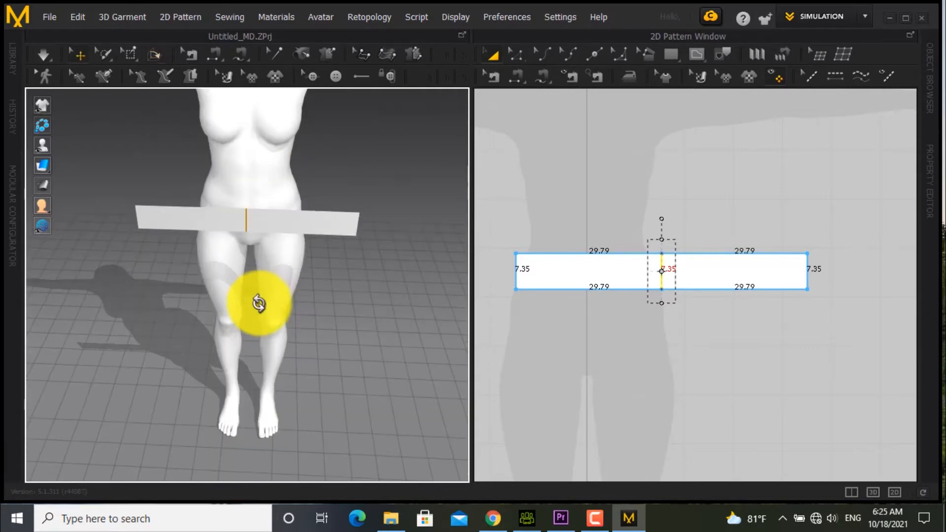
{"action": "left_click", "coordinate": [153, 53]}
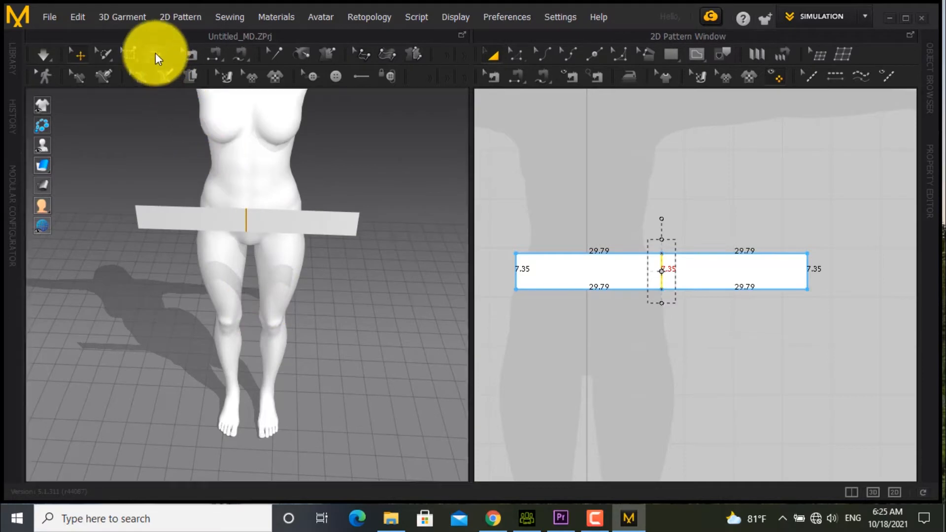
{"action": "left_click", "coordinate": [248, 222]}
{"action": "left_click_drag", "start_coordinate": [248, 224], "coordinate": [188, 210]}
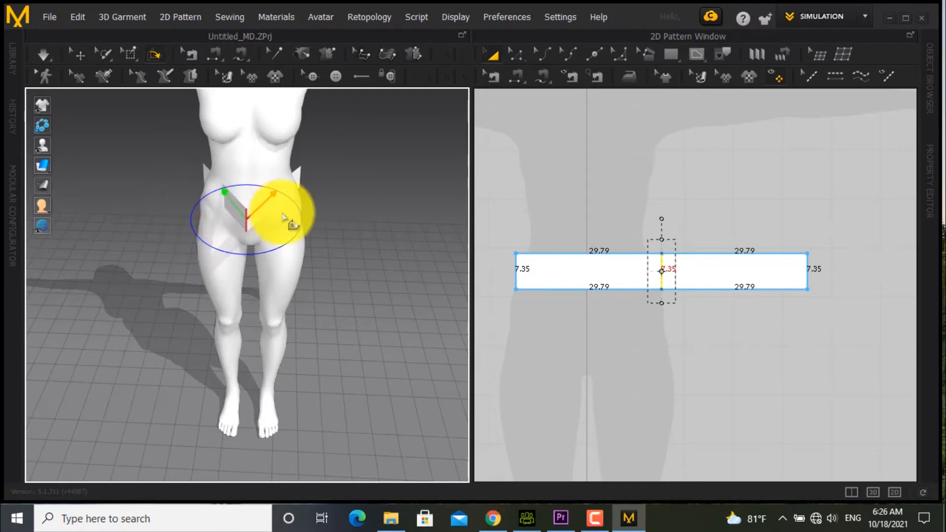
From a side view, move the folded pattern back towards the avatar so its ends reach behind the waist
{"action": "left_click", "coordinate": [78, 56]}
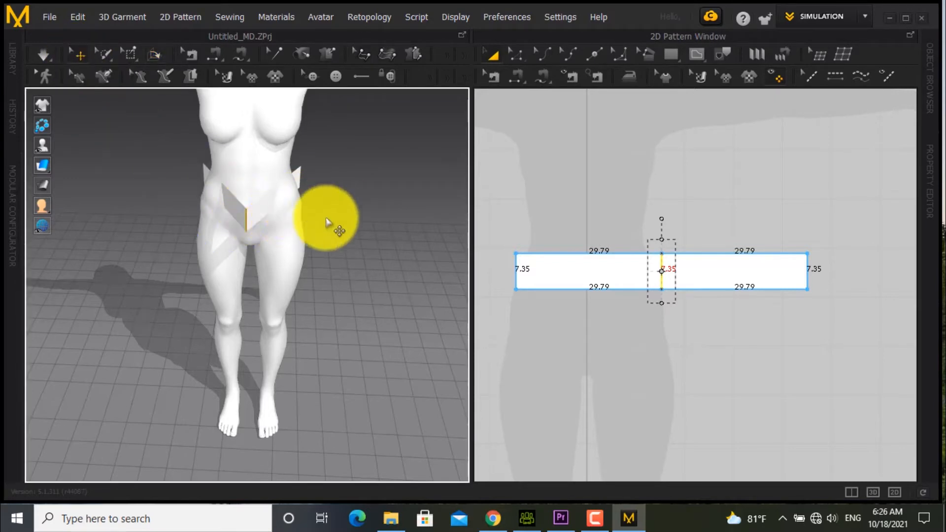
{"action": "right_click_drag", "start_coordinate": [328, 225], "coordinate": [286, 230]}
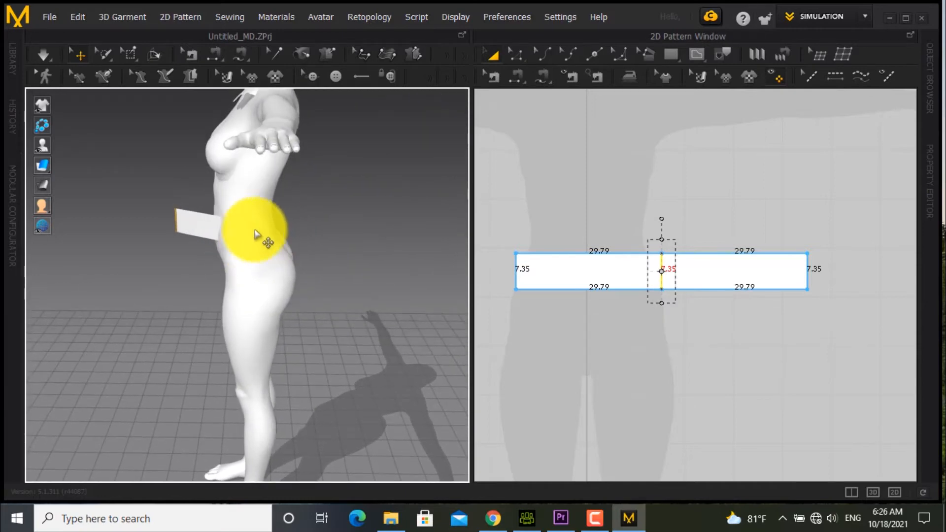
{"action": "left_click", "coordinate": [176, 226]}
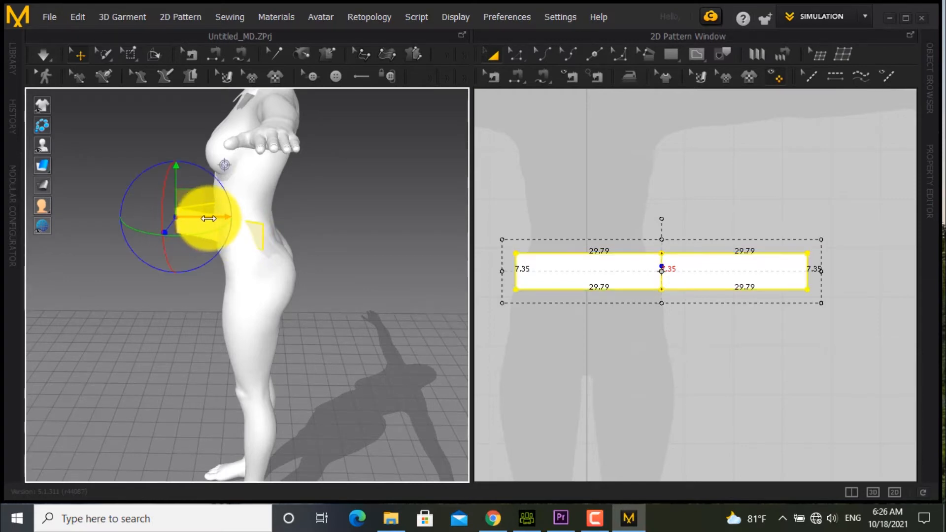
{"action": "left_click_drag", "start_coordinate": [201, 217], "coordinate": [243, 239]}
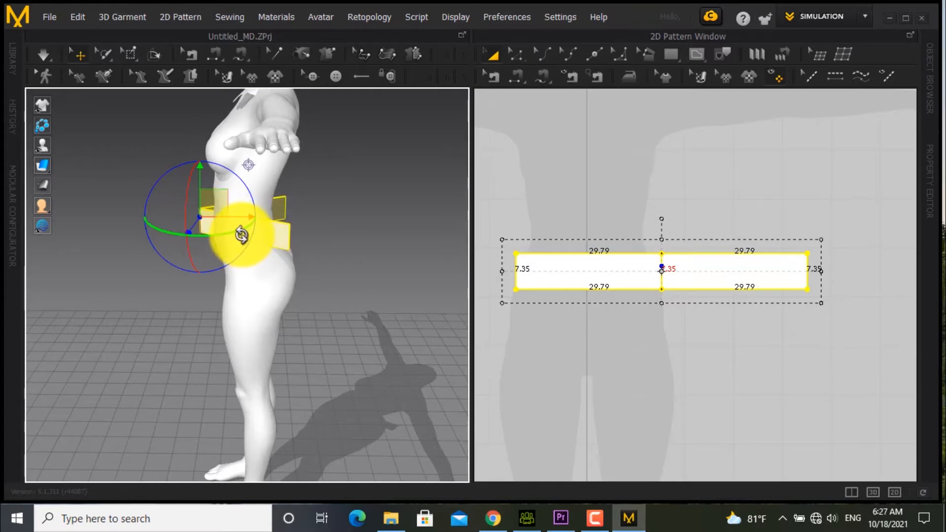
{"action": "left_click", "coordinate": [328, 209]}
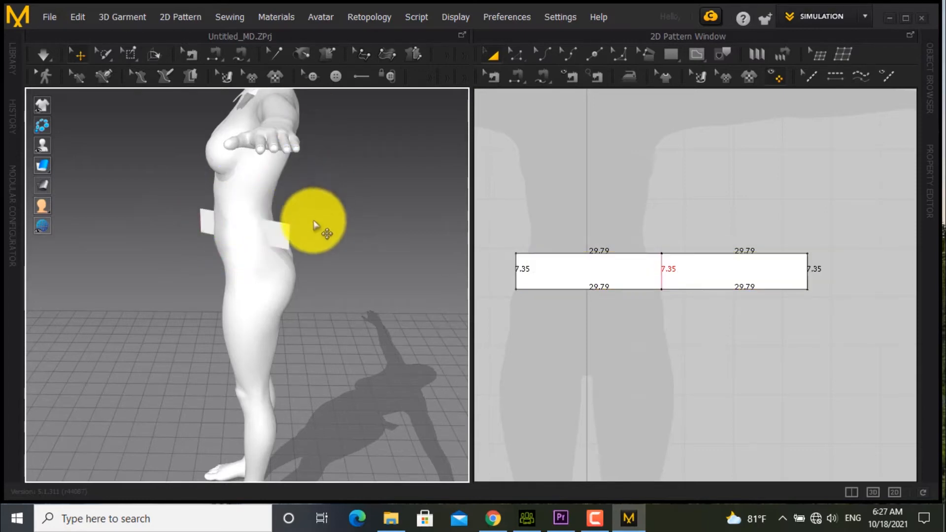
Join the pattern's two short end edges behind the avatar with Segment Sewing and simulate the garment
{"action": "right_click_drag", "start_coordinate": [323, 226], "coordinate": [312, 190]}
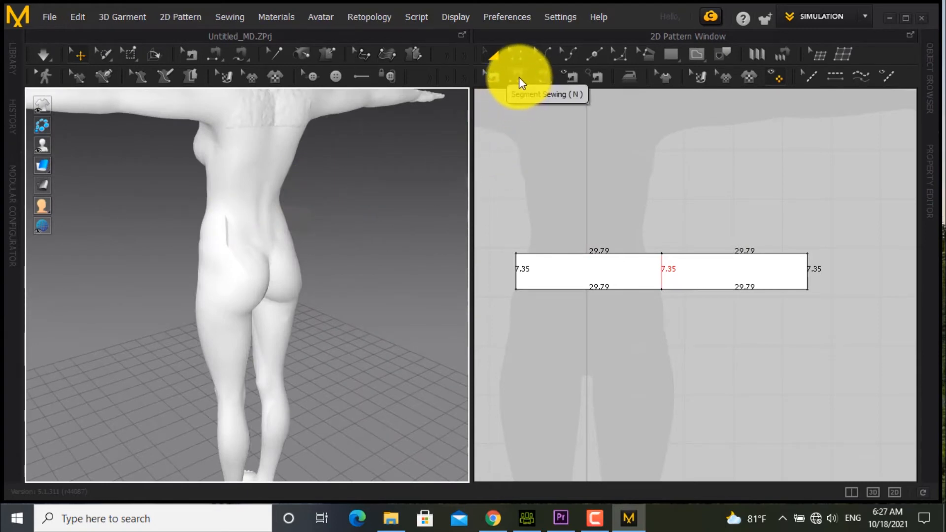
{"action": "left_click", "coordinate": [209, 56]}
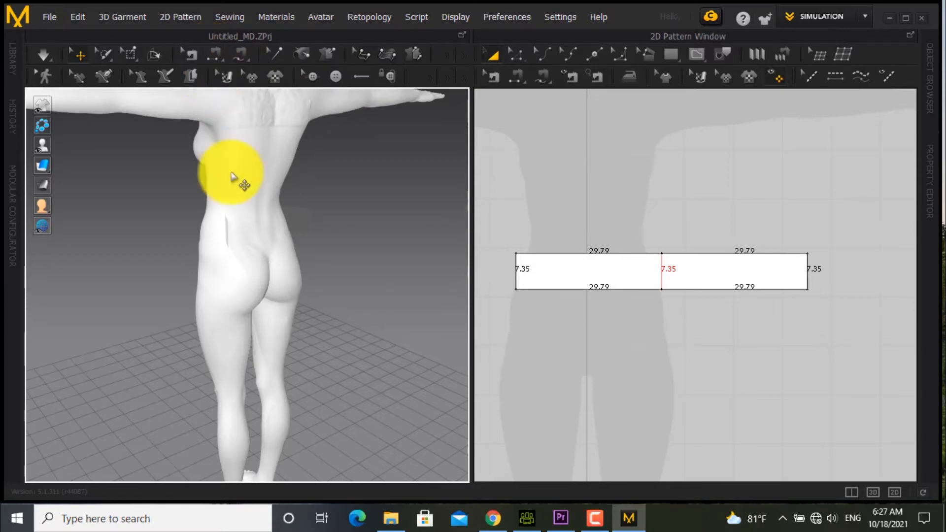
{"action": "left_click", "coordinate": [311, 219]}
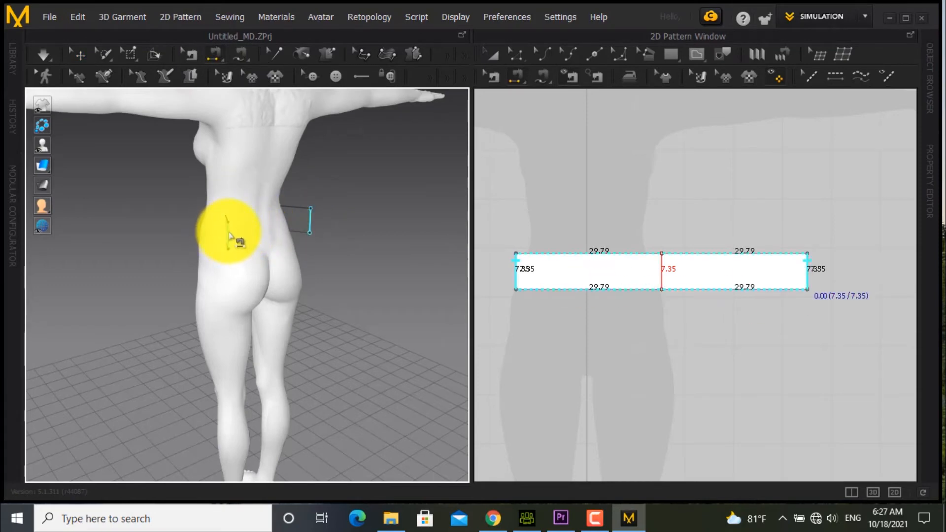
{"action": "left_click", "coordinate": [228, 236]}
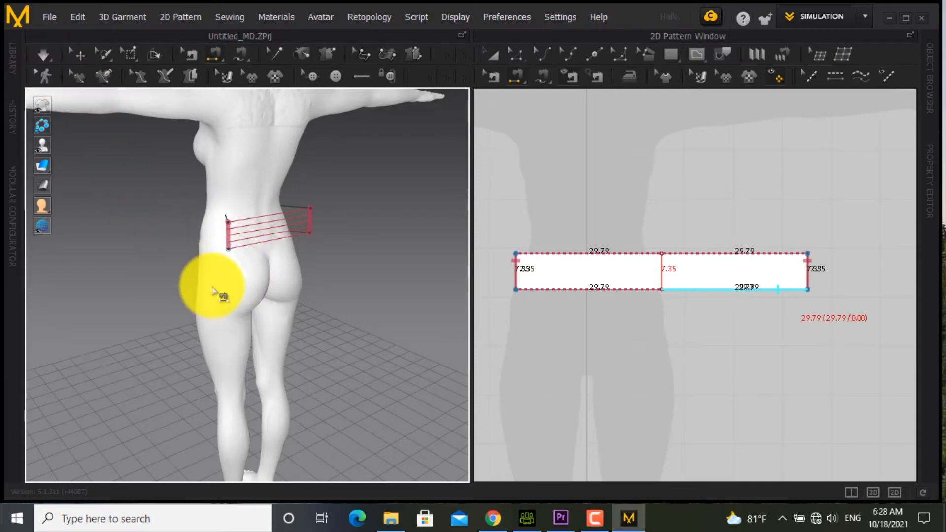
{"action": "key", "text": "space"}
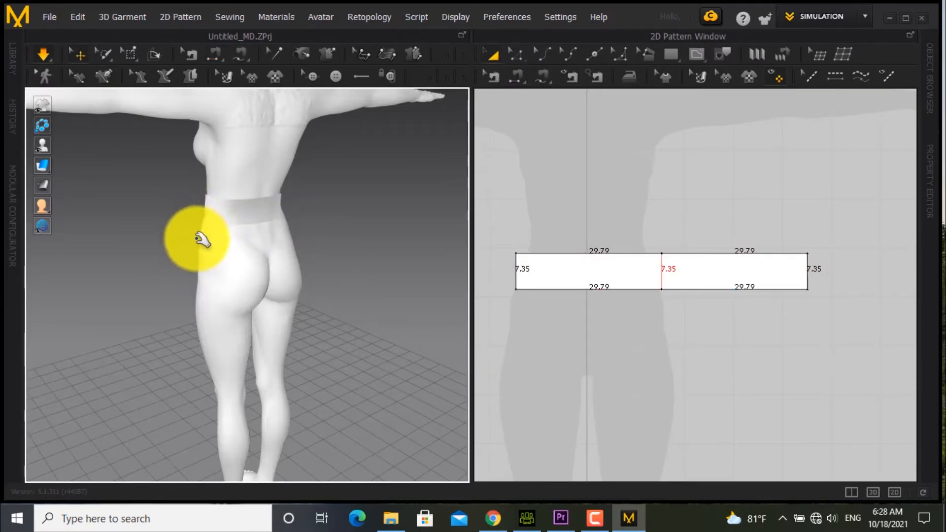
Set FABRIC 1's color to Gray 2 (#666666) and collapse the Object Browser and Property Editor
{"action": "right_click_drag", "start_coordinate": [216, 237], "coordinate": [228, 261]}
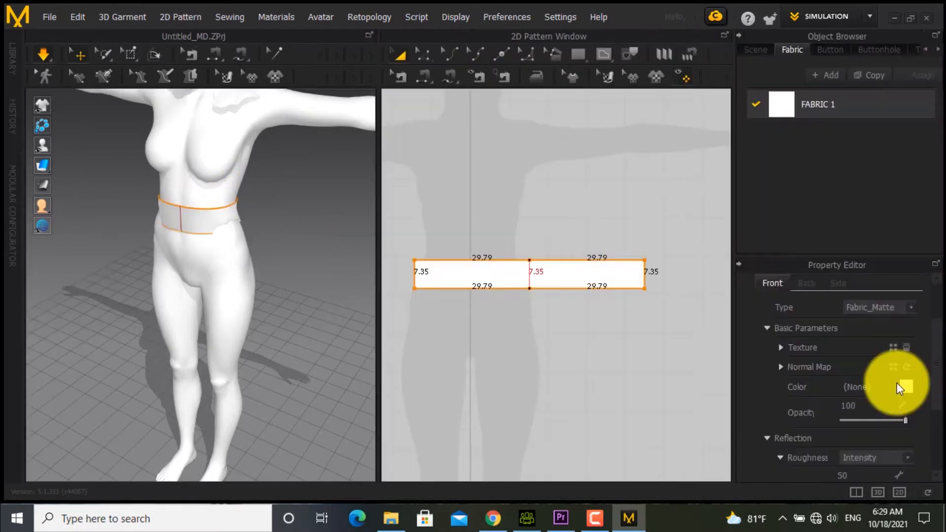
{"action": "left_click", "coordinate": [905, 387]}
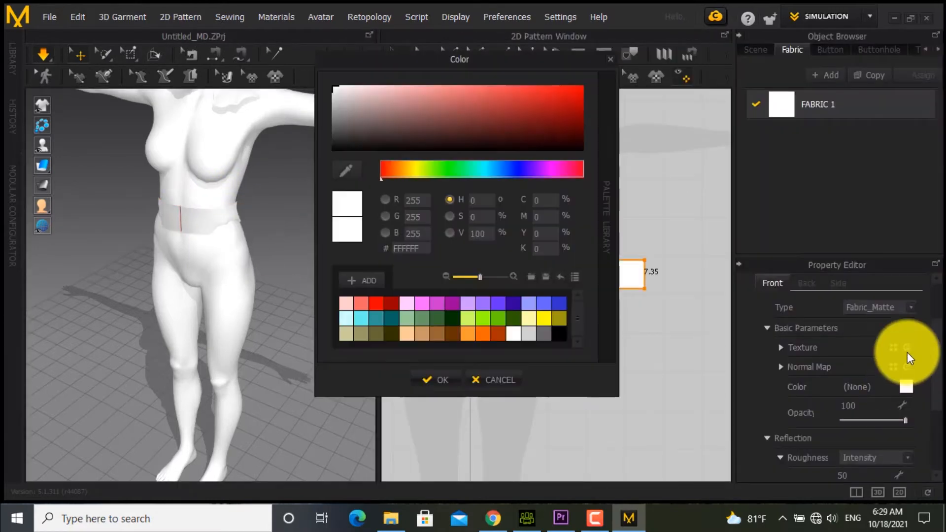
{"action": "left_click", "coordinate": [543, 332]}
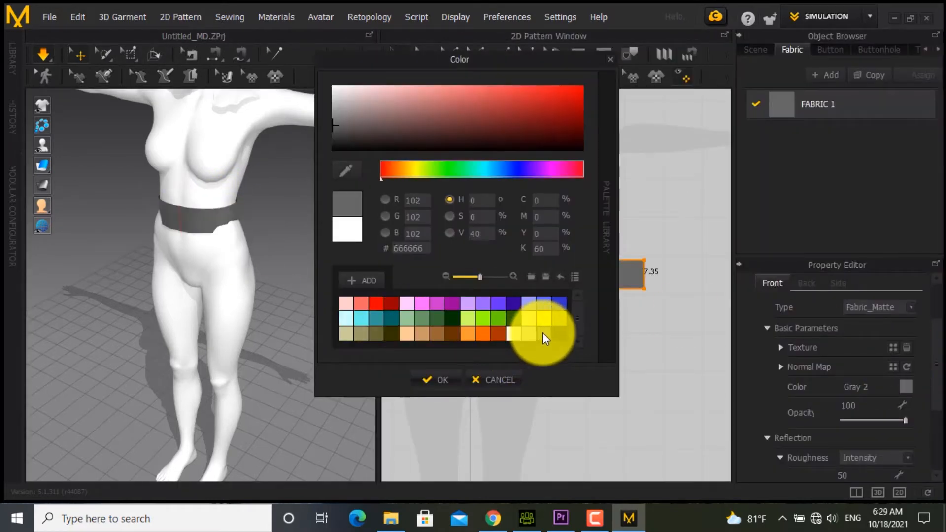
{"action": "left_click", "coordinate": [438, 380]}
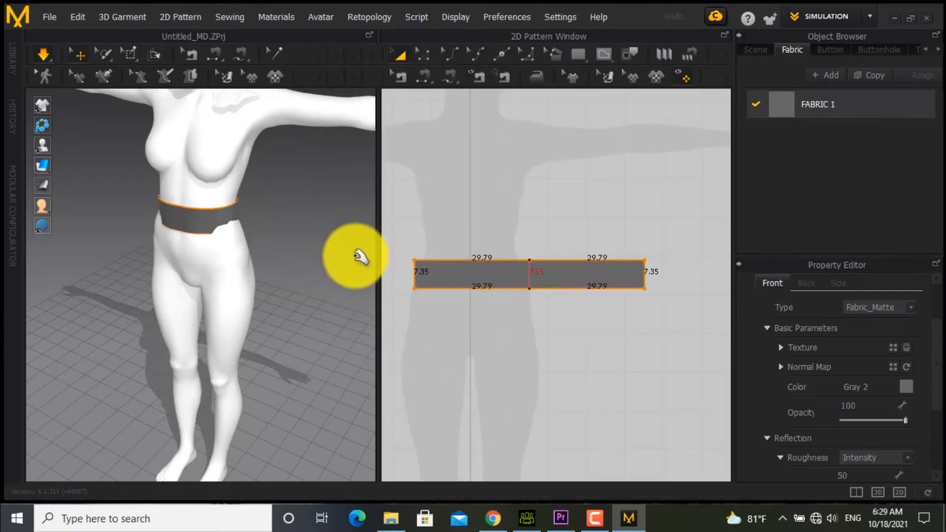
{"action": "left_click", "coordinate": [740, 35]}
{"action": "left_click", "coordinate": [722, 37]}
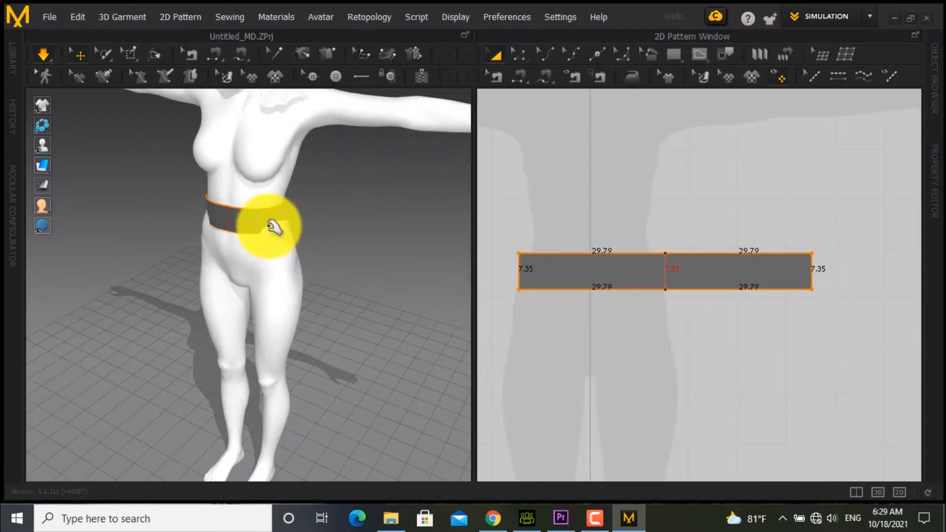
With the simulation running, pull the waistband outward and down over the avatar's left hip so the skin stops poking through
{"action": "scroll", "coordinate": [274, 229], "scroll_direction": "up", "scroll_amount": 10}
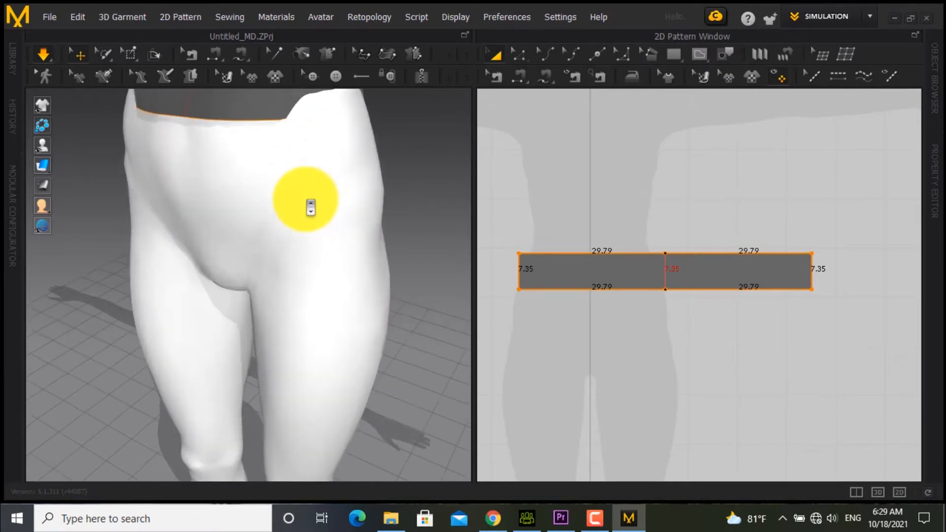
{"action": "right_click_drag", "start_coordinate": [321, 169], "coordinate": [268, 241]}
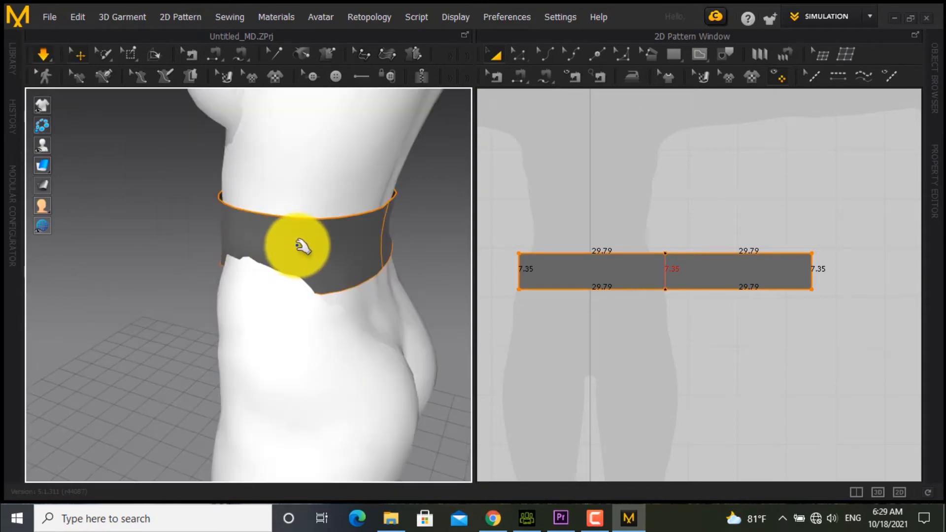
{"action": "left_click", "coordinate": [42, 54]}
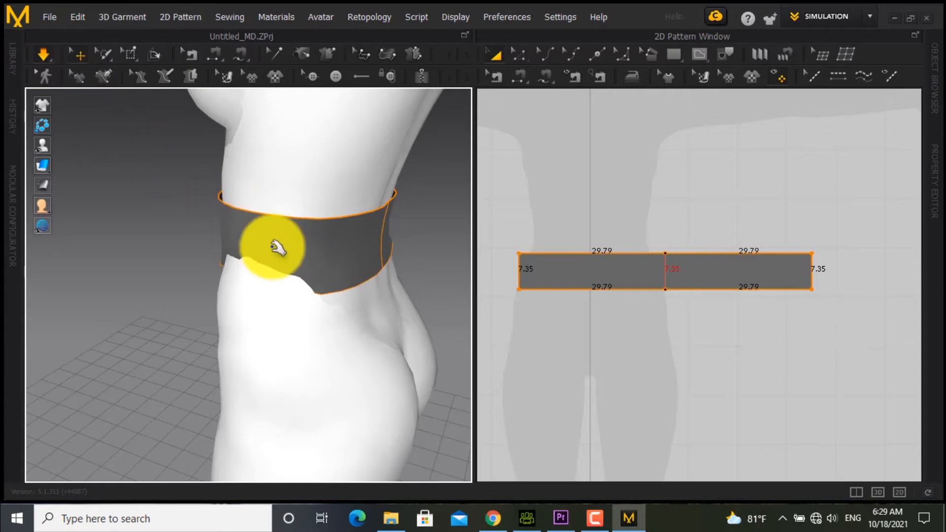
{"action": "left_click_drag", "start_coordinate": [279, 248], "coordinate": [288, 261]}
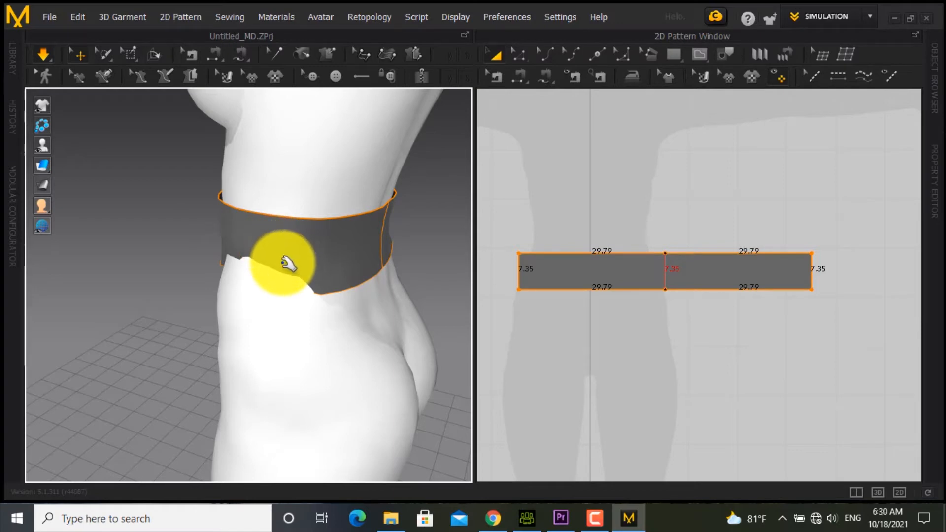
{"action": "left_click_drag", "start_coordinate": [288, 264], "coordinate": [225, 294]}
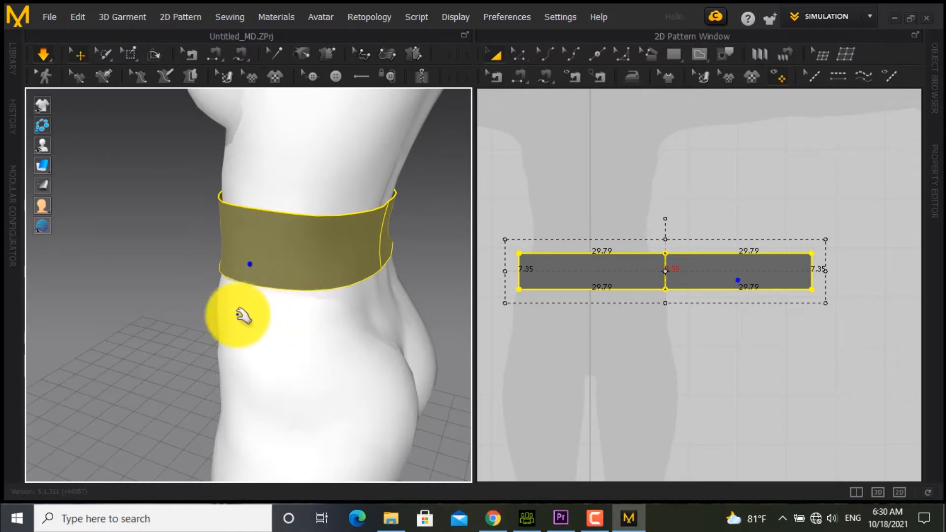
Pull the waistband outward and down over the avatar's right hip so it fully covers the body on that side
{"action": "right_click_drag", "start_coordinate": [238, 315], "coordinate": [304, 315]}
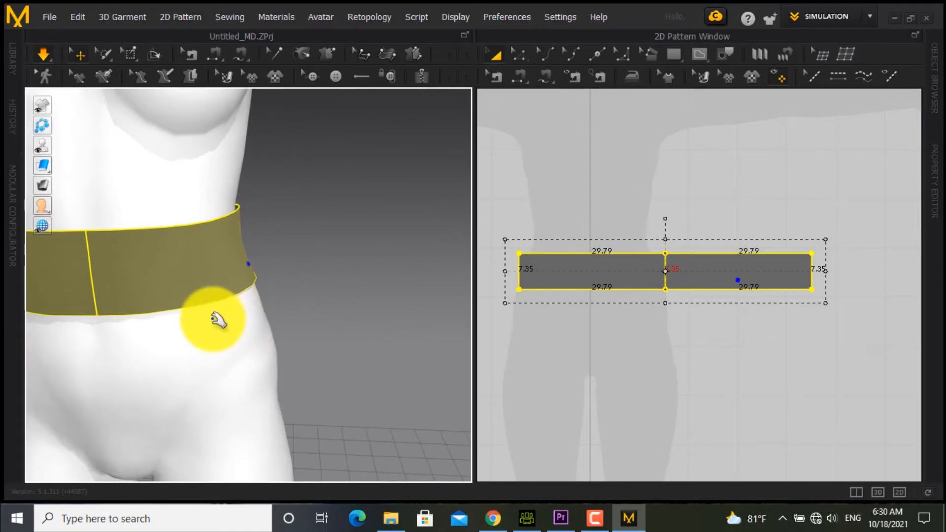
{"action": "key", "text": "2"}
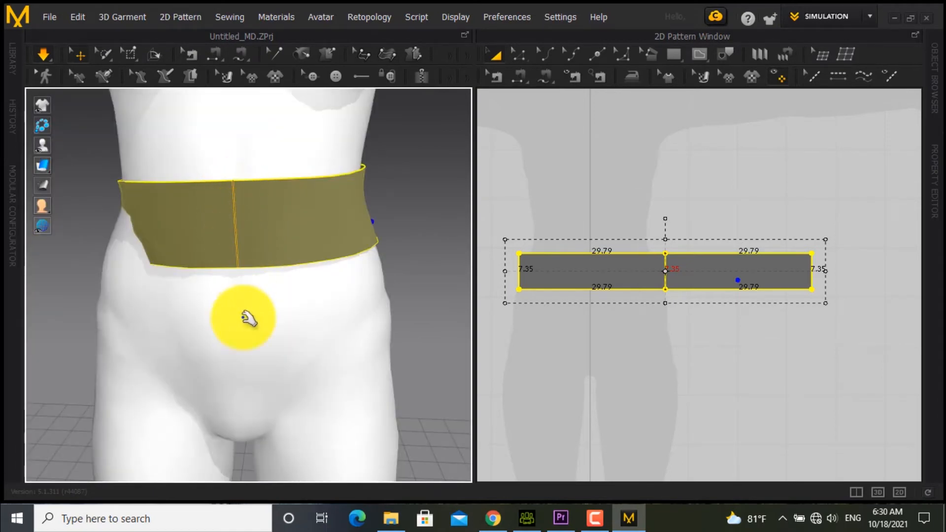
{"action": "right_click_drag", "start_coordinate": [238, 277], "coordinate": [300, 301]}
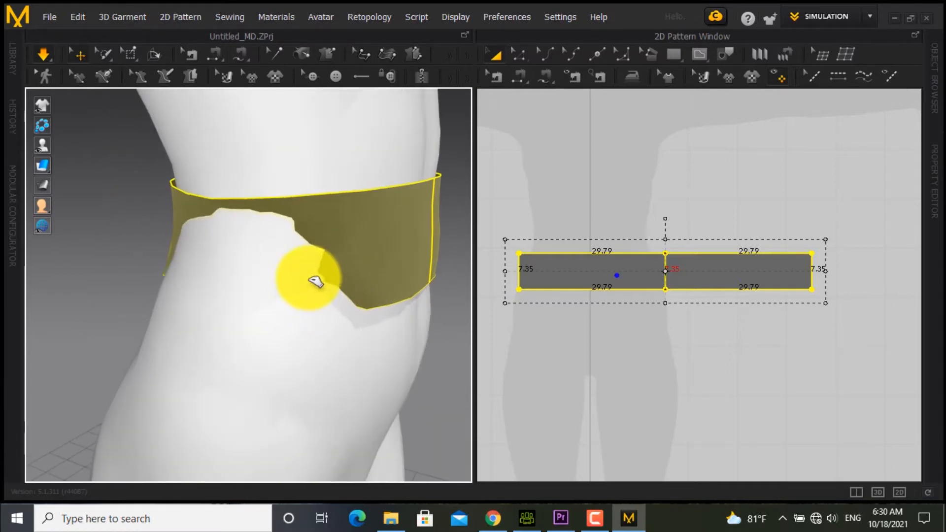
{"action": "mouse_move", "coordinate": [315, 282]}
{"action": "left_mouse_down"}
{"action": "mouse_move", "coordinate": [306, 288]}
{"action": "mouse_move", "coordinate": [308, 238]}
{"action": "mouse_move", "coordinate": [268, 245]}
{"action": "mouse_move", "coordinate": [281, 230]}
{"action": "mouse_move", "coordinate": [262, 323]}
{"action": "mouse_move", "coordinate": [267, 257]}
{"action": "mouse_move", "coordinate": [264, 306]}
{"action": "mouse_move", "coordinate": [249, 315]}
{"action": "mouse_move", "coordinate": [228, 285]}
{"action": "mouse_move", "coordinate": [215, 322]}
{"action": "mouse_move", "coordinate": [213, 298]}
{"action": "mouse_move", "coordinate": [249, 315]}
{"action": "mouse_move", "coordinate": [241, 359]}
{"action": "mouse_move", "coordinate": [251, 345]}
{"action": "left_mouse_up"}
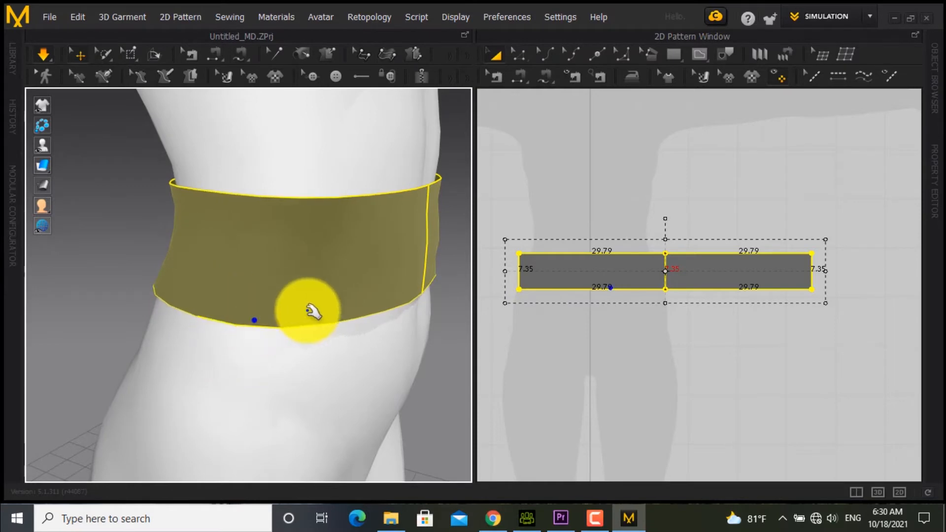
{"action": "right_click_drag", "start_coordinate": [213, 295], "coordinate": [175, 323]}
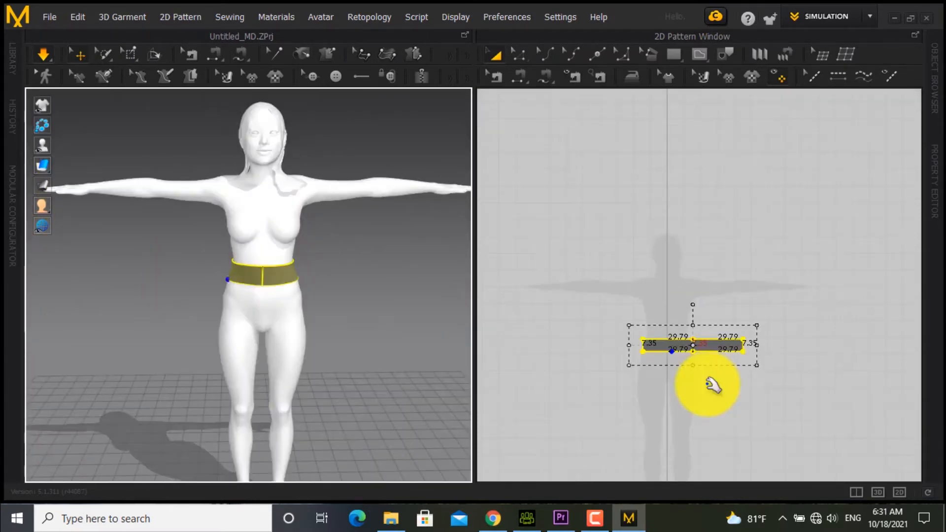
Clear the waistband selection and activate the Rectangle tool for drawing a new pattern in the 2D pattern window
{"action": "scroll", "coordinate": [705, 379], "scroll_direction": "up", "scroll_amount": 3}
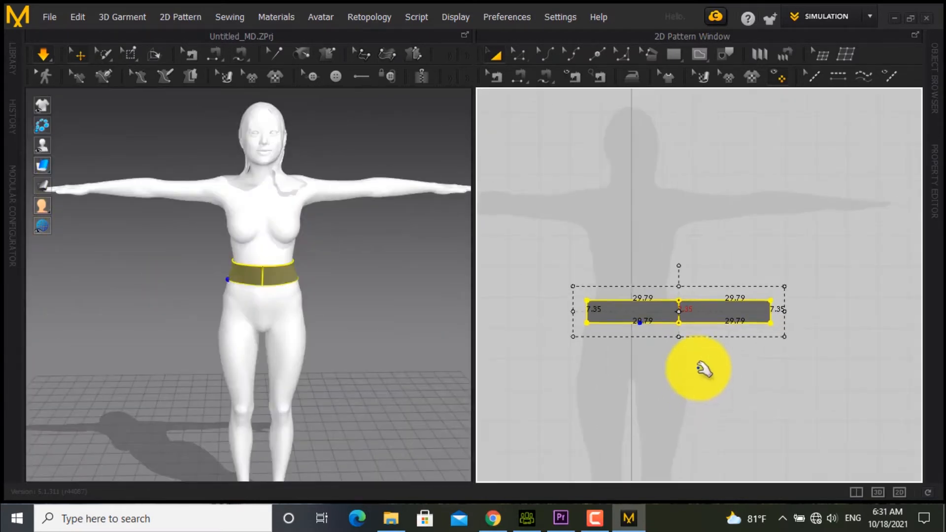
{"action": "right_click_drag", "start_coordinate": [699, 368], "coordinate": [692, 241]}
{"action": "left_click", "coordinate": [694, 241]}
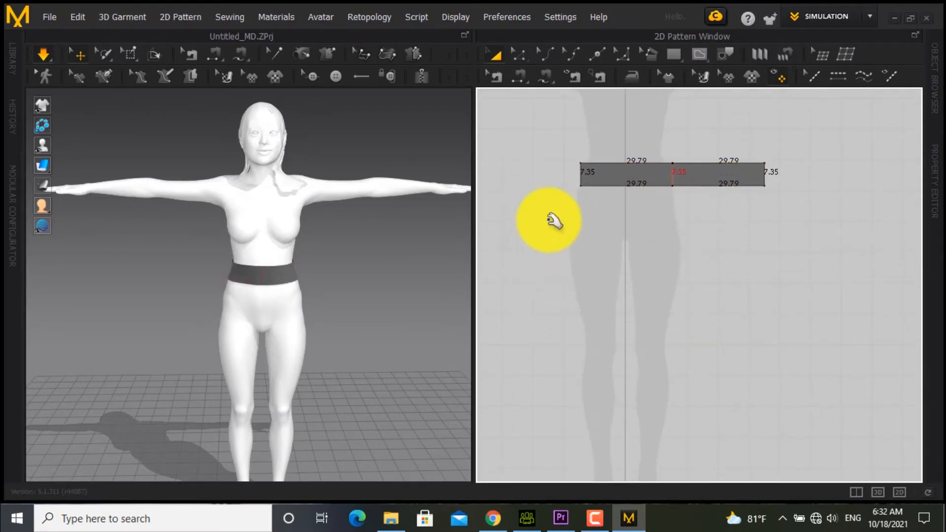
{"action": "left_click", "coordinate": [675, 54]}
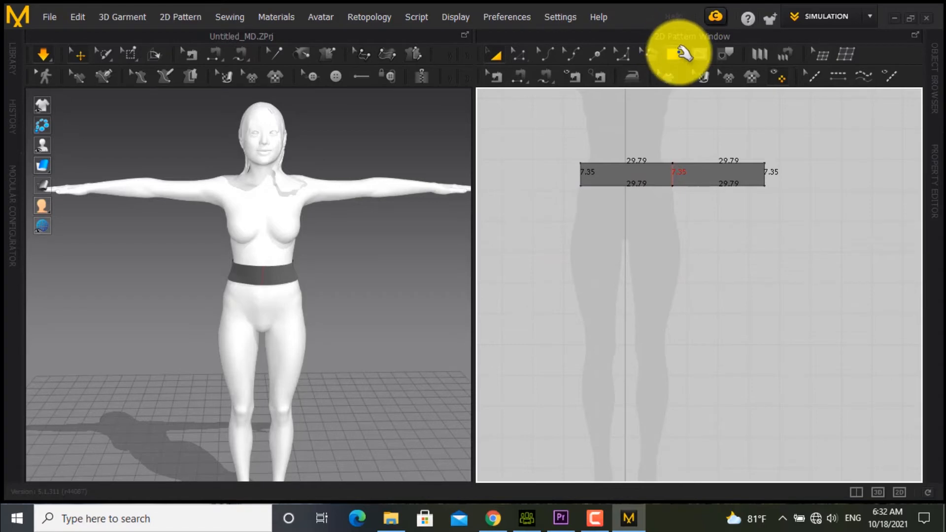
{"action": "left_click", "coordinate": [675, 54]}
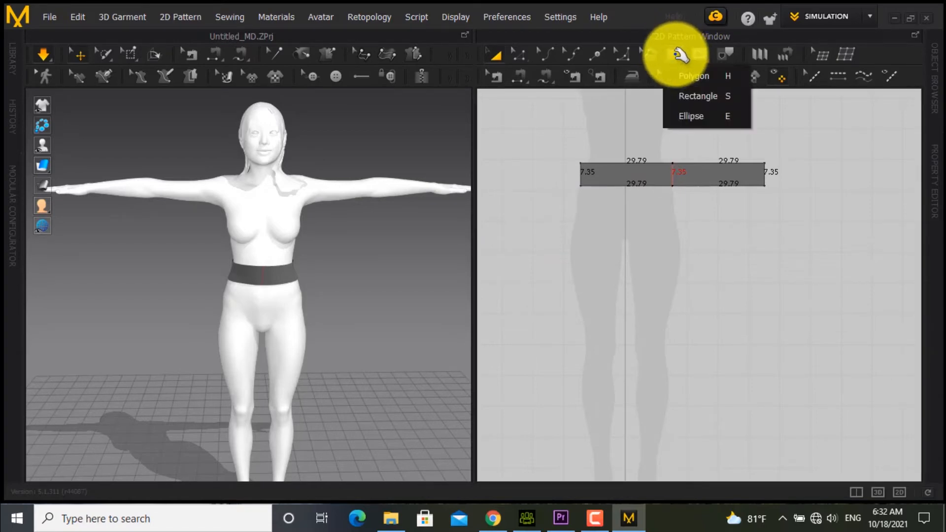
{"action": "left_click", "coordinate": [724, 96]}
Switch to Calculator and multiply the waistband's 29.79 half-length by 3, then return to the pattern layout
{"action": "scroll", "coordinate": [625, 200], "scroll_direction": "down", "scroll_amount": 1}
{"action": "scroll", "coordinate": [626, 197], "scroll_direction": "up", "scroll_amount": 3}
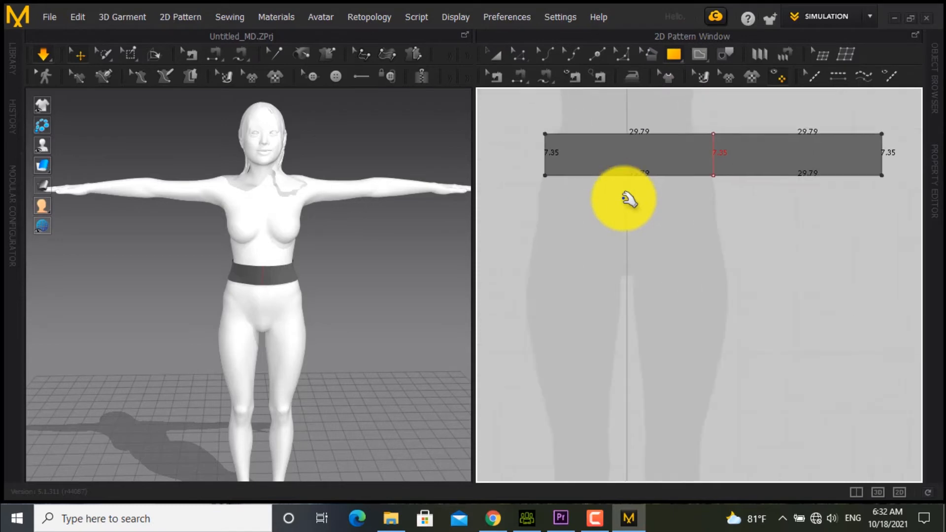
{"action": "scroll", "coordinate": [630, 199], "scroll_direction": "down", "scroll_amount": 3}
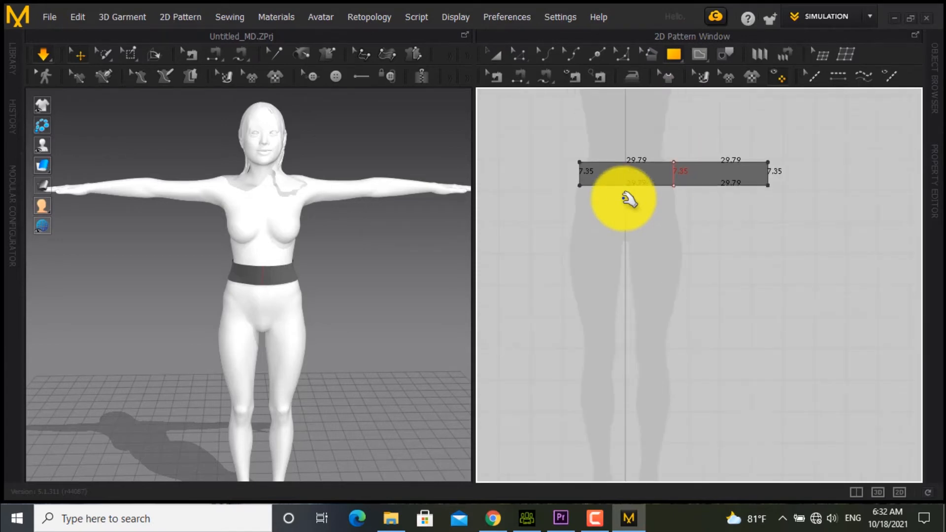
{"action": "scroll", "coordinate": [626, 168], "scroll_direction": "up", "scroll_amount": 2}
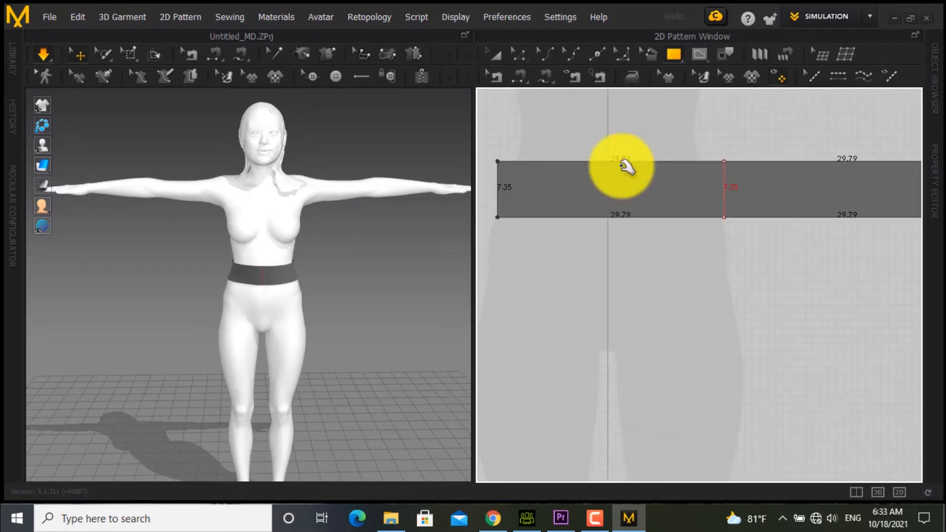
{"action": "scroll", "coordinate": [626, 187], "scroll_direction": "down", "scroll_amount": 3}
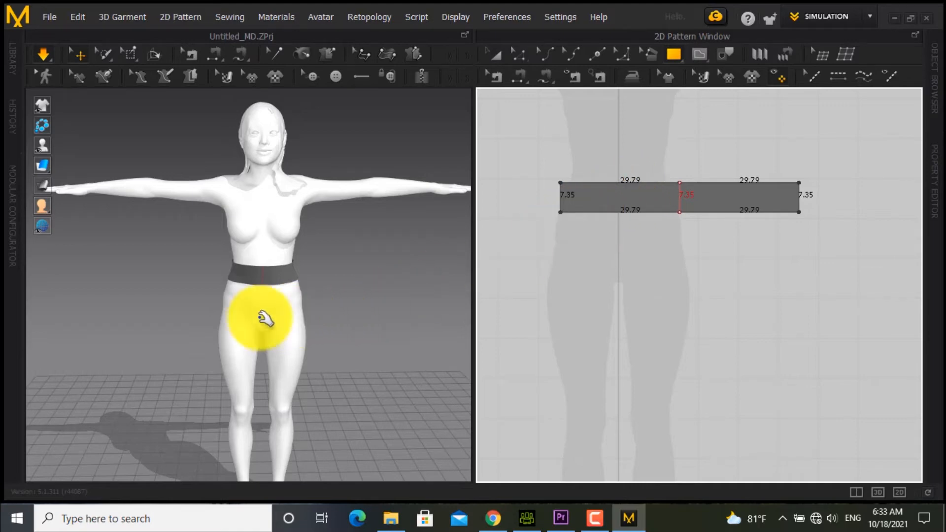
{"action": "scroll", "coordinate": [253, 344], "scroll_direction": "up", "scroll_amount": 2}
{"action": "scroll", "coordinate": [631, 195], "scroll_direction": "up", "scroll_amount": 3}
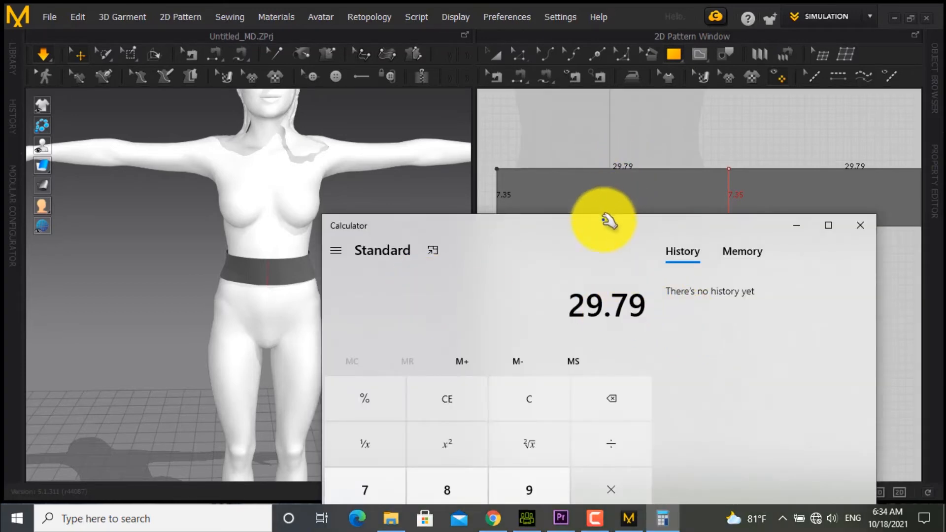
{"action": "left_click_drag", "start_coordinate": [607, 218], "coordinate": [575, 197]}
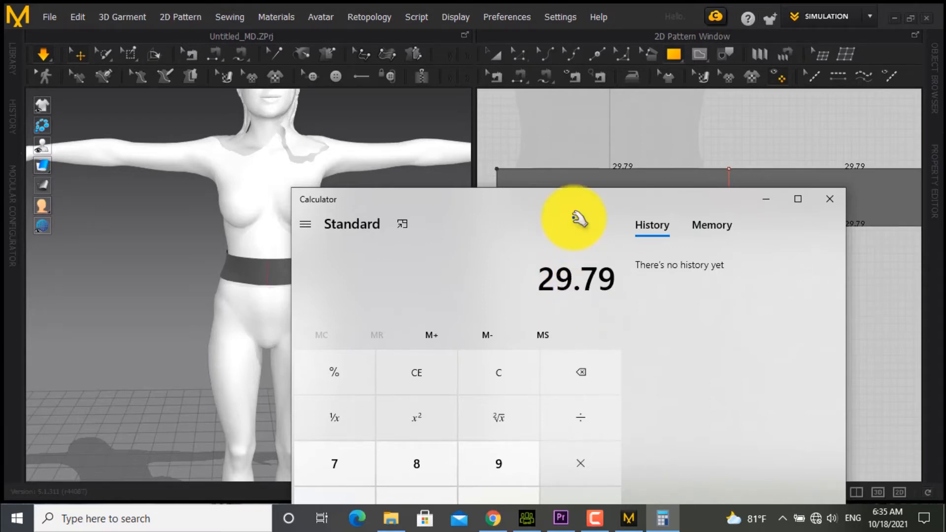
{"action": "type", "text": "3"}
{"action": "key", "text": "Return"}
{"action": "left_click_drag", "start_coordinate": [527, 201], "coordinate": [418, 139]}
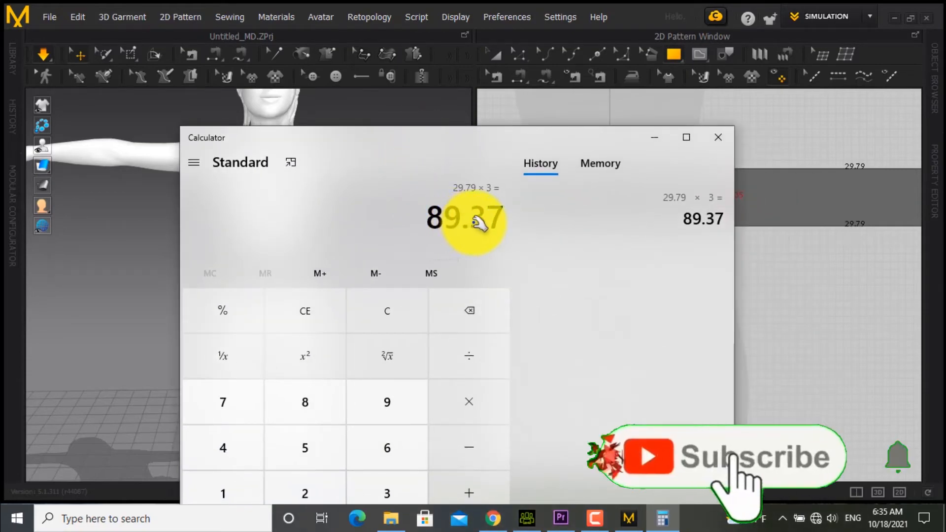
{"action": "left_click_drag", "start_coordinate": [495, 147], "coordinate": [492, 158]}
{"action": "left_click", "coordinate": [654, 149]}
Start a new rectangle over the avatar's hips in the 2D pattern layout and set its width to 89.37 cm, copied from Calculator
{"action": "left_click", "coordinate": [676, 270]}
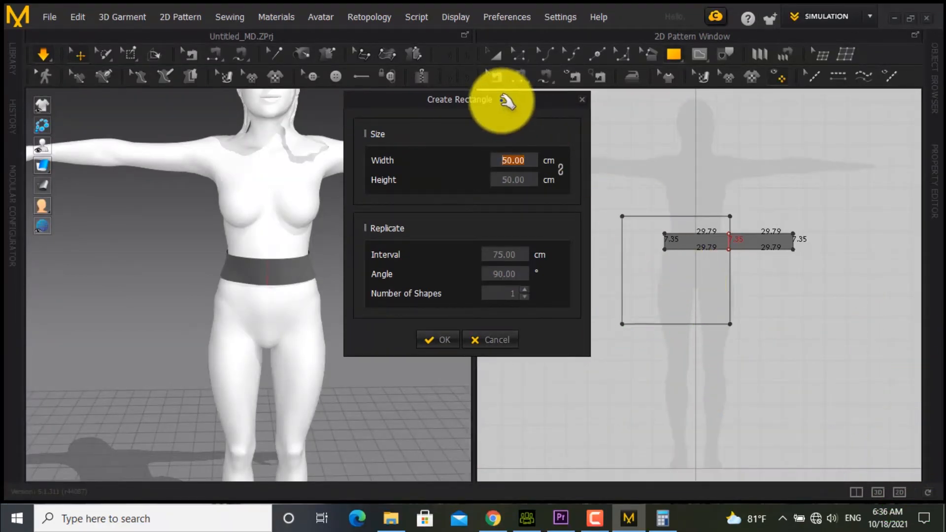
{"action": "left_click_drag", "start_coordinate": [507, 101], "coordinate": [532, 148]}
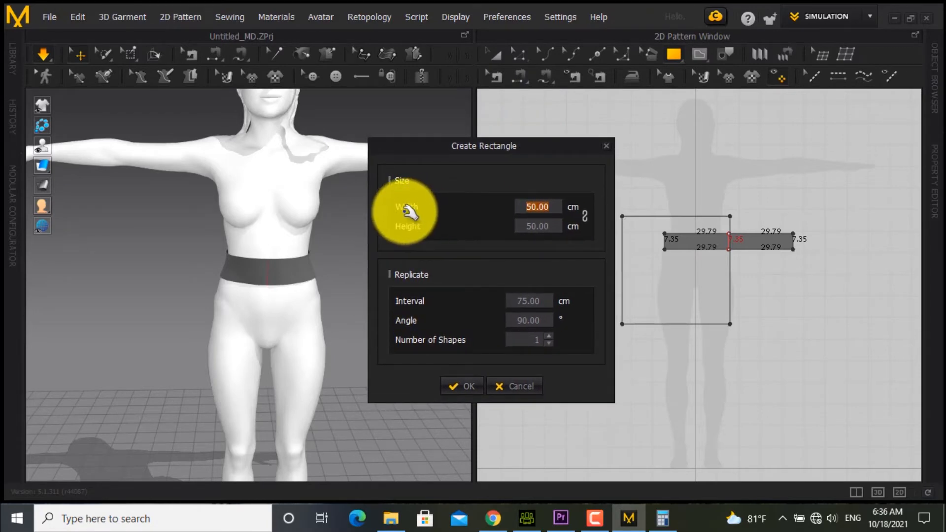
{"action": "left_click", "coordinate": [536, 207]}
{"action": "left_click", "coordinate": [663, 517]}
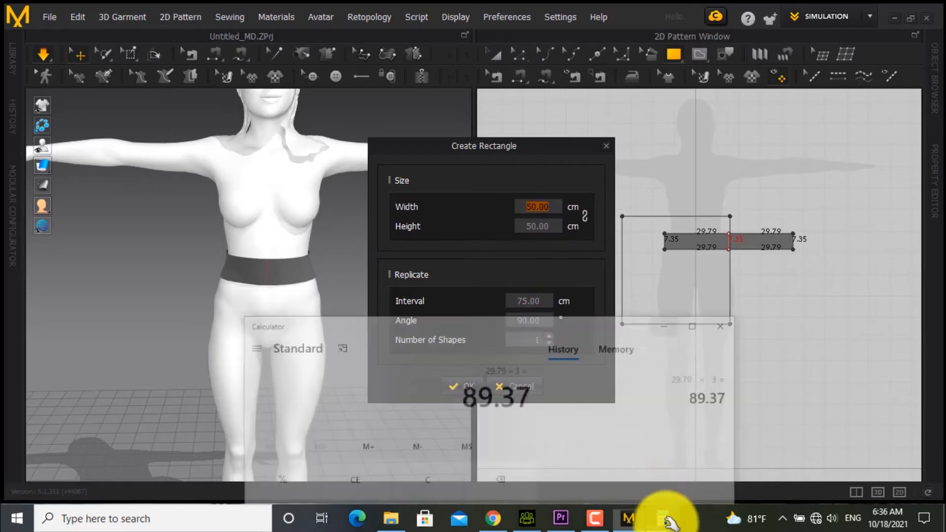
{"action": "double_click", "coordinate": [493, 379]}
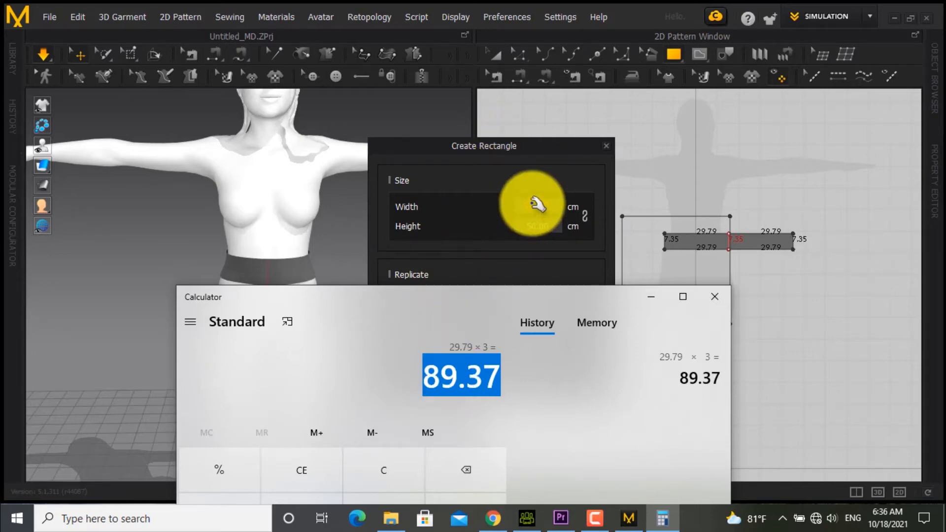
{"action": "left_click_drag", "start_coordinate": [538, 147], "coordinate": [382, 144]}
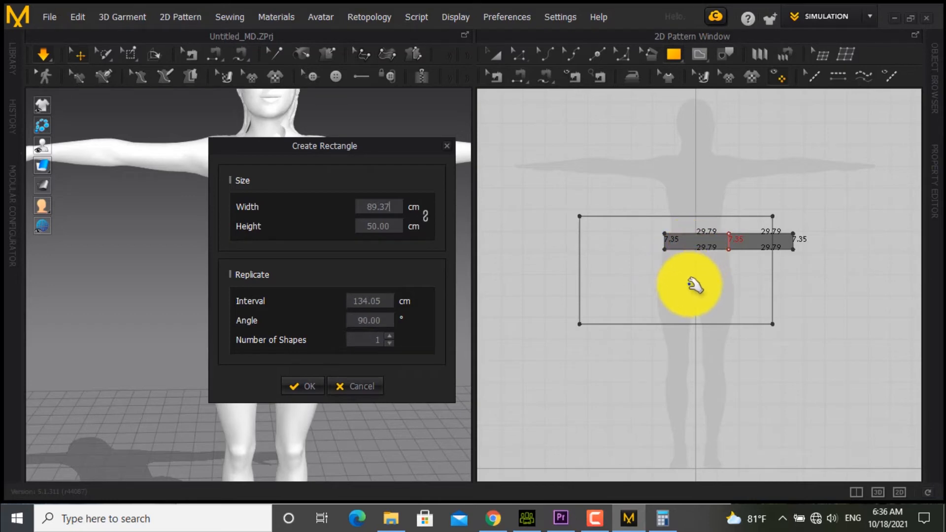
Set the new rectangle's height to 40 cm and create the pattern
{"action": "left_click_drag", "start_coordinate": [381, 151], "coordinate": [525, 165]}
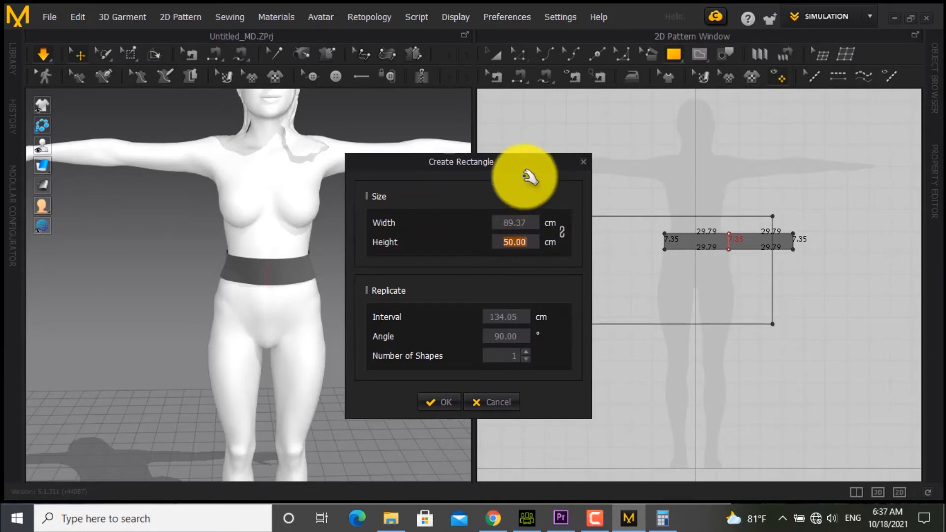
{"action": "left_click_drag", "start_coordinate": [524, 162], "coordinate": [494, 184]}
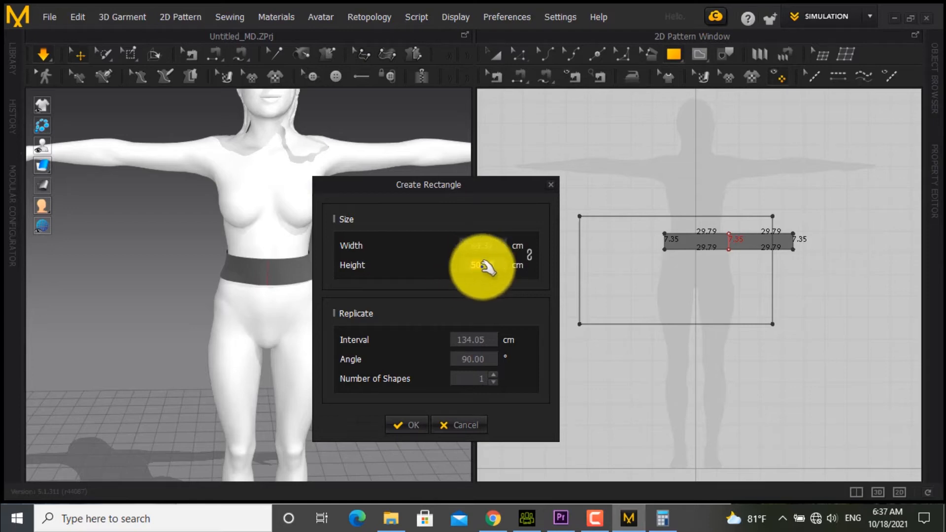
{"action": "type", "text": "40"}
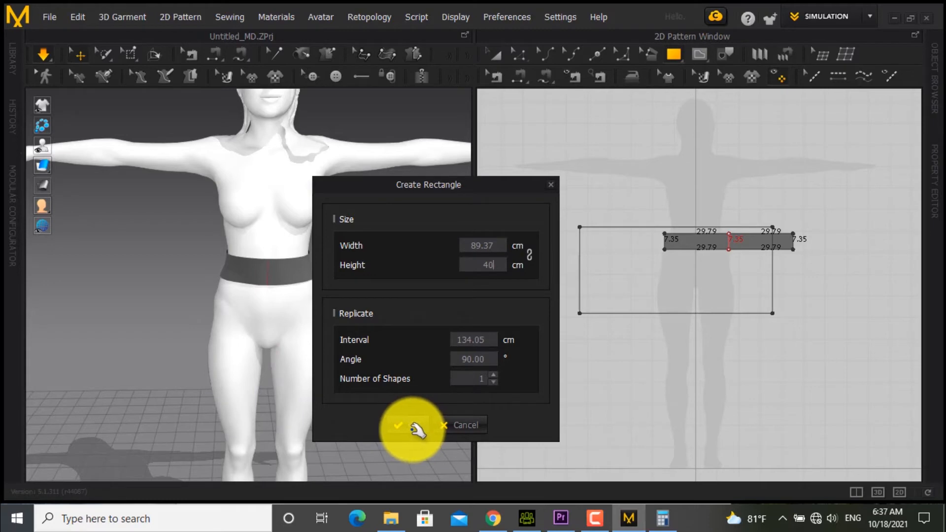
{"action": "left_click", "coordinate": [418, 429]}
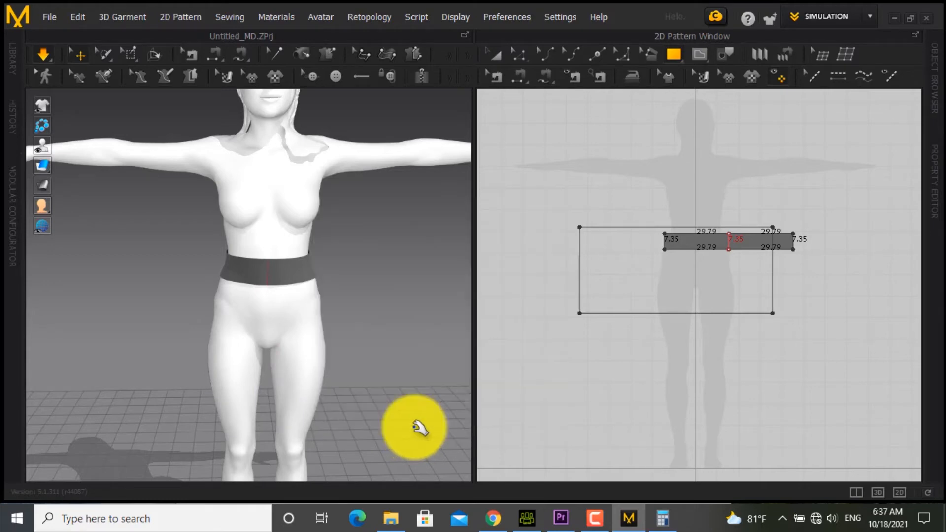
Move the new rectangle pattern below the waistband in both the 2D layout and the 3D view, and clear the selection
{"action": "left_click", "coordinate": [493, 55]}
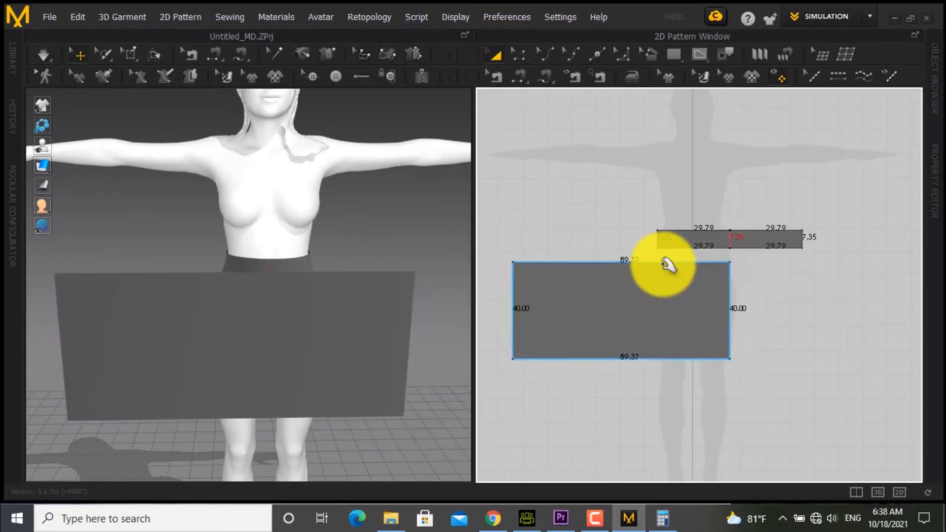
{"action": "left_click", "coordinate": [692, 243]}
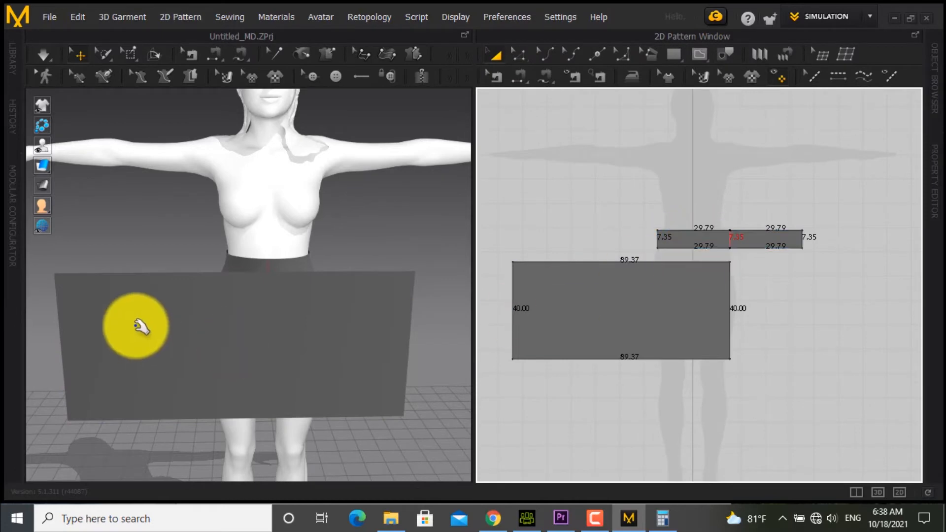
{"action": "left_click", "coordinate": [246, 317]}
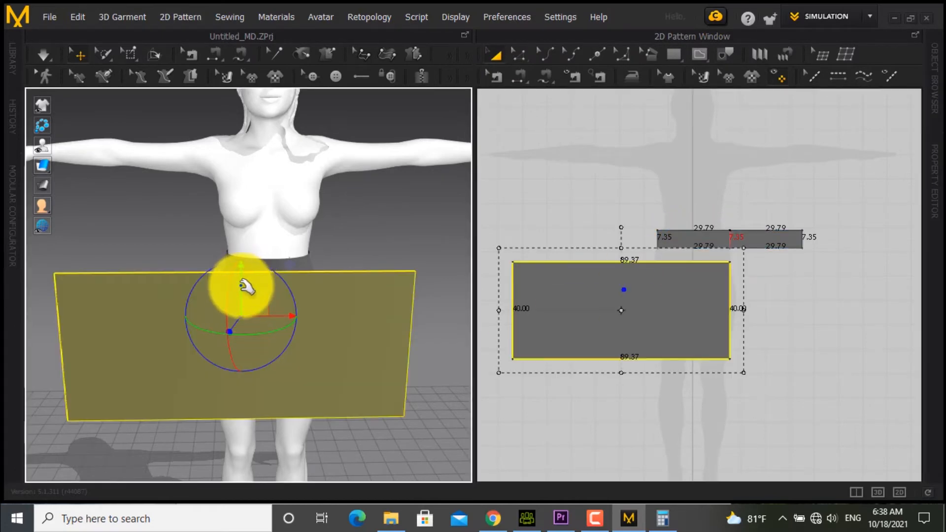
{"action": "left_click_drag", "start_coordinate": [247, 287], "coordinate": [246, 302]}
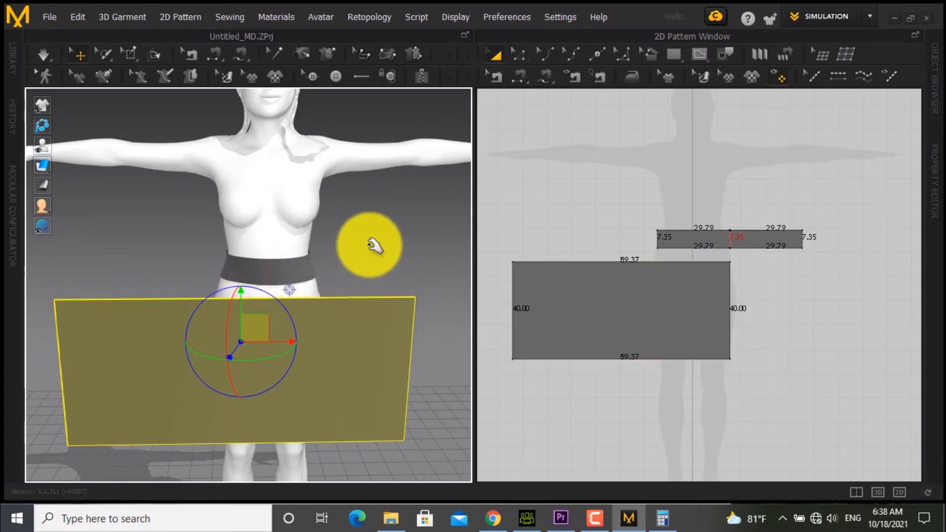
{"action": "left_click", "coordinate": [369, 245]}
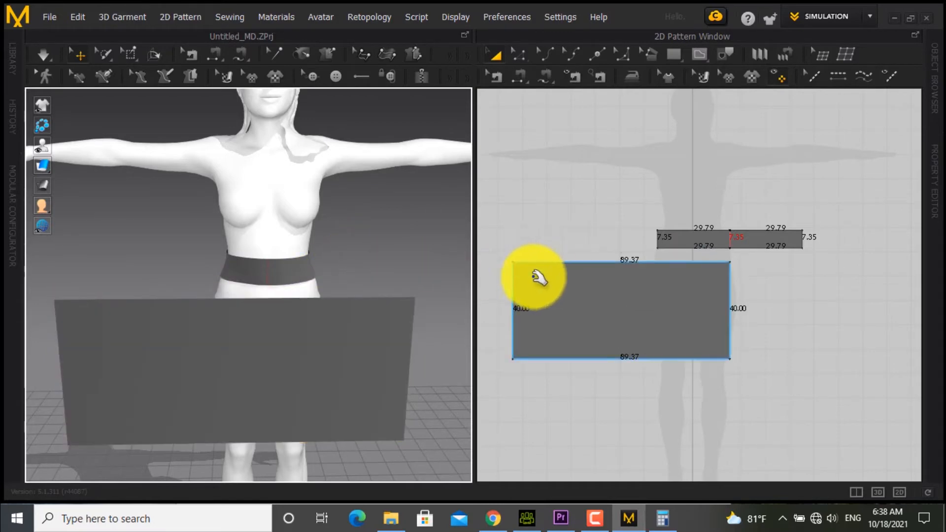
Select both 40 cm side edges of the large rectangle and open Offset as Internal Line along Curve for them
{"action": "left_click", "coordinate": [553, 290]}
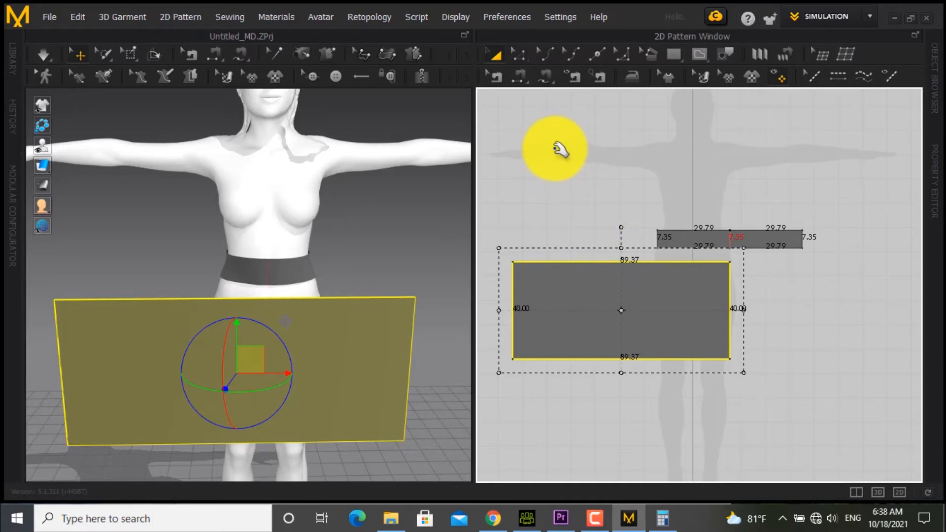
{"action": "left_click", "coordinate": [526, 52]}
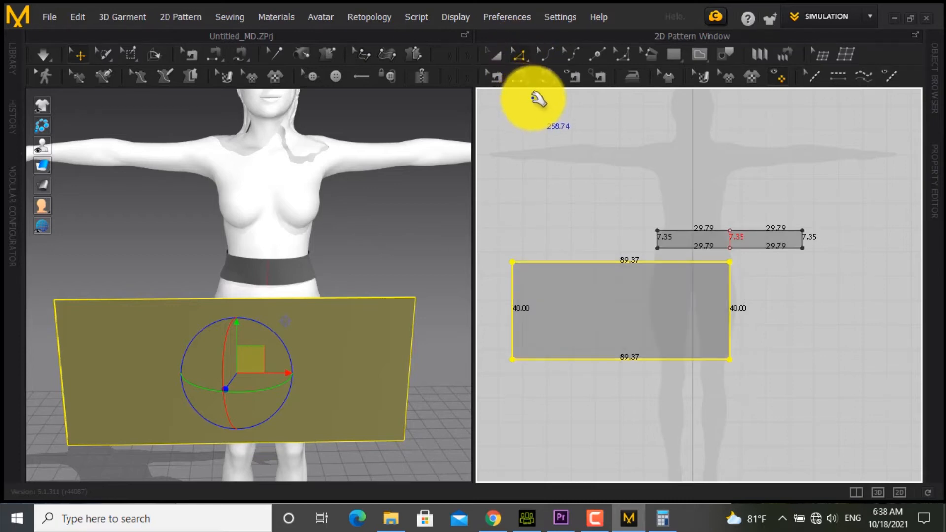
{"action": "left_click", "coordinate": [517, 290]}
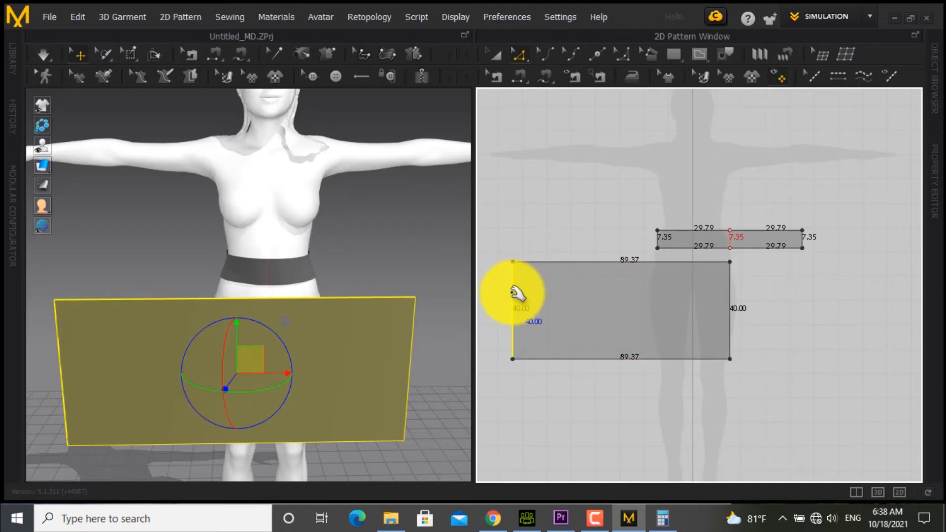
{"action": "left_click", "coordinate": [730, 298]}
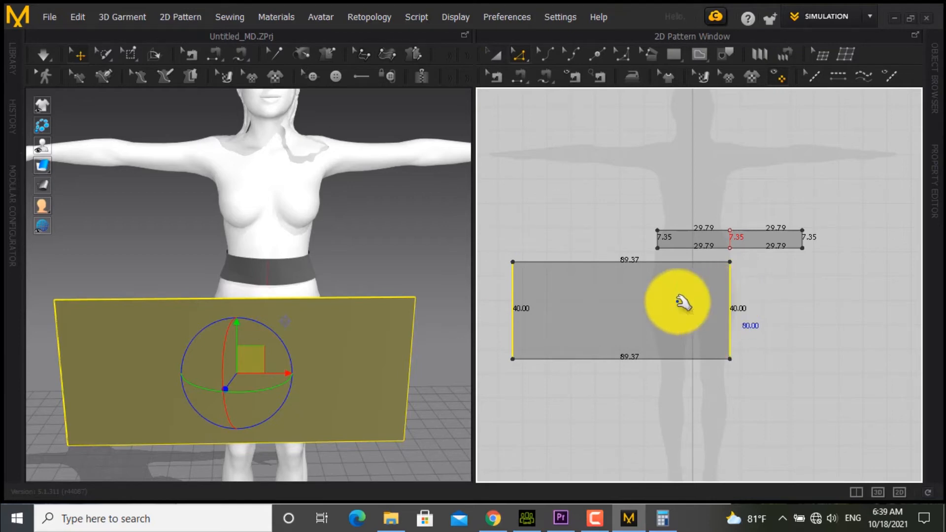
{"action": "left_click", "coordinate": [512, 294], "text": "shift"}
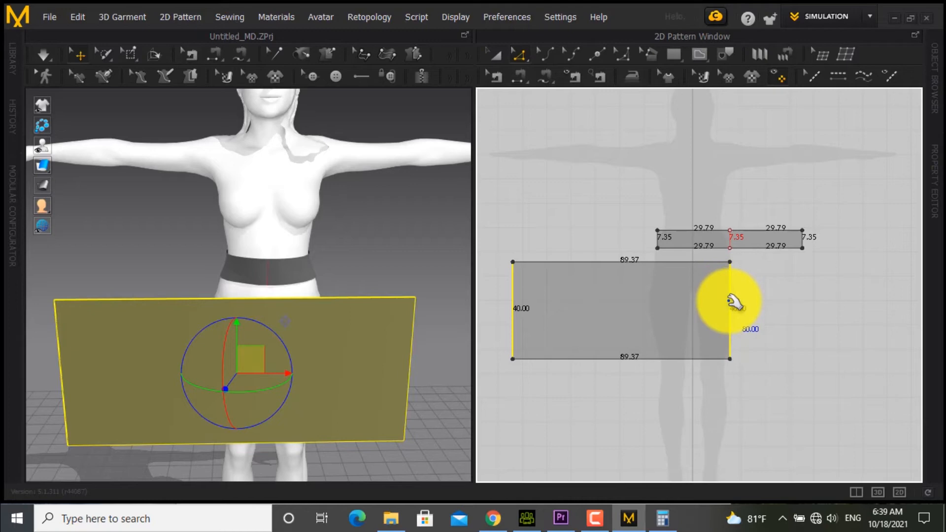
{"action": "right_click", "coordinate": [731, 301]}
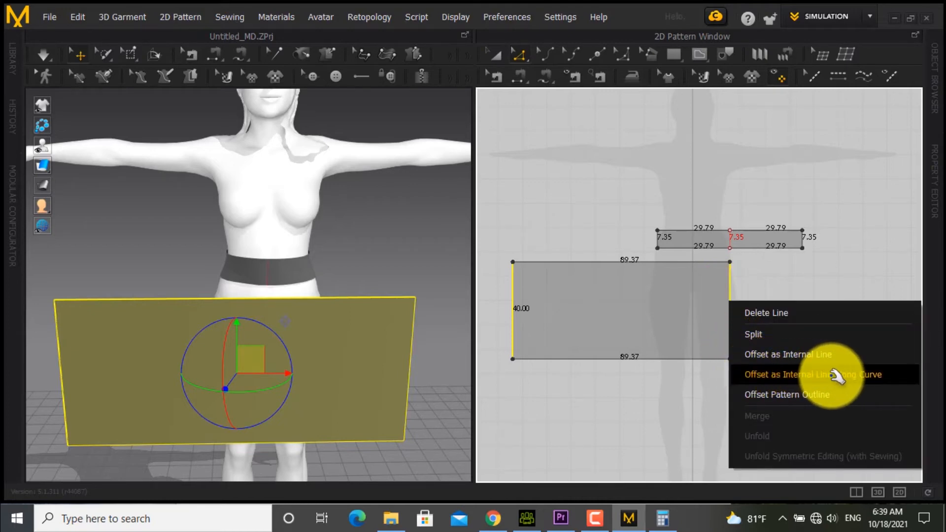
{"action": "left_click", "coordinate": [901, 377]}
{"action": "left_click_drag", "start_coordinate": [540, 121], "coordinate": [414, 152]}
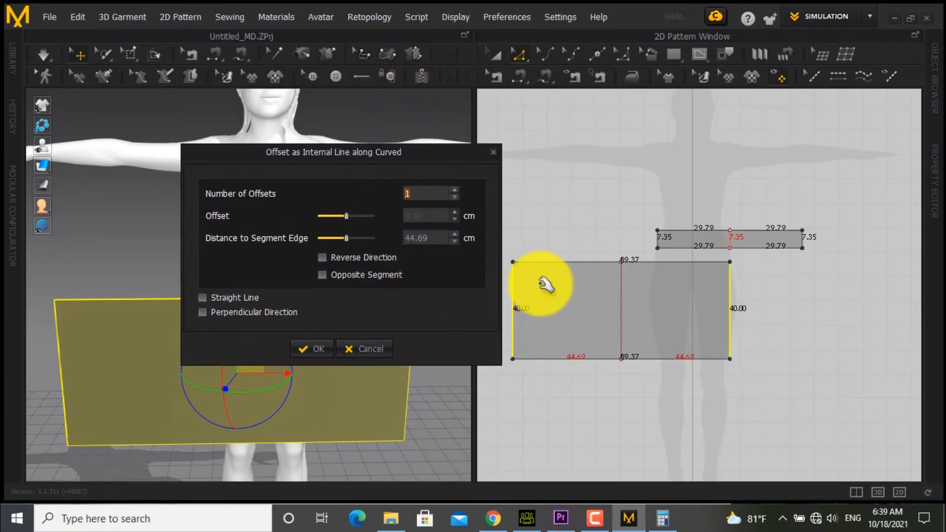
Set the number of offsets to 30 and create the evenly spaced internal lines across the rectangle
{"action": "left_click", "coordinate": [453, 187]}
{"action": "left_click", "coordinate": [453, 188]}
{"action": "left_click", "coordinate": [453, 188]}
{"action": "left_click", "coordinate": [453, 188]}
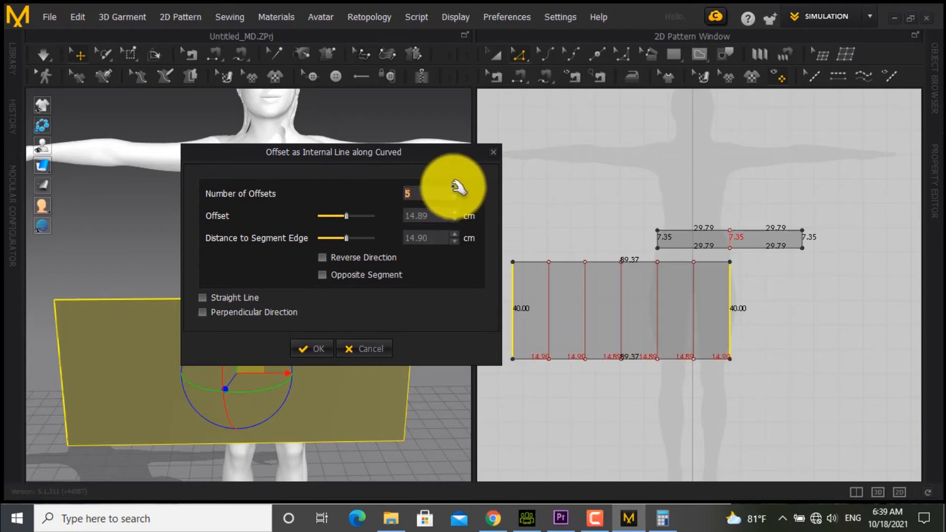
{"action": "left_click", "coordinate": [453, 187]}
{"action": "left_click", "coordinate": [454, 189]}
{"action": "left_click", "coordinate": [454, 190]}
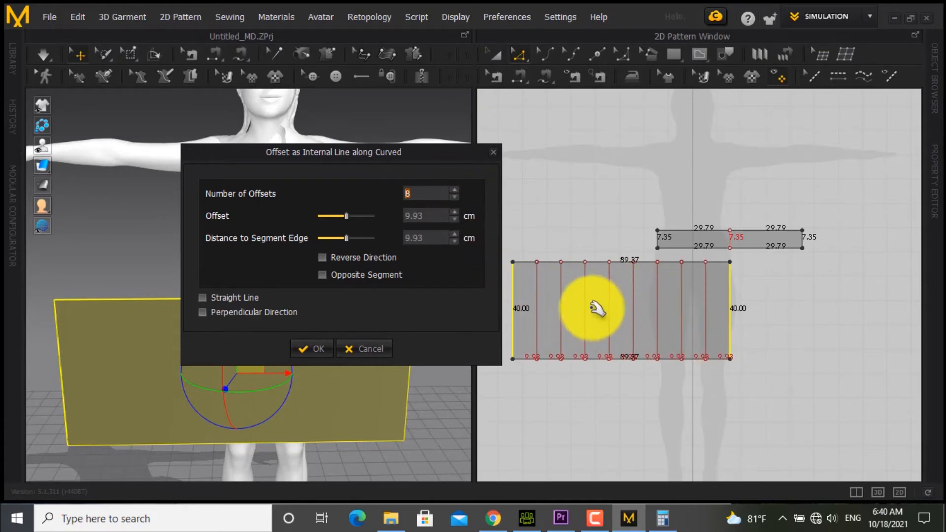
{"action": "type", "text": "30"}
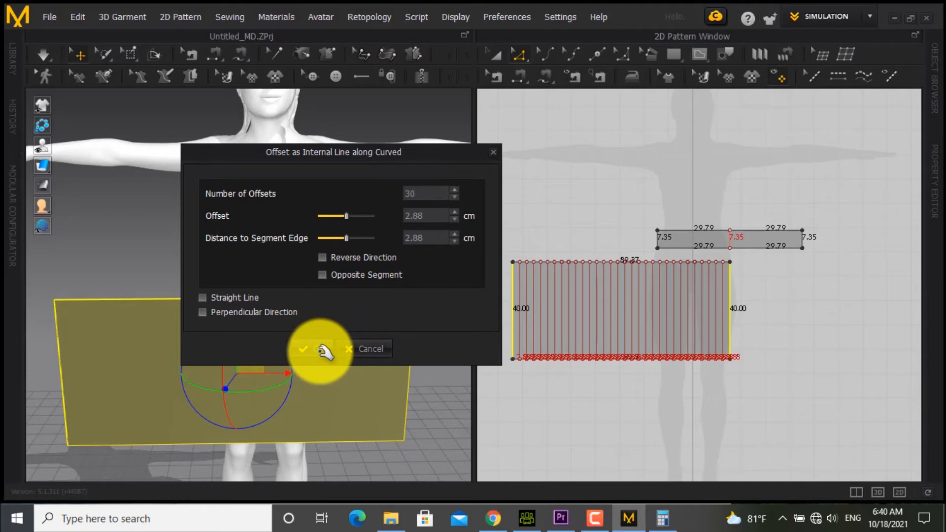
{"action": "left_click", "coordinate": [323, 351]}
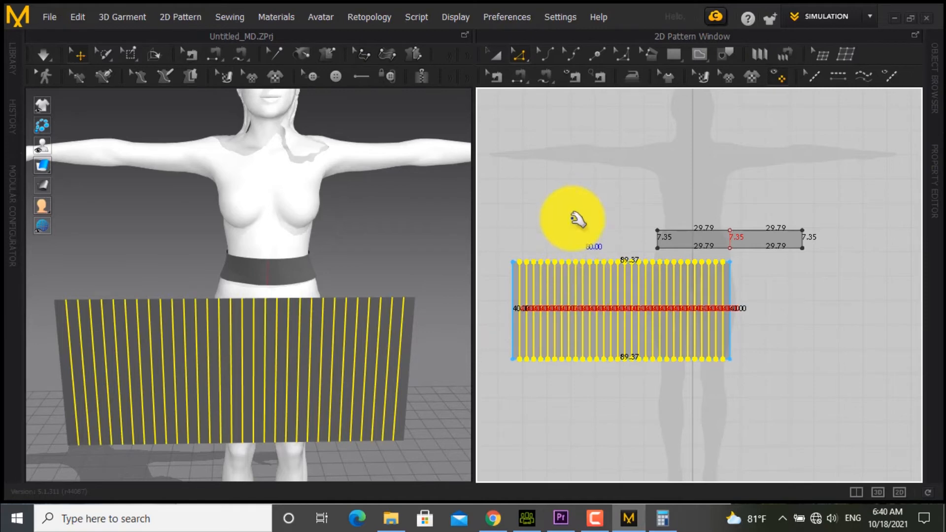
Apply Pleats Fold across the full width of the lined panel as knife pleats with 3 internal lines per pleat
{"action": "left_click", "coordinate": [760, 54]}
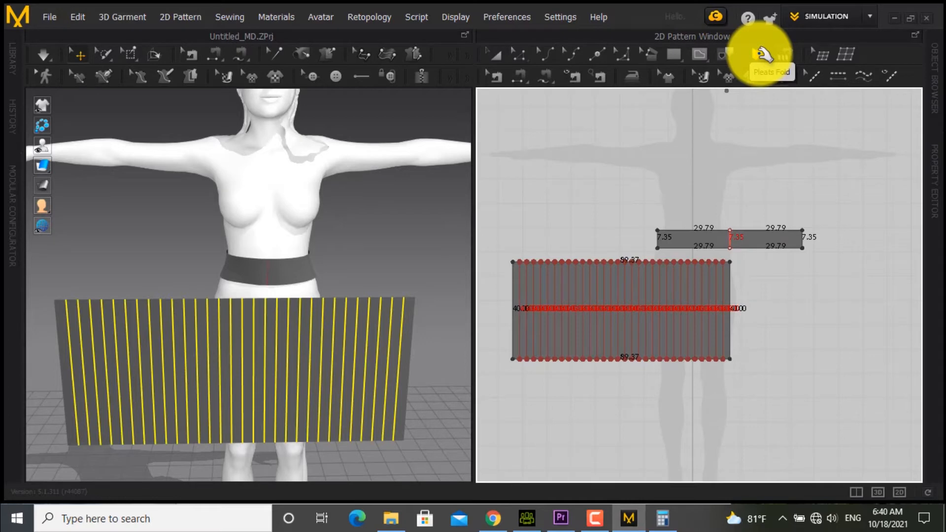
{"action": "left_click", "coordinate": [504, 273]}
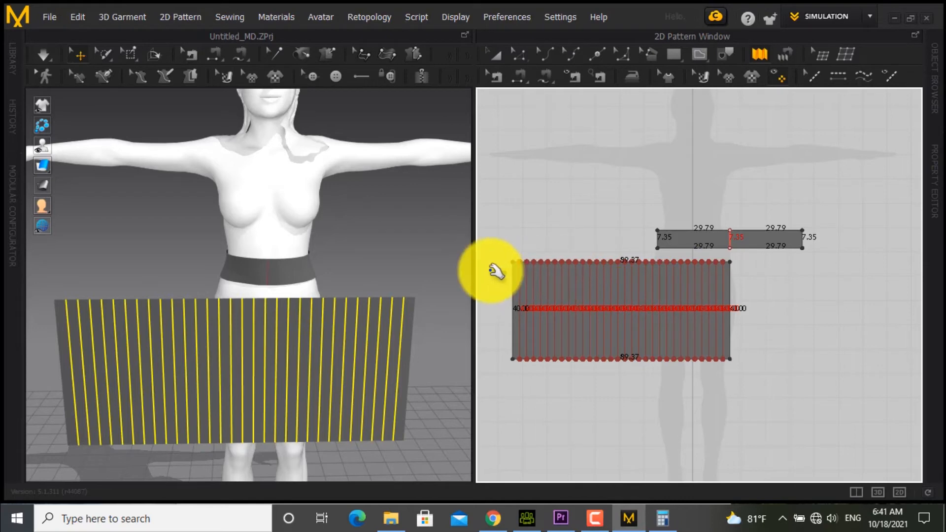
{"action": "left_click", "coordinate": [747, 272]}
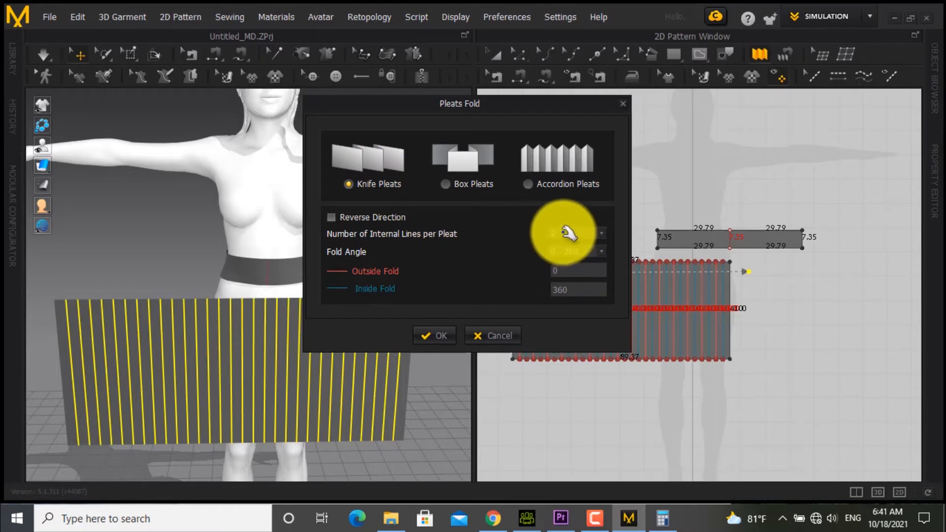
{"action": "left_click", "coordinate": [603, 233]}
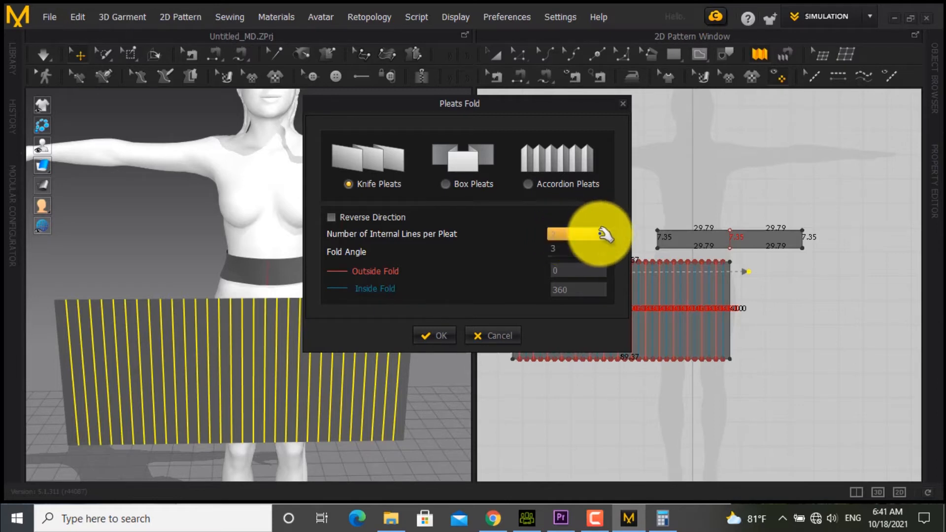
{"action": "left_click", "coordinate": [577, 246]}
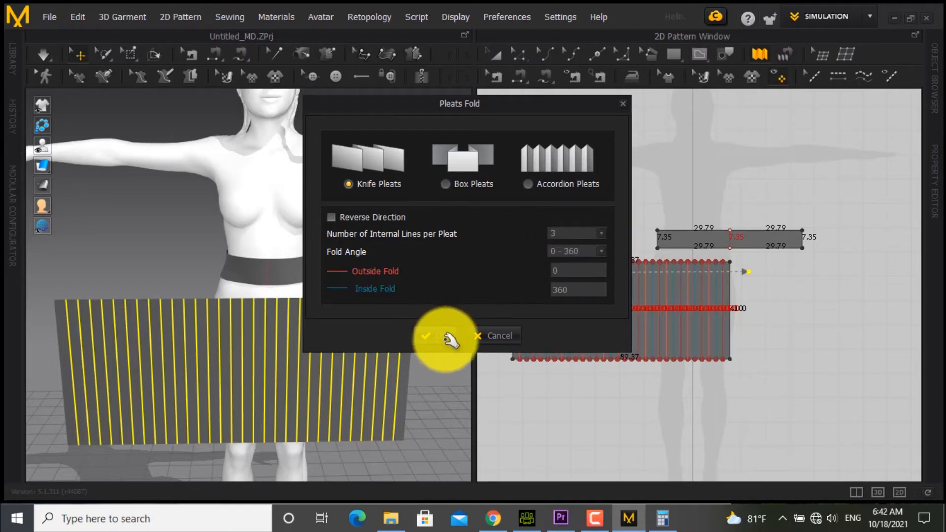
{"action": "left_click", "coordinate": [440, 336]}
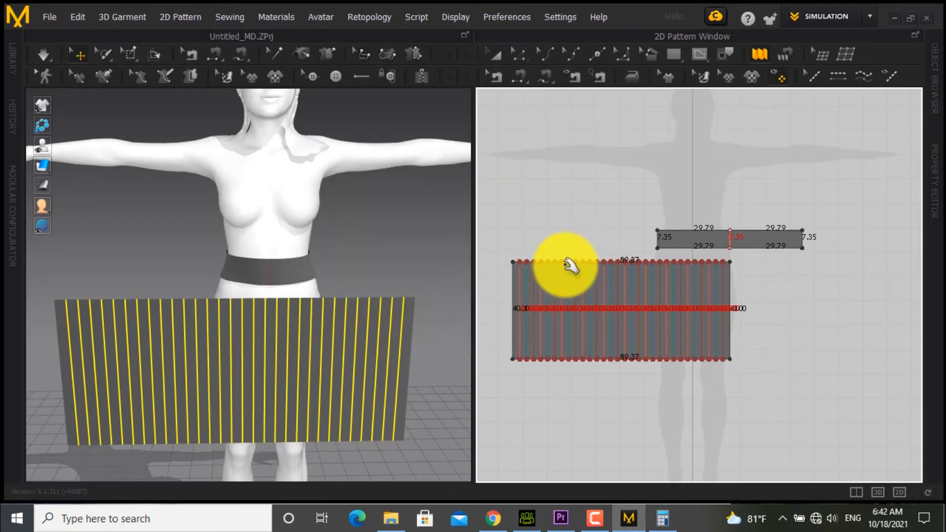
Segment-sew the pleated panel's upper edge to the lower edge of the waistband's left half in the 2D layout
{"action": "left_click", "coordinate": [523, 73]}
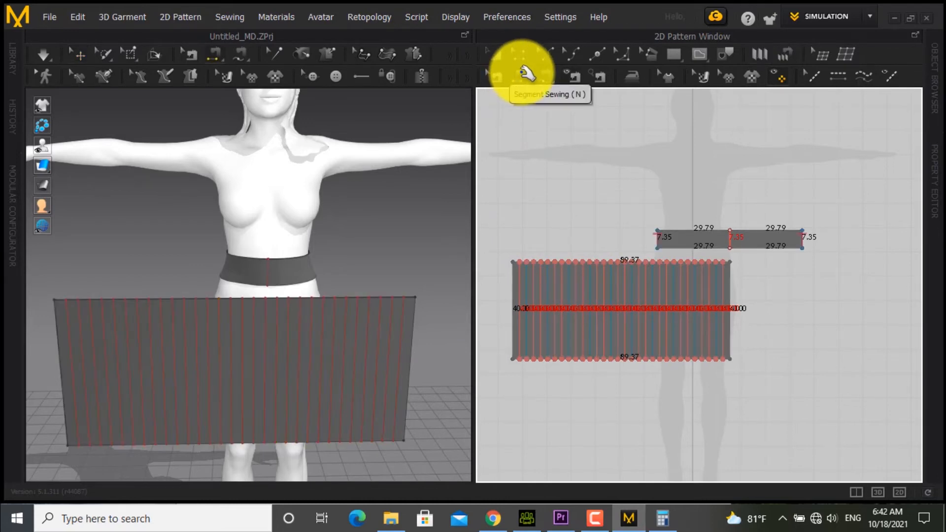
{"action": "left_click", "coordinate": [523, 260]}
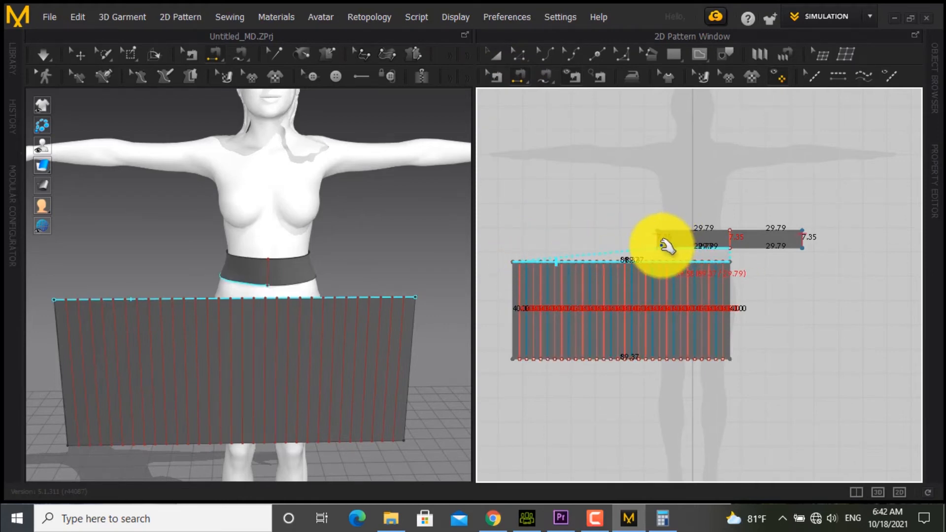
{"action": "left_click", "coordinate": [697, 248]}
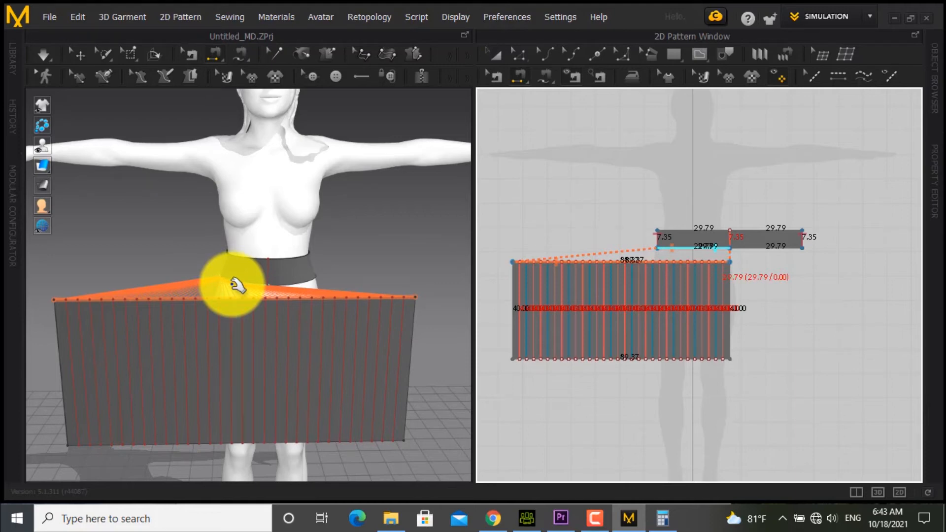
Simulate the garment, tug the pleated panel at its hem, and check its drape from the back, side and front
{"action": "key", "text": "space"}
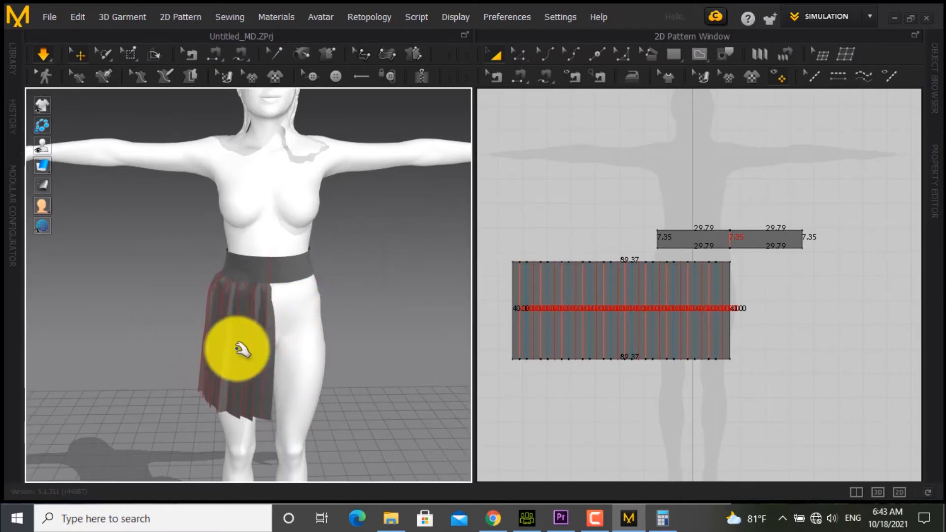
{"action": "right_click_drag", "start_coordinate": [193, 352], "coordinate": [264, 375]}
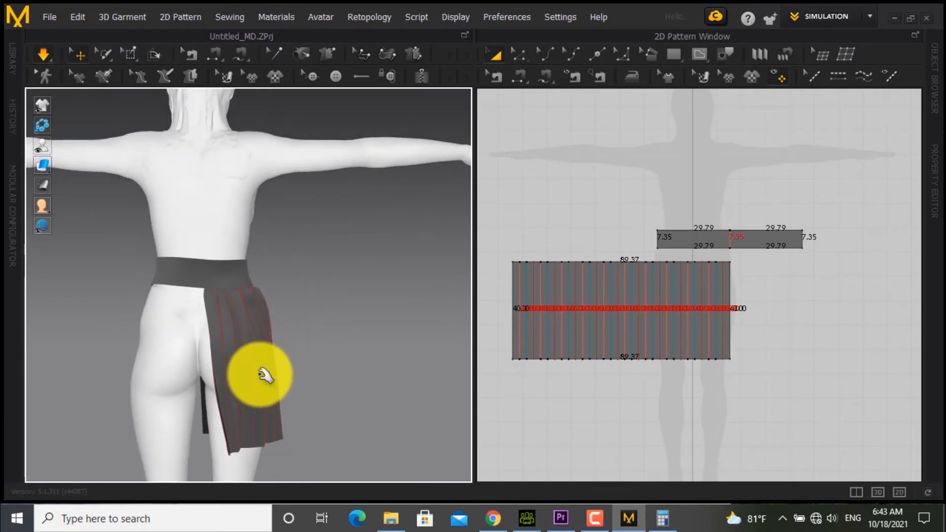
{"action": "left_click", "coordinate": [215, 436]}
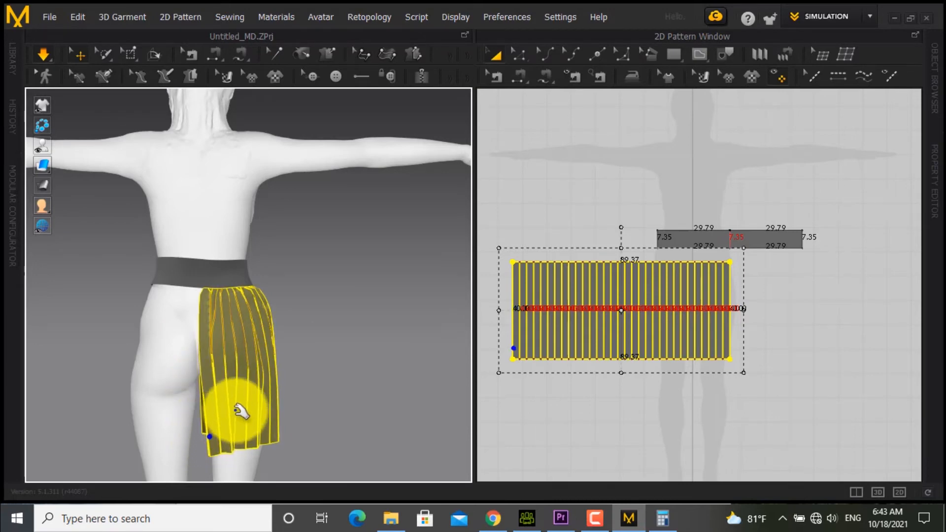
{"action": "right_click_drag", "start_coordinate": [322, 385], "coordinate": [221, 392]}
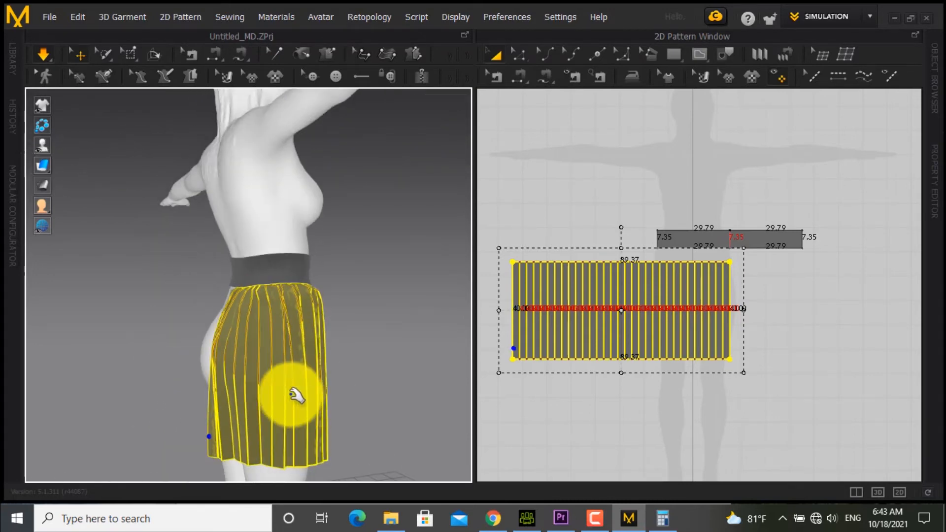
{"action": "right_click_drag", "start_coordinate": [293, 395], "coordinate": [251, 393]}
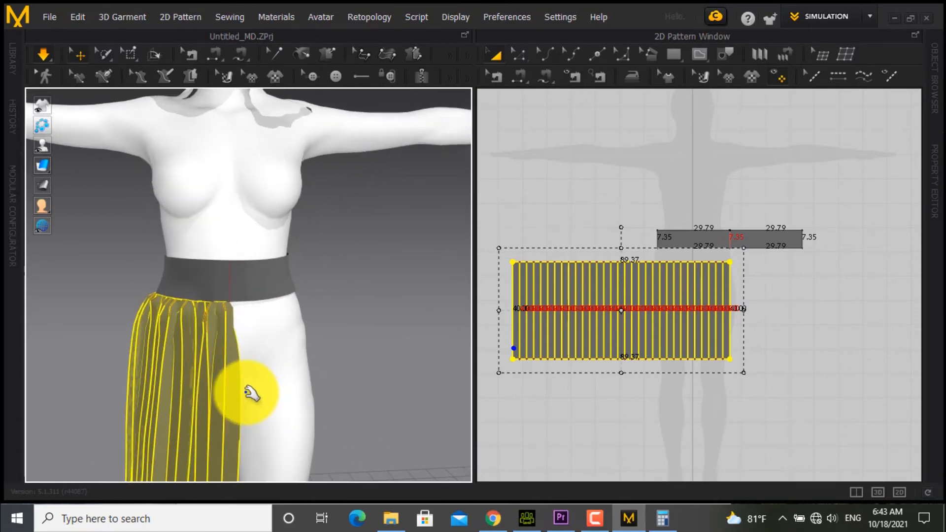
{"action": "scroll", "coordinate": [251, 393], "scroll_direction": "down", "scroll_amount": 5}
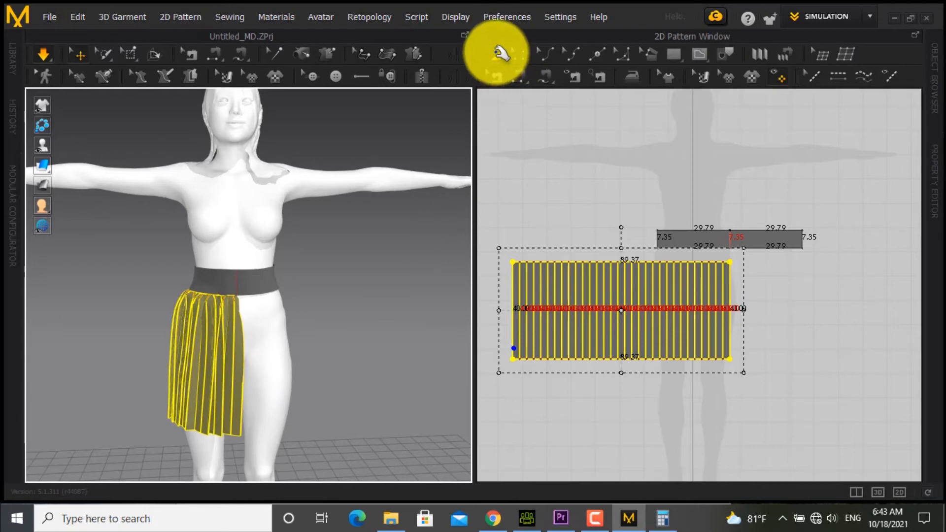
Duplicate the pleated panel with its internal lines and place the copy just right of the original in the 2D layout
{"action": "left_click", "coordinate": [495, 156]}
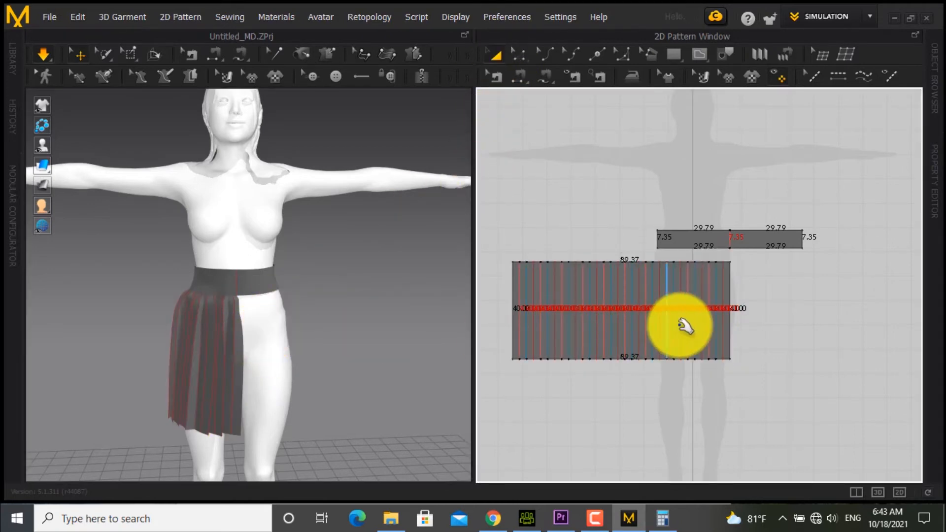
{"action": "left_click", "coordinate": [514, 286]}
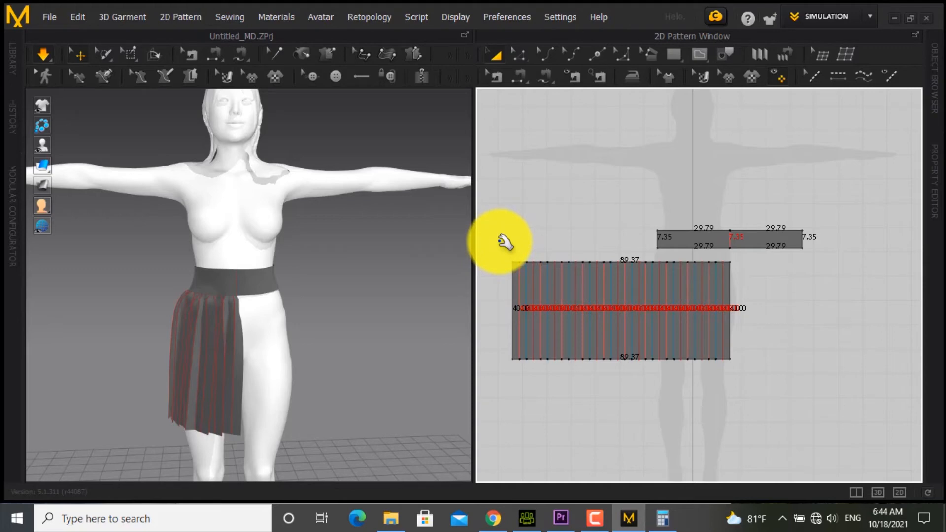
{"action": "left_click", "coordinate": [497, 54]}
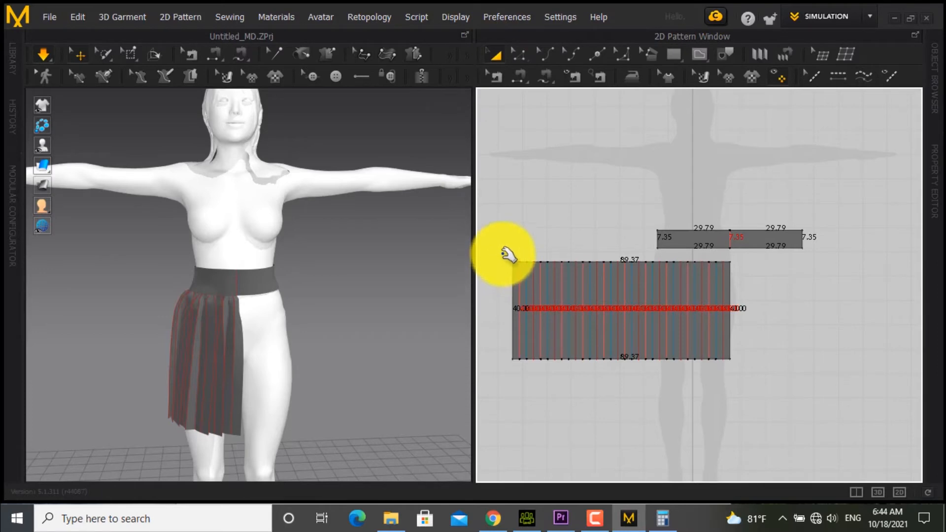
{"action": "left_click_drag", "start_coordinate": [503, 253], "coordinate": [784, 384]}
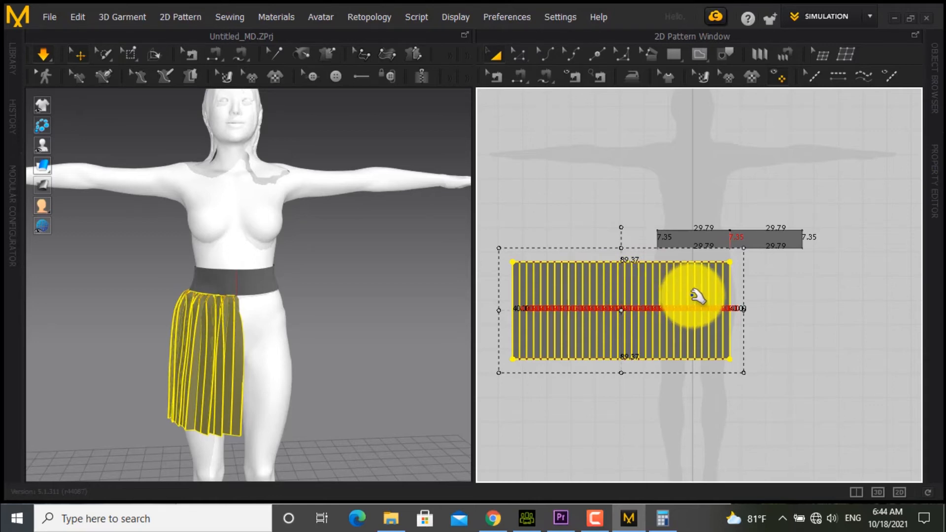
{"action": "left_click_drag", "start_coordinate": [695, 294], "coordinate": [857, 310], "text": "ctrl"}
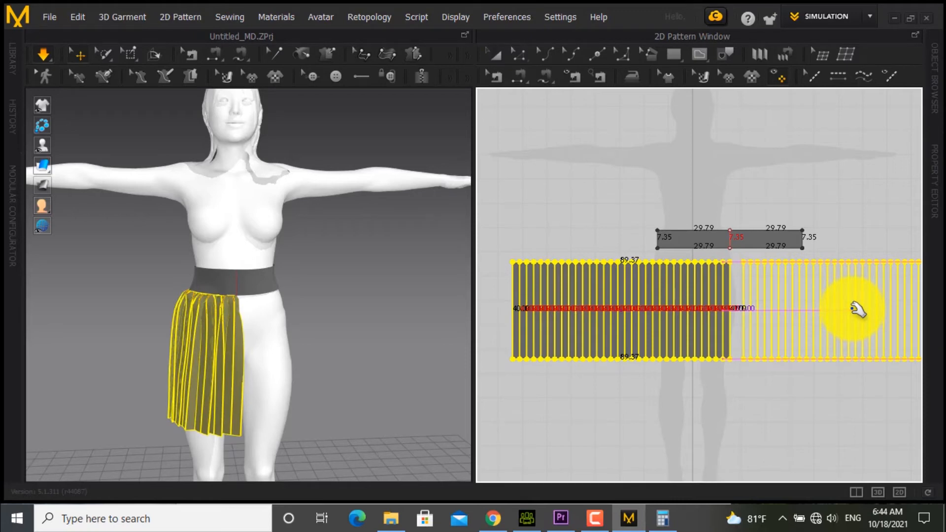
{"action": "left_click_drag", "start_coordinate": [858, 310], "coordinate": [855, 306], "text": "ctrl"}
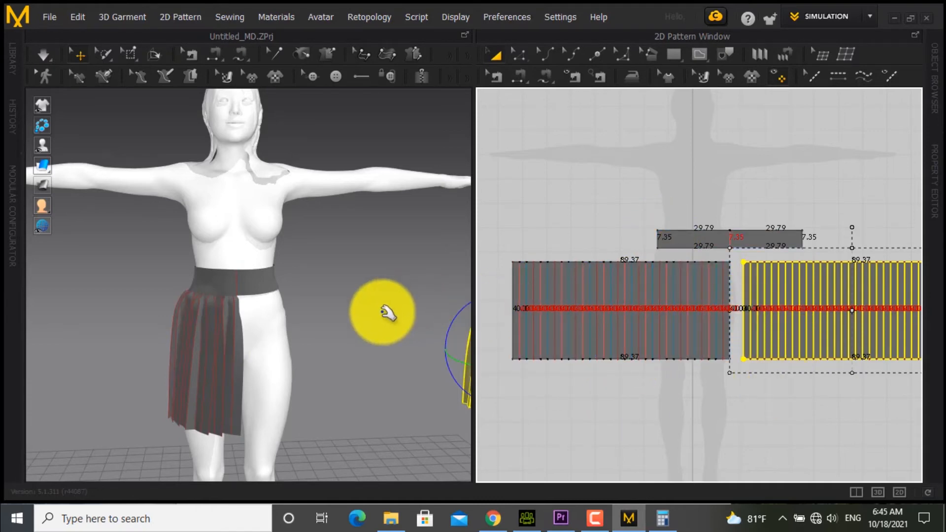
Move the duplicated pleated panel beside the avatar's uncovered hip in 3D and check its placement from the side and front
{"action": "middle_click_drag", "start_coordinate": [389, 312], "coordinate": [285, 287]}
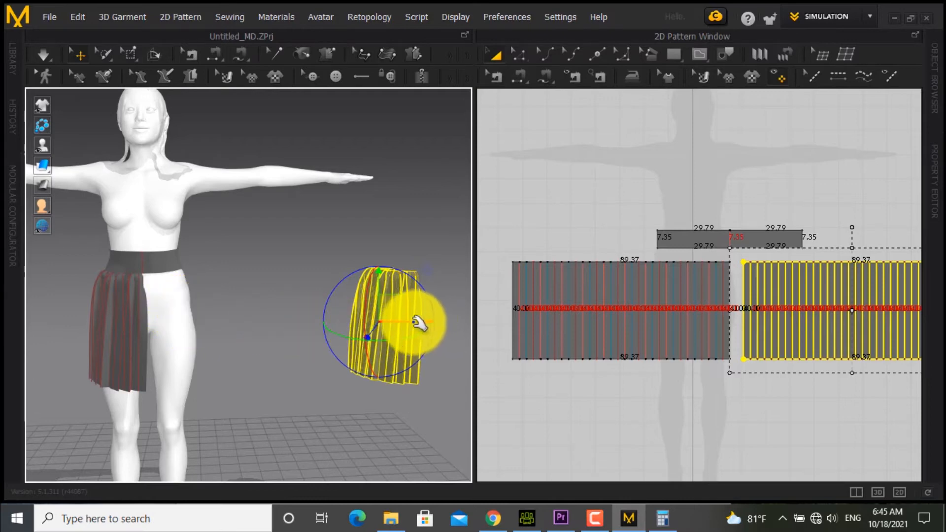
{"action": "left_click_drag", "start_coordinate": [419, 322], "coordinate": [252, 324]}
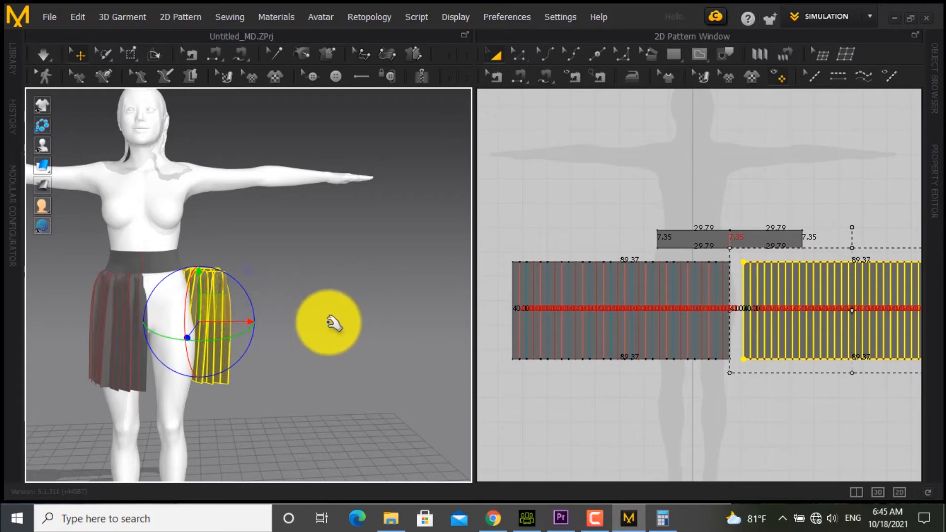
{"action": "right_click_drag", "start_coordinate": [329, 322], "coordinate": [150, 332]}
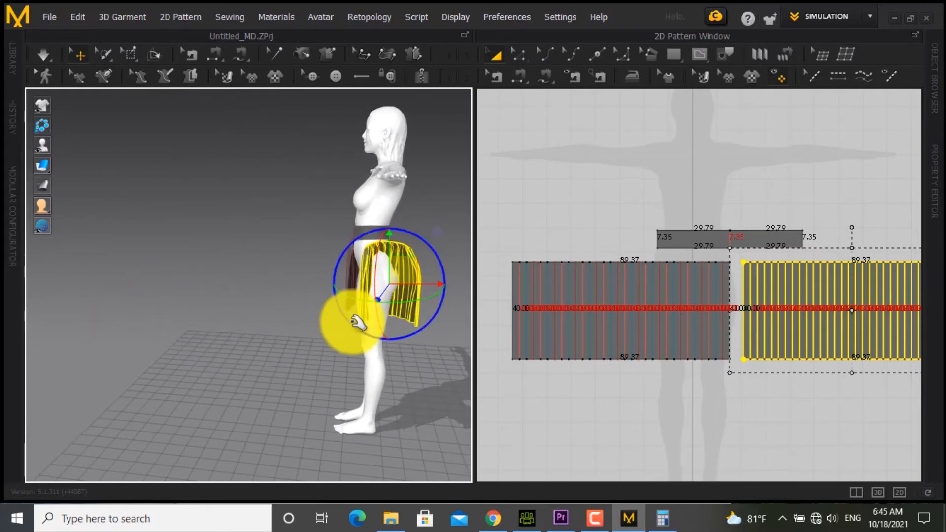
{"action": "right_click_drag", "start_coordinate": [348, 321], "coordinate": [352, 347]}
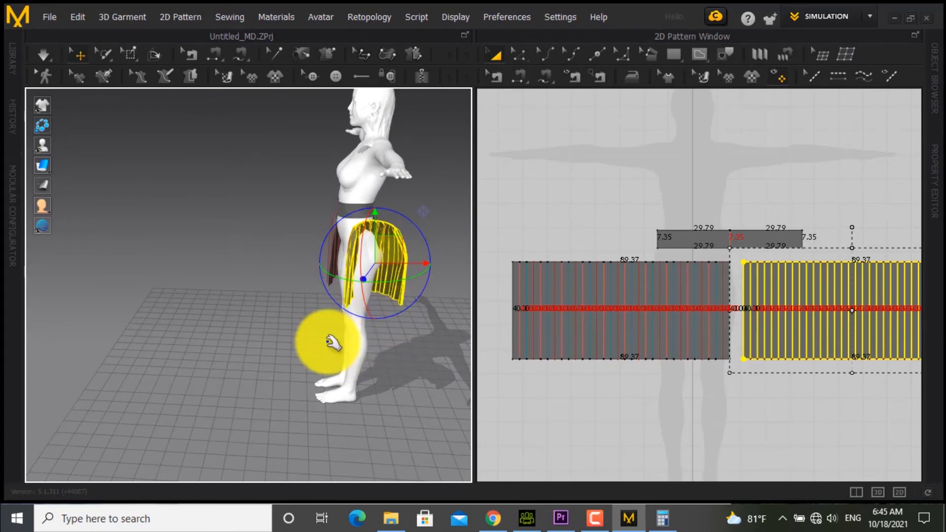
{"action": "right_click_drag", "start_coordinate": [334, 343], "coordinate": [313, 368]}
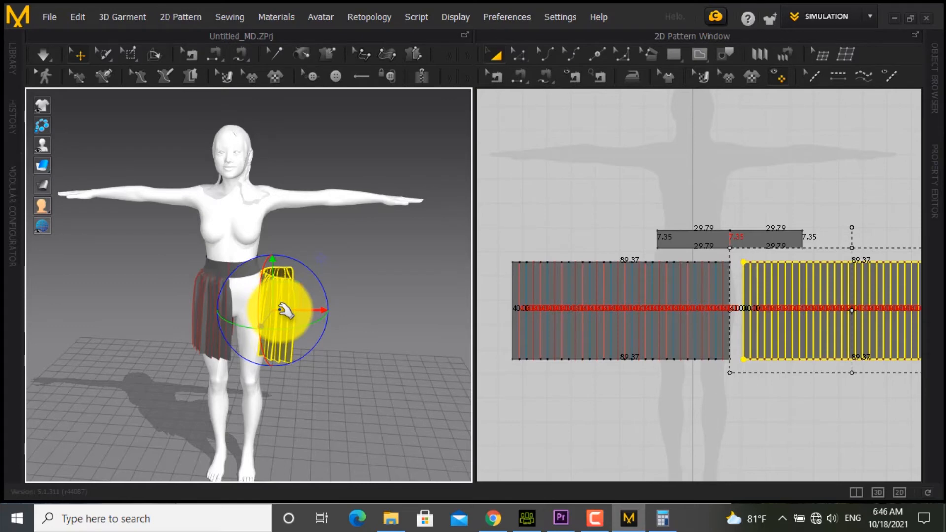
{"action": "right_click_drag", "start_coordinate": [371, 320], "coordinate": [236, 313]}
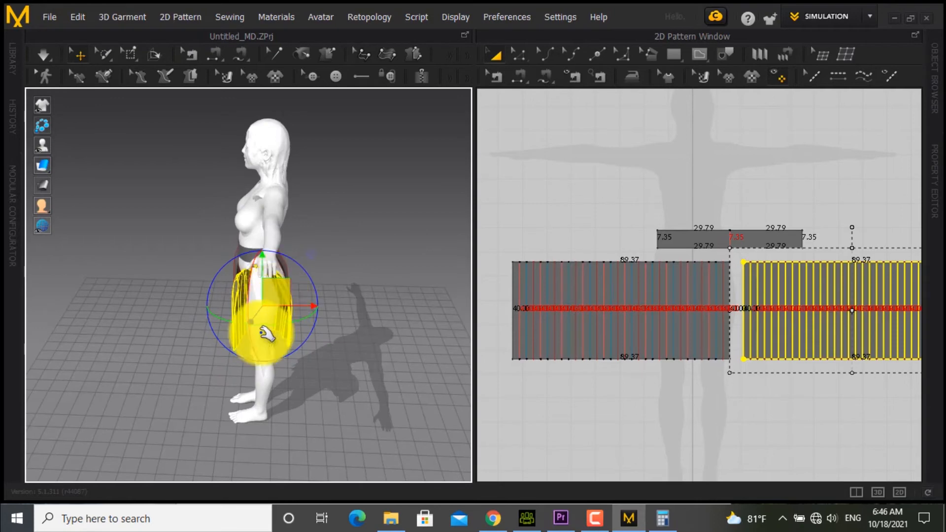
{"action": "right_click_drag", "start_coordinate": [186, 383], "coordinate": [318, 356]}
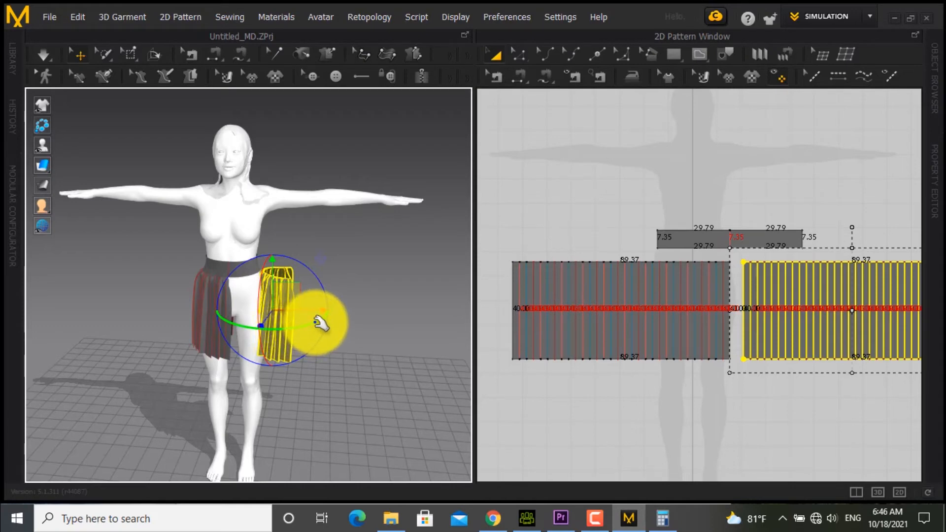
Flip the duplicated pleated panel horizontally in 3D so it curves around the avatar's hip
{"action": "right_click", "coordinate": [285, 318]}
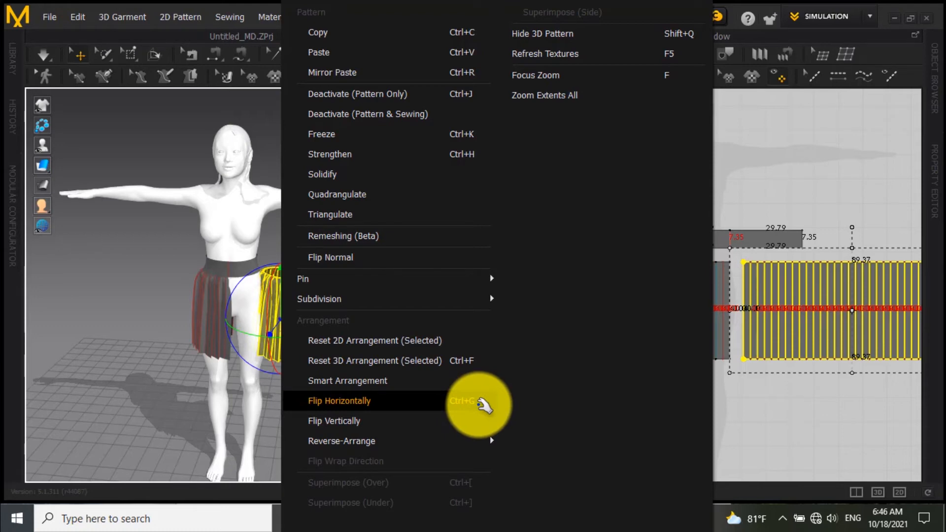
{"action": "left_click", "coordinate": [482, 405]}
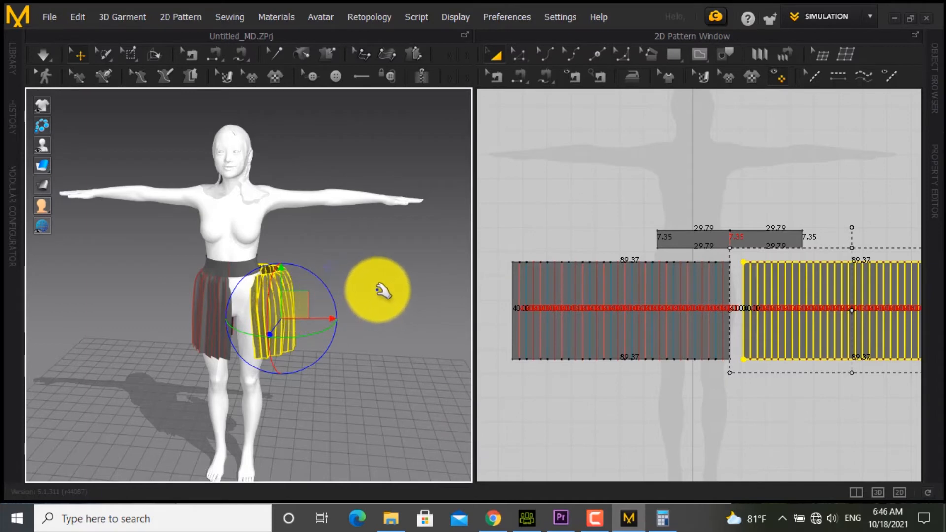
{"action": "left_click", "coordinate": [355, 302]}
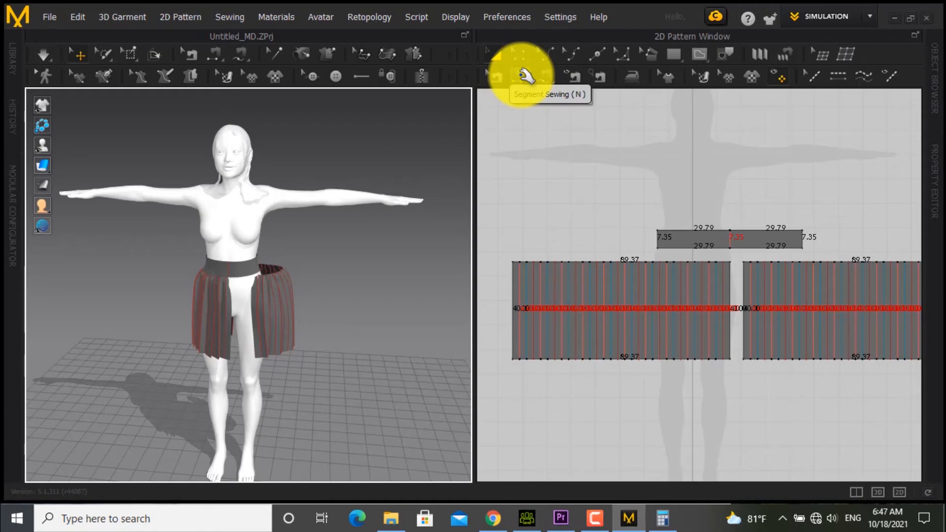
Segment-sew the duplicated panel's upper edge to the lower edge of the waistband's right half in the 2D layout, and simulate
{"action": "left_click", "coordinate": [526, 75]}
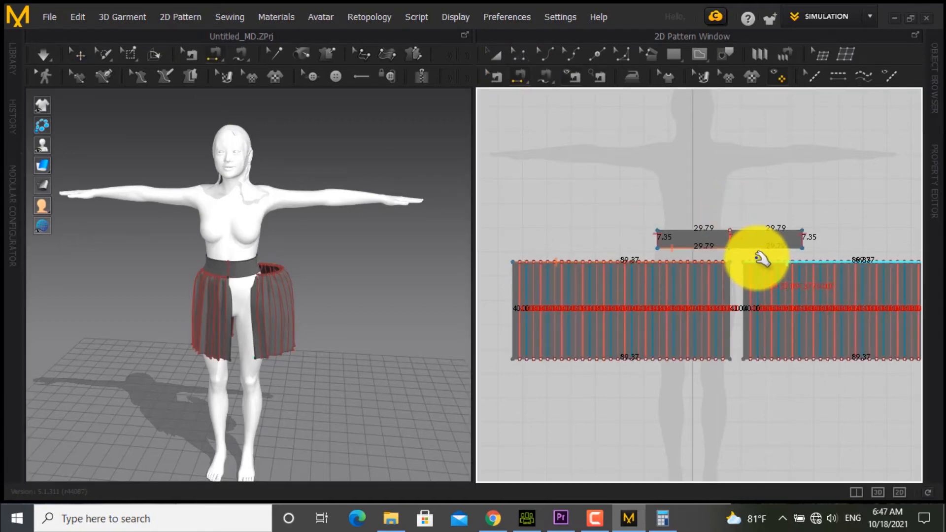
{"action": "left_click", "coordinate": [758, 259]}
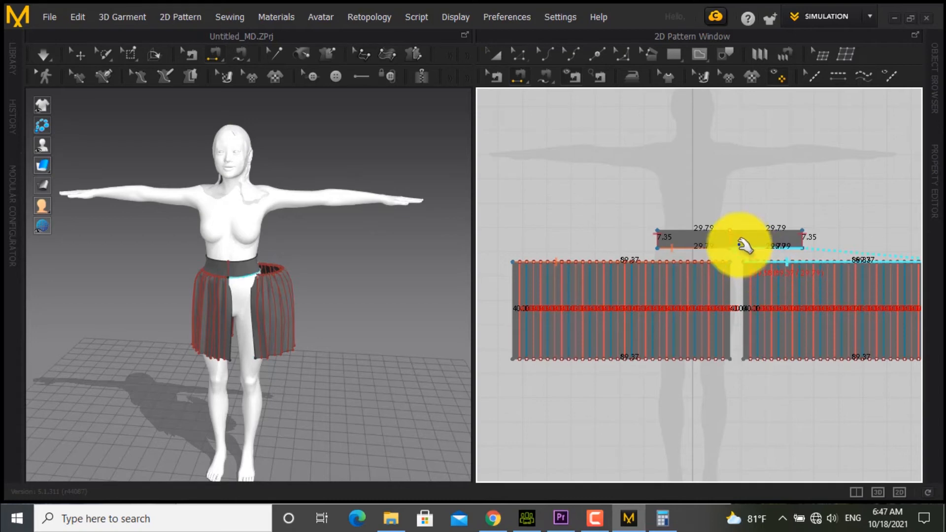
{"action": "left_click", "coordinate": [742, 245]}
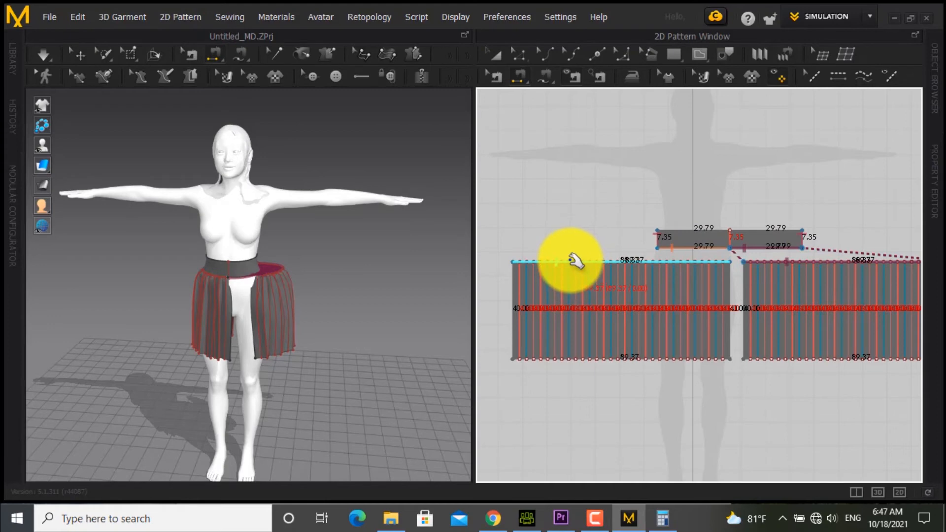
{"action": "left_click", "coordinate": [571, 261]}
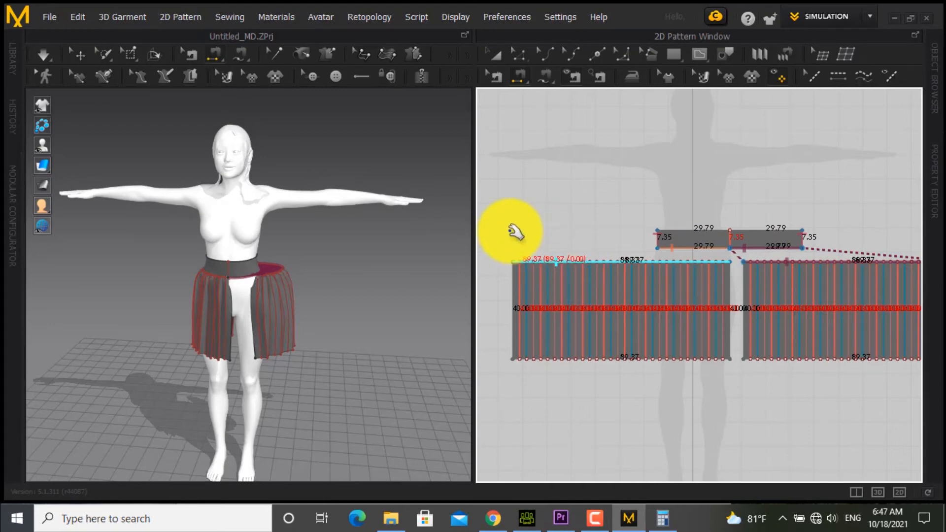
{"action": "key", "text": "space"}
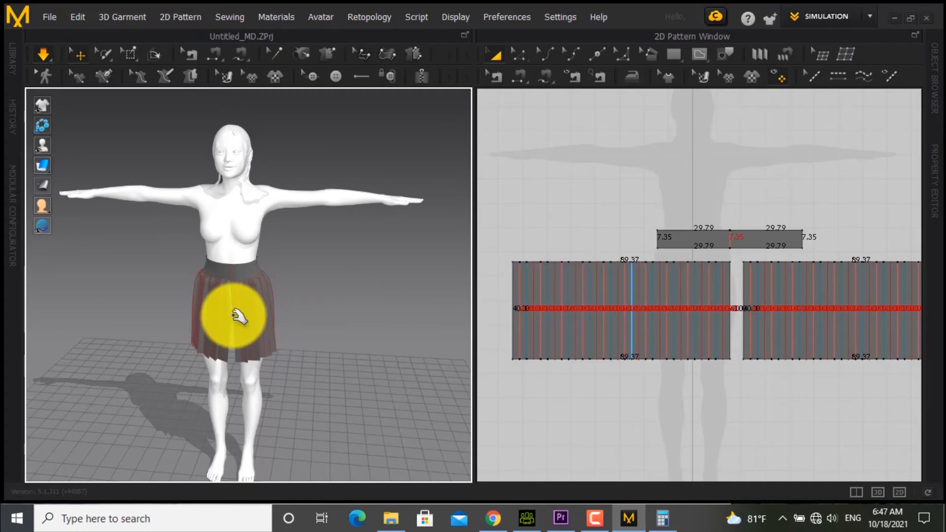
{"action": "right_click_drag", "start_coordinate": [186, 334], "coordinate": [116, 340]}
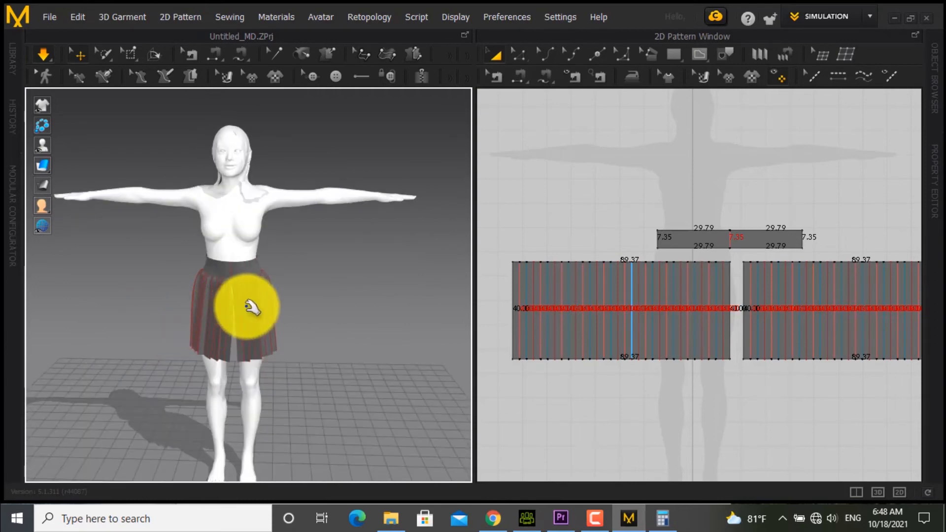
Segment-sew the two pleated panels together along their facing inner side edges and their outermost side edges
{"action": "left_click", "coordinate": [526, 75]}
{"action": "scroll", "coordinate": [685, 281], "scroll_direction": "down", "scroll_amount": 1}
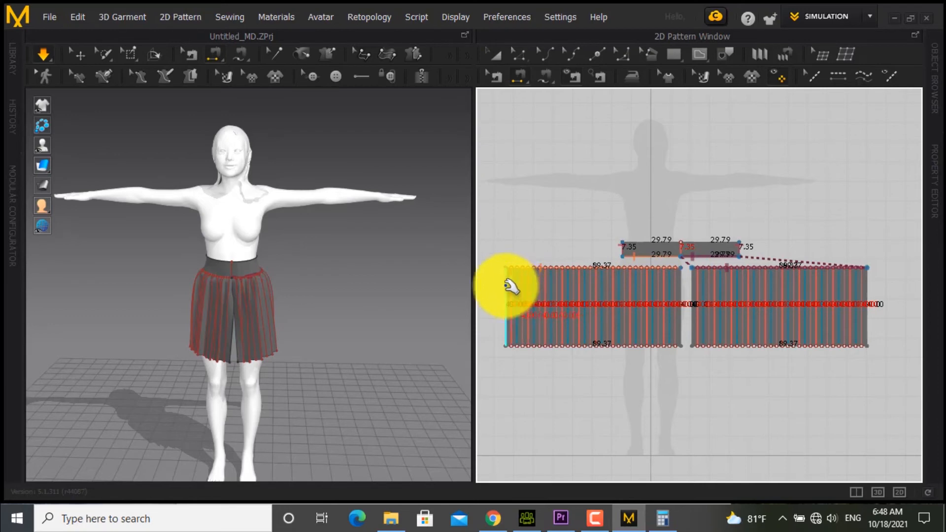
{"action": "left_click", "coordinate": [507, 284]}
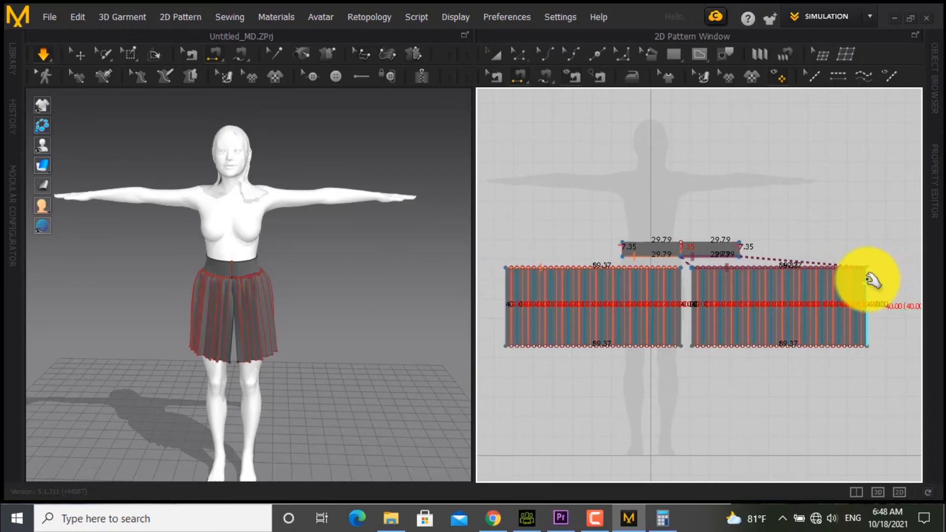
{"action": "left_click", "coordinate": [866, 282]}
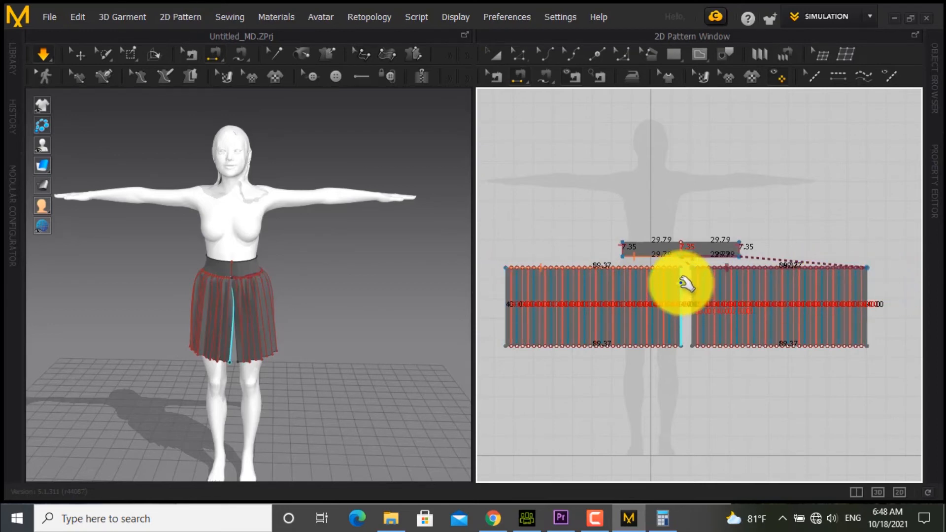
{"action": "left_click", "coordinate": [683, 282]}
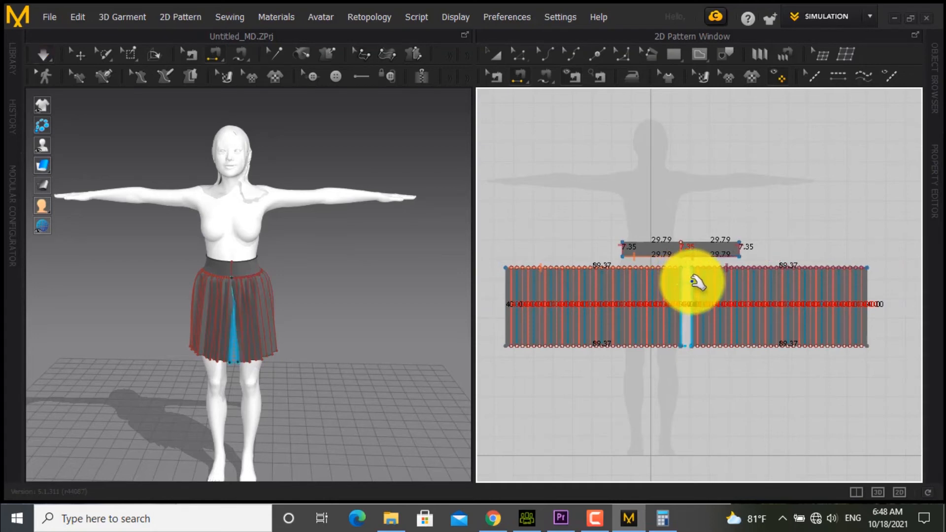
{"action": "left_click", "coordinate": [693, 283]}
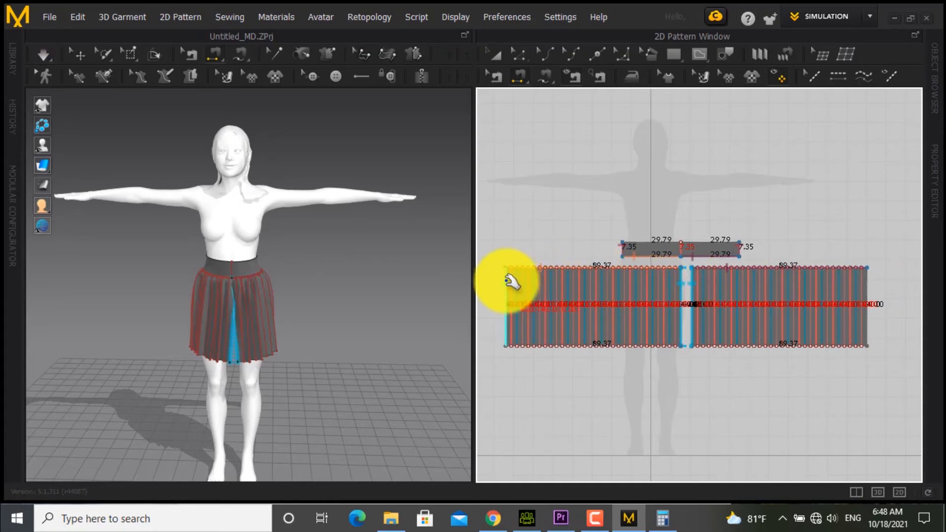
{"action": "left_click", "coordinate": [510, 281]}
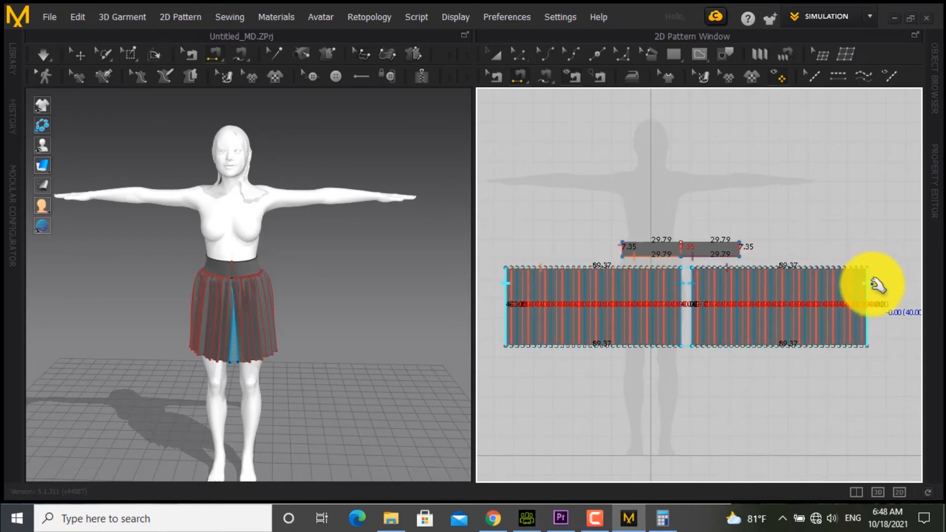
{"action": "left_click", "coordinate": [871, 283]}
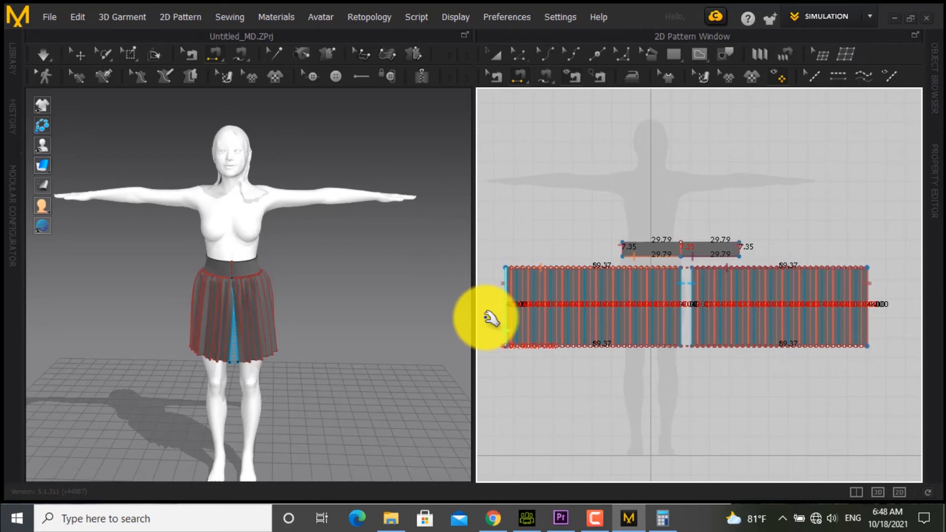
Simulate the closed skirt and check the drape of its pleats from several angles and up close
{"action": "key", "text": "space"}
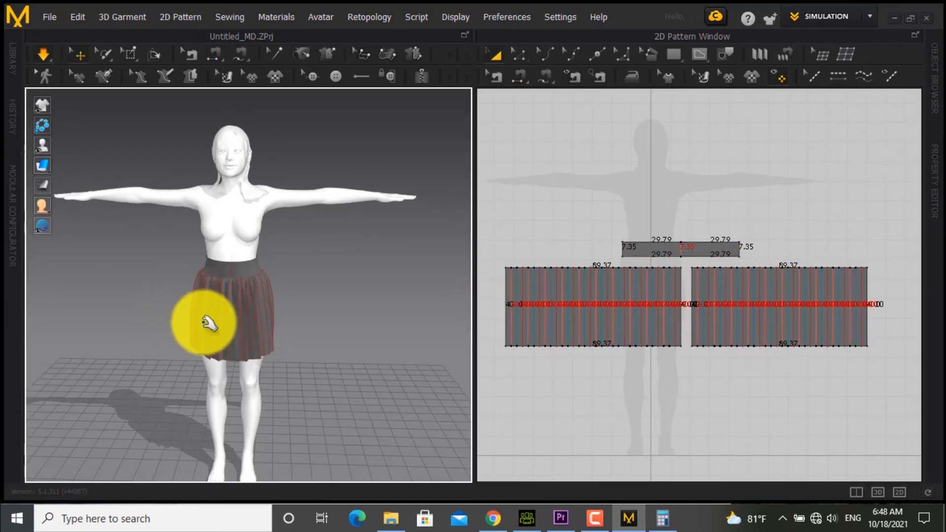
{"action": "right_click_drag", "start_coordinate": [208, 323], "coordinate": [268, 302]}
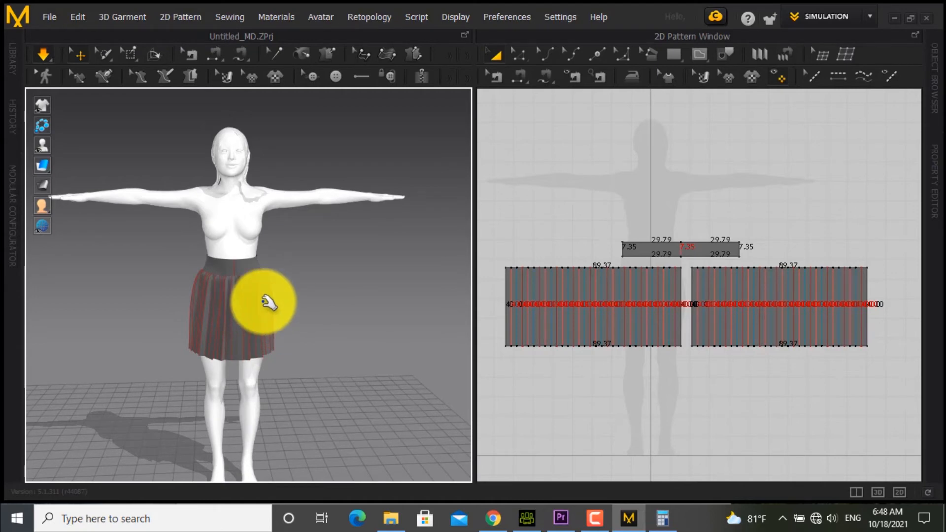
{"action": "scroll", "coordinate": [262, 305], "scroll_direction": "down", "scroll_amount": 2}
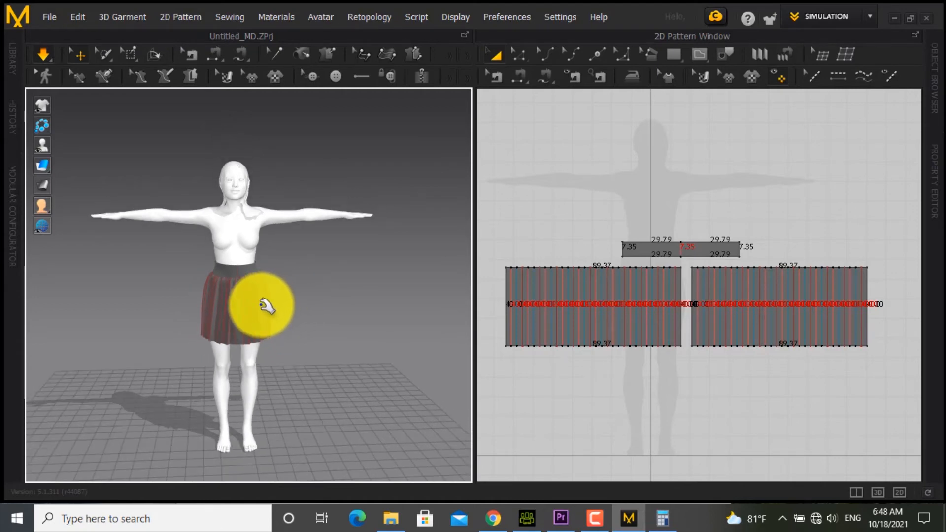
{"action": "scroll", "coordinate": [266, 306], "scroll_direction": "up", "scroll_amount": 4}
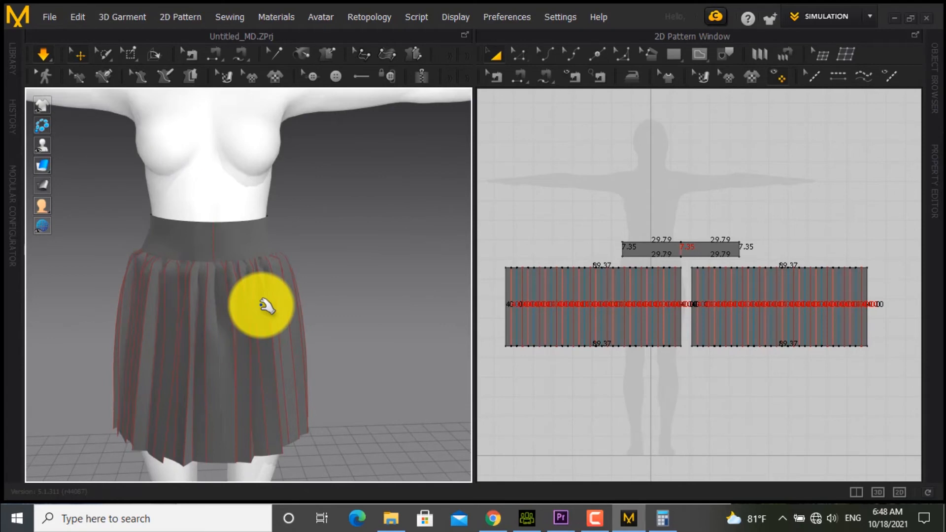
{"action": "scroll", "coordinate": [261, 305], "scroll_direction": "down", "scroll_amount": 1}
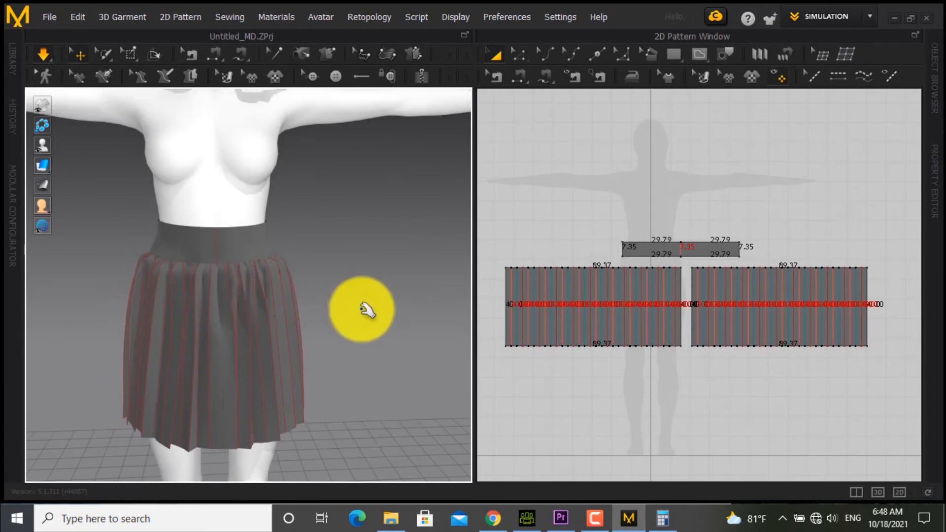
Add a second fabric to the project and set the color of FABRIC 1 to Red 3
{"action": "left_click", "coordinate": [936, 98]}
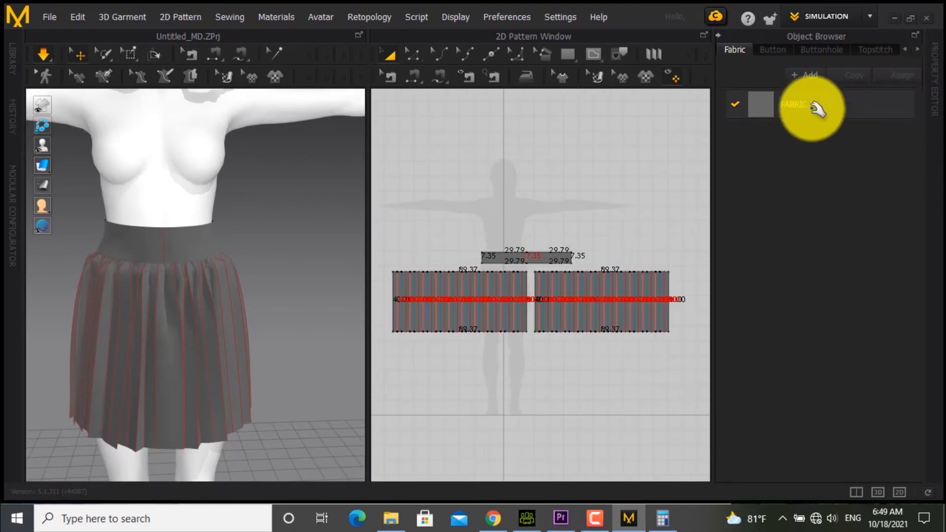
{"action": "left_click", "coordinate": [815, 108]}
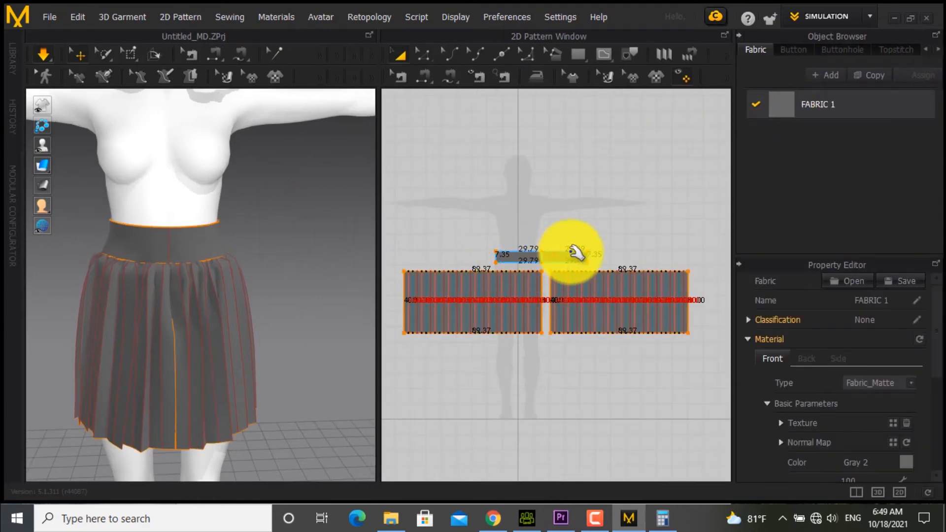
{"action": "left_click", "coordinate": [562, 257]}
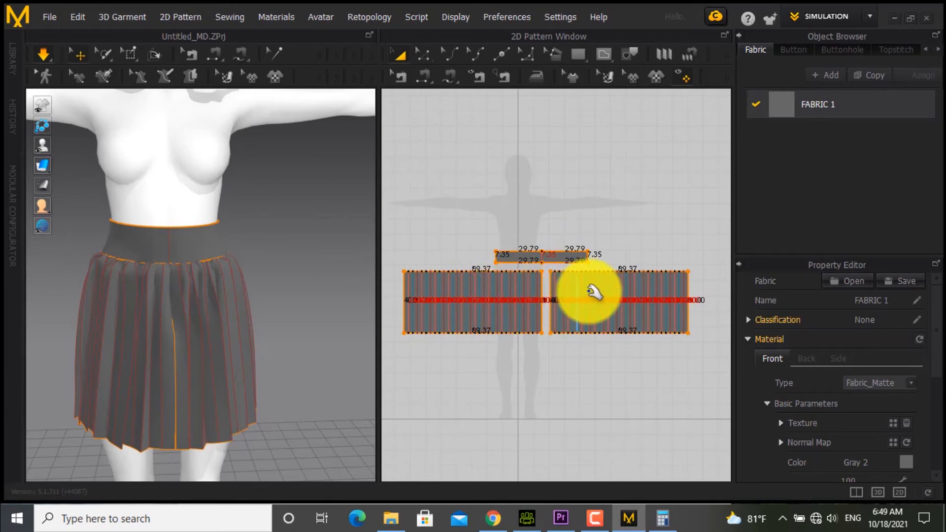
{"action": "left_click", "coordinate": [833, 74]}
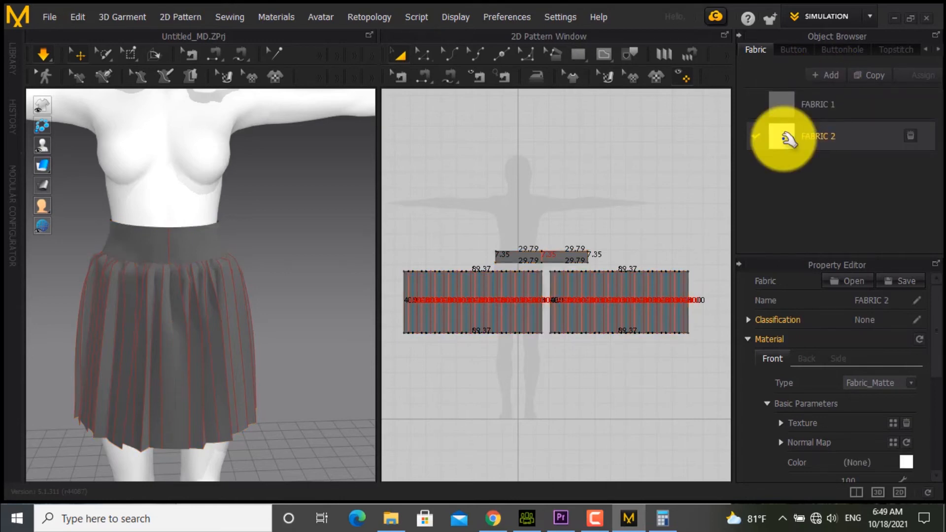
{"action": "left_click", "coordinate": [792, 103]}
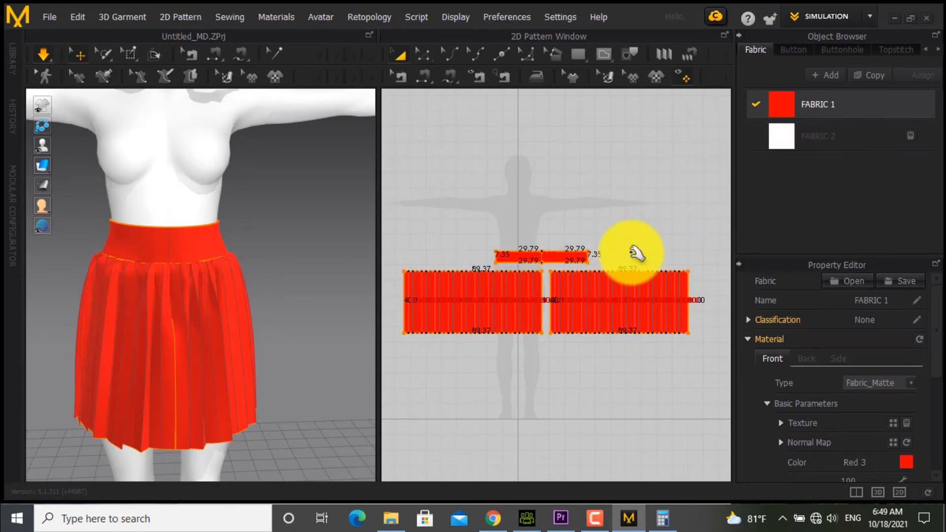
Apply the white FABRIC 2 to both pleated panels, leaving FABRIC 1 on the waistband
{"action": "left_click_drag", "start_coordinate": [786, 133], "coordinate": [492, 302]}
{"action": "left_click_drag", "start_coordinate": [810, 138], "coordinate": [663, 287]}
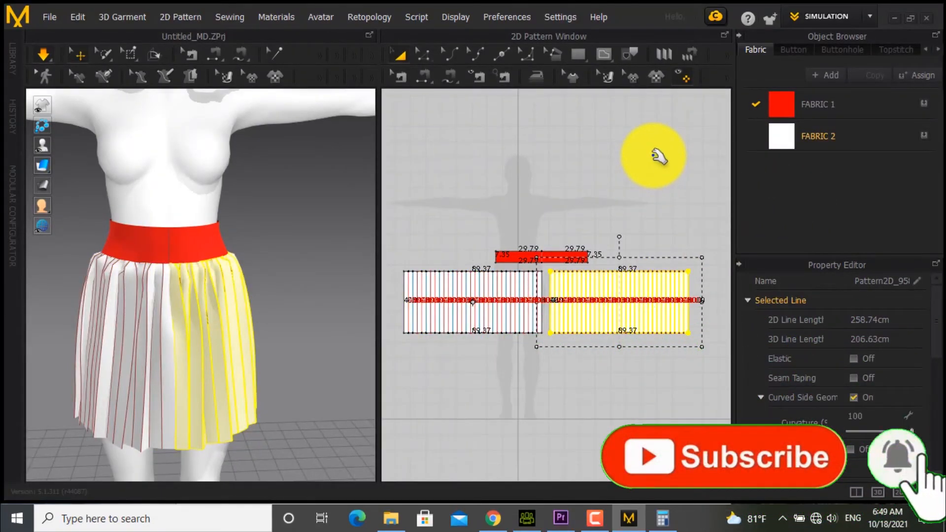
{"action": "left_click", "coordinate": [658, 157]}
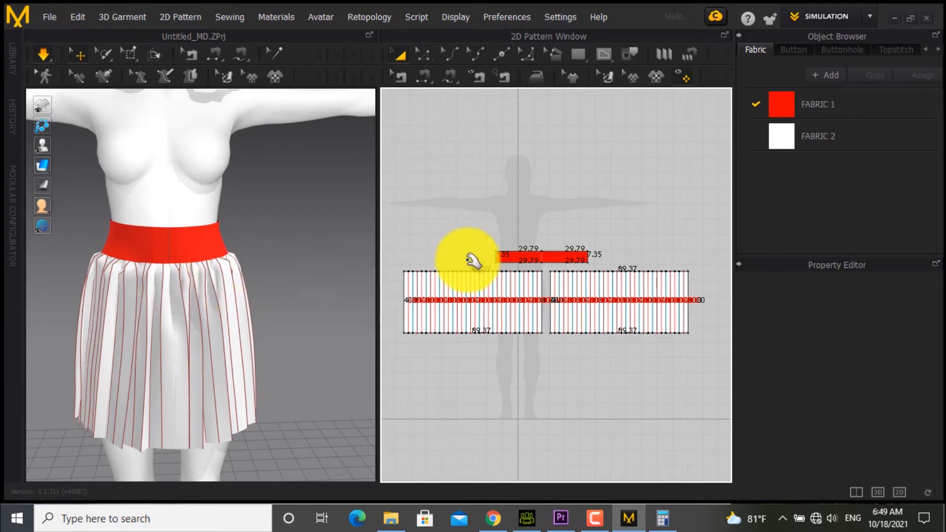
Compare the Silk_Taffeta and Trim_Hardware physical presets on FABRIC 2 and settle on the Wool_Coatweight preset for the pleated panels
{"action": "left_click", "coordinate": [813, 139]}
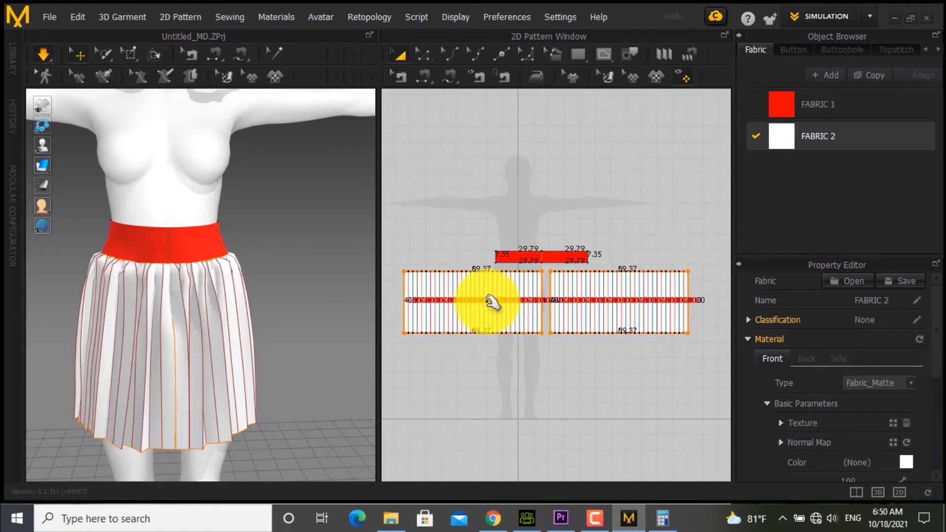
{"action": "left_click", "coordinate": [612, 281]}
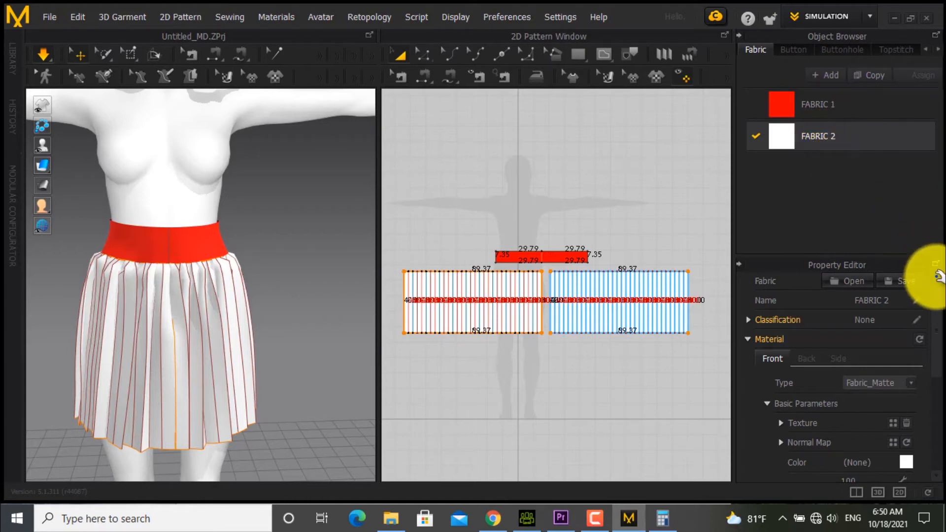
{"action": "left_click_drag", "start_coordinate": [938, 308], "coordinate": [925, 397]}
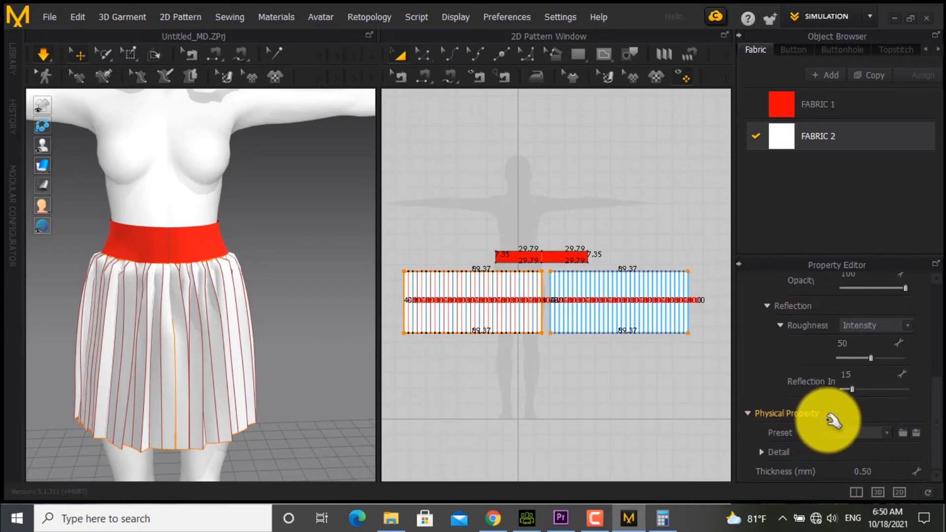
{"action": "left_click", "coordinate": [893, 435]}
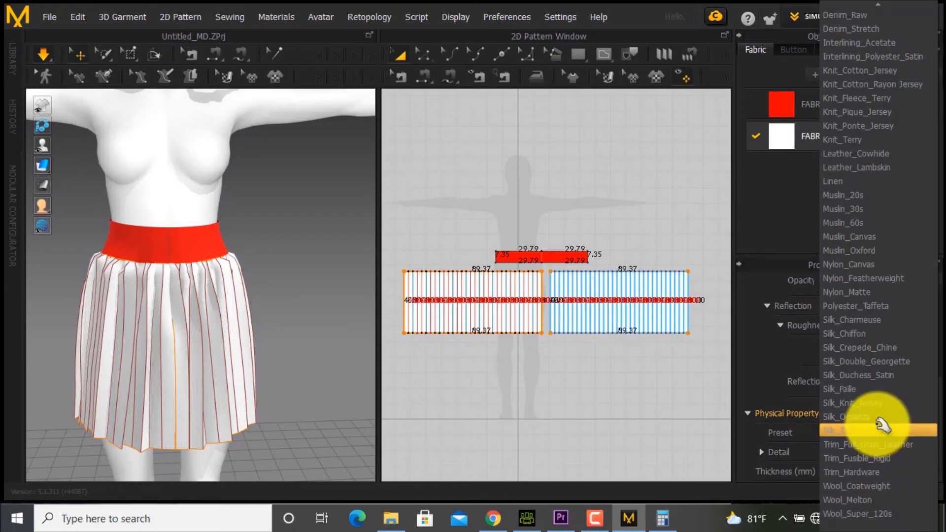
{"action": "left_click", "coordinate": [878, 430]}
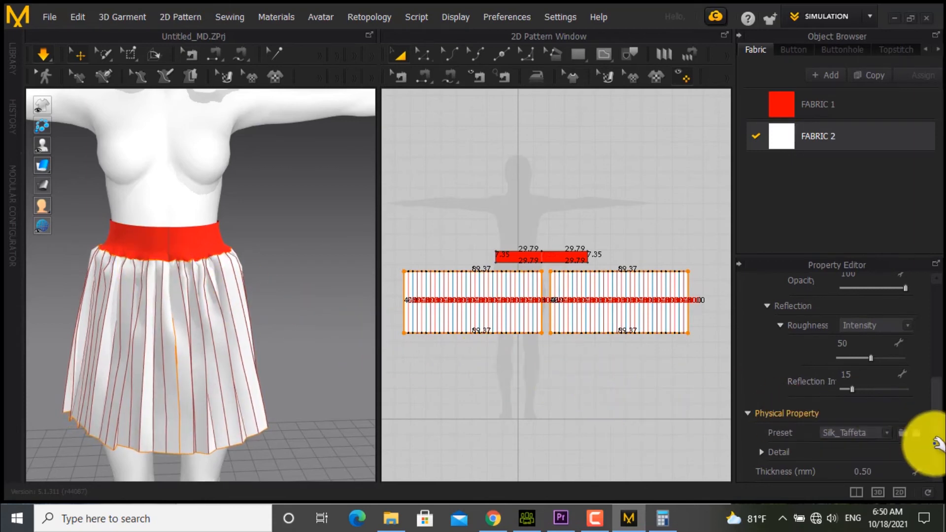
{"action": "left_click", "coordinate": [889, 433]}
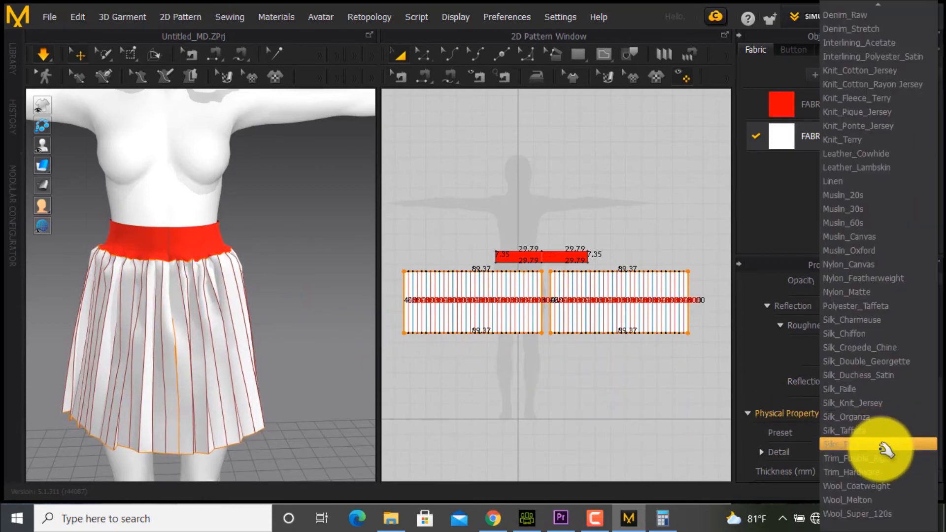
{"action": "left_click", "coordinate": [881, 471]}
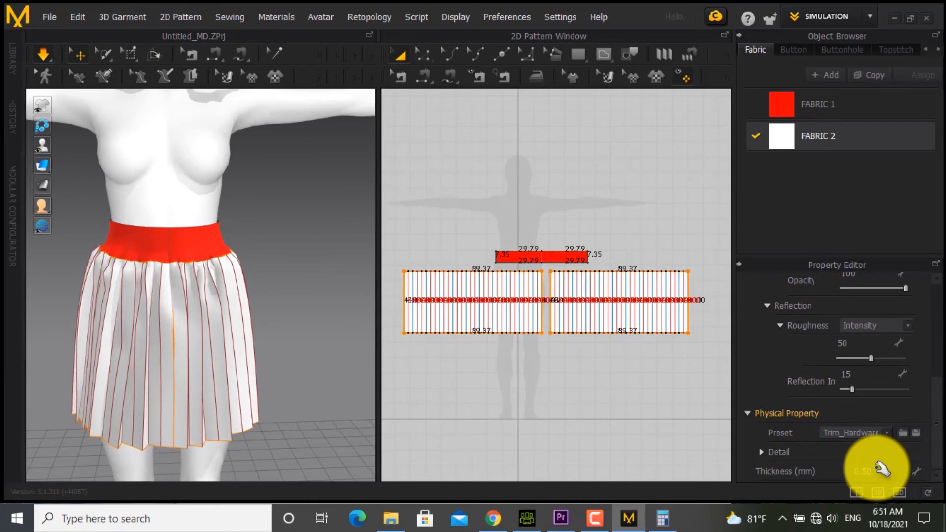
{"action": "left_click", "coordinate": [889, 432]}
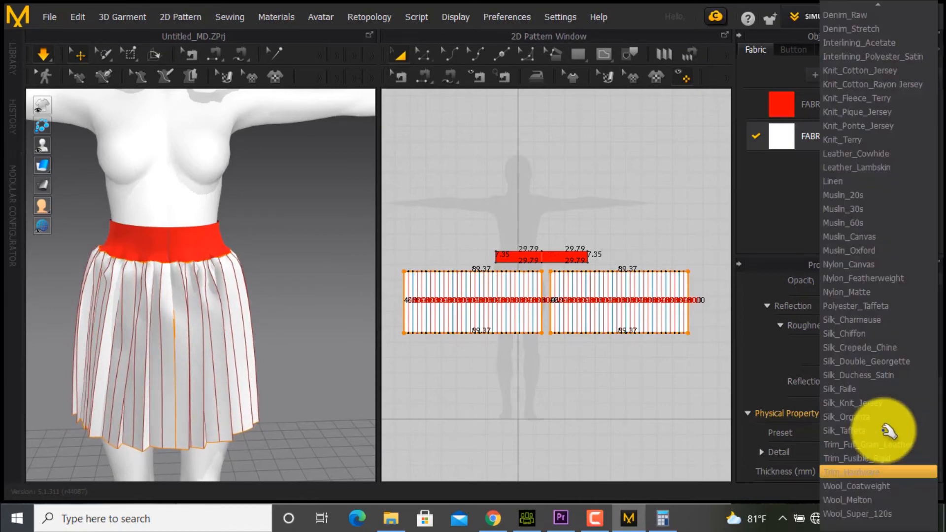
{"action": "left_click", "coordinate": [879, 480]}
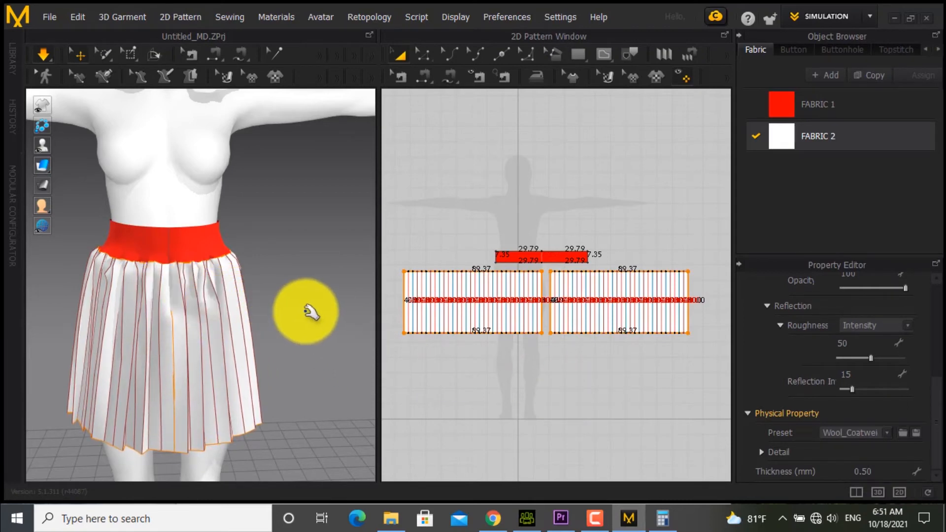
{"action": "scroll", "coordinate": [266, 313], "scroll_direction": "down", "scroll_amount": 5}
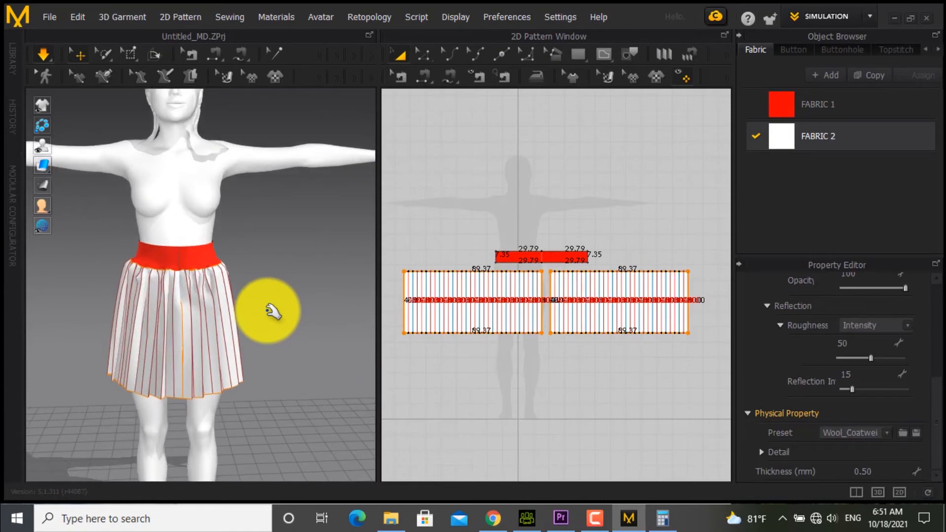
{"action": "scroll", "coordinate": [272, 312], "scroll_direction": "up", "scroll_amount": 1}
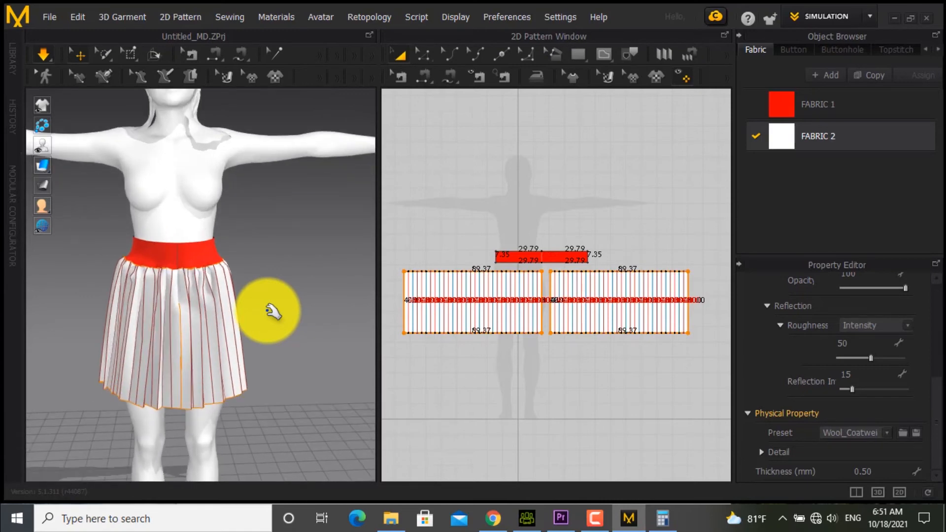
Export the waistband and both pleated panels as the OBJ file "tiab hmoob" on the Desktop, at cm (DAZ Studio) scale
{"action": "left_click", "coordinate": [738, 35]}
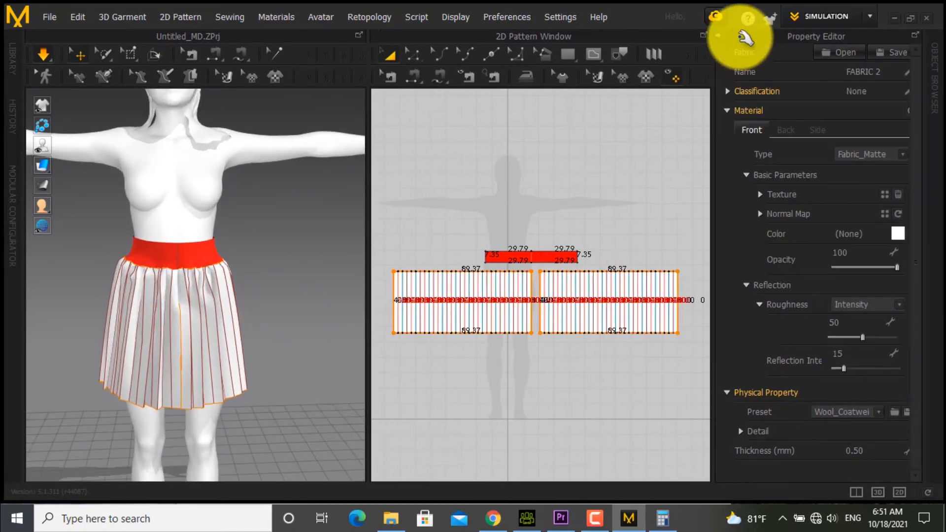
{"action": "left_click", "coordinate": [722, 35]}
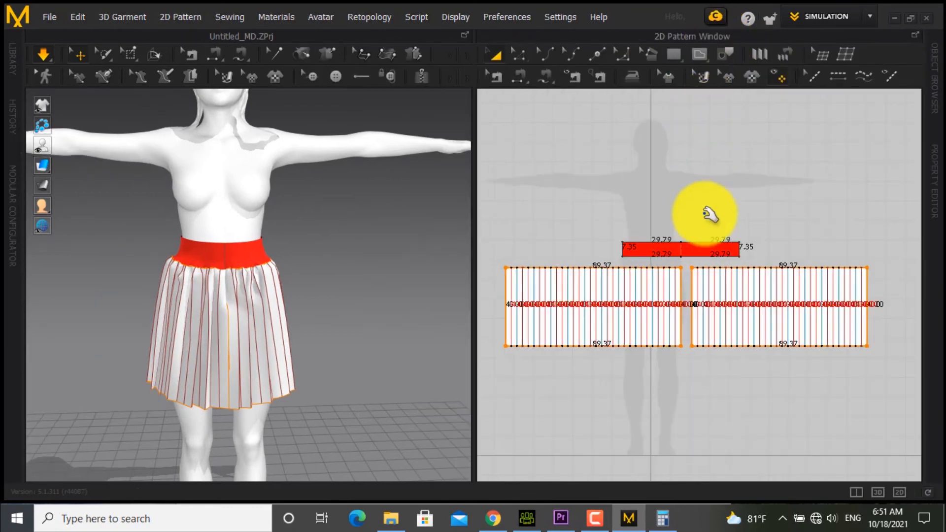
{"action": "scroll", "coordinate": [709, 215], "scroll_direction": "down", "scroll_amount": 5}
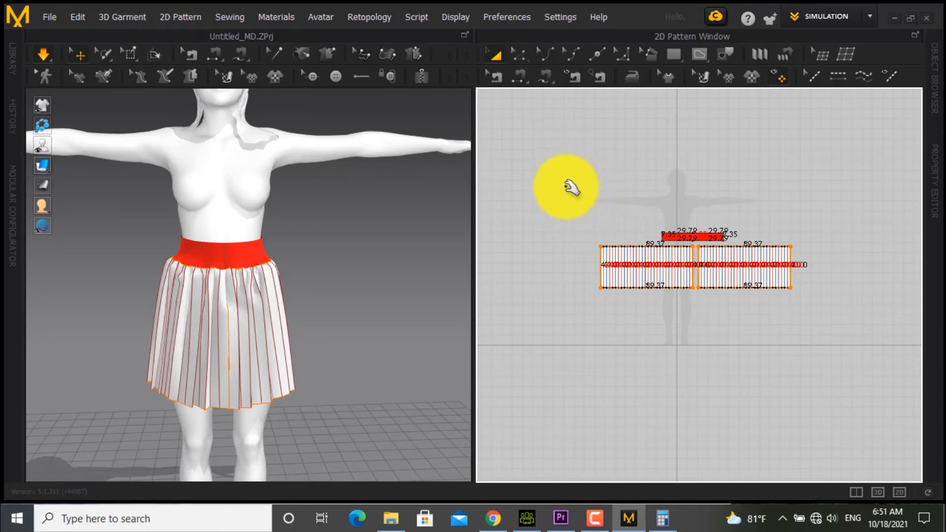
{"action": "left_click_drag", "start_coordinate": [566, 187], "coordinate": [859, 317]}
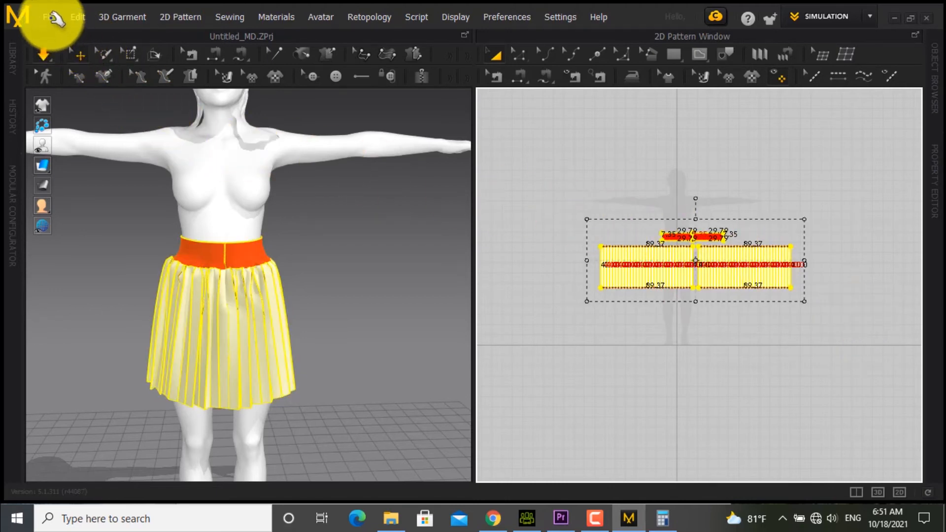
{"action": "left_click", "coordinate": [49, 17]}
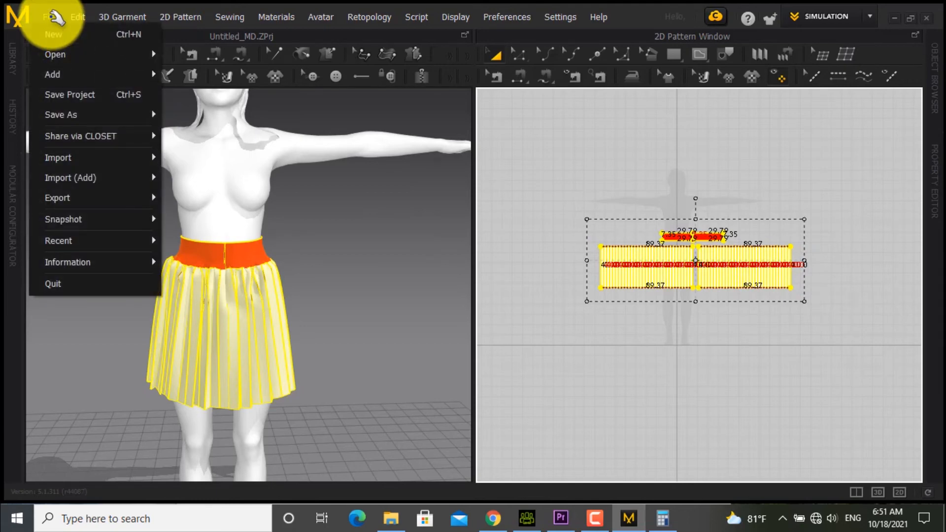
{"action": "mouse_move", "coordinate": [94, 197]}
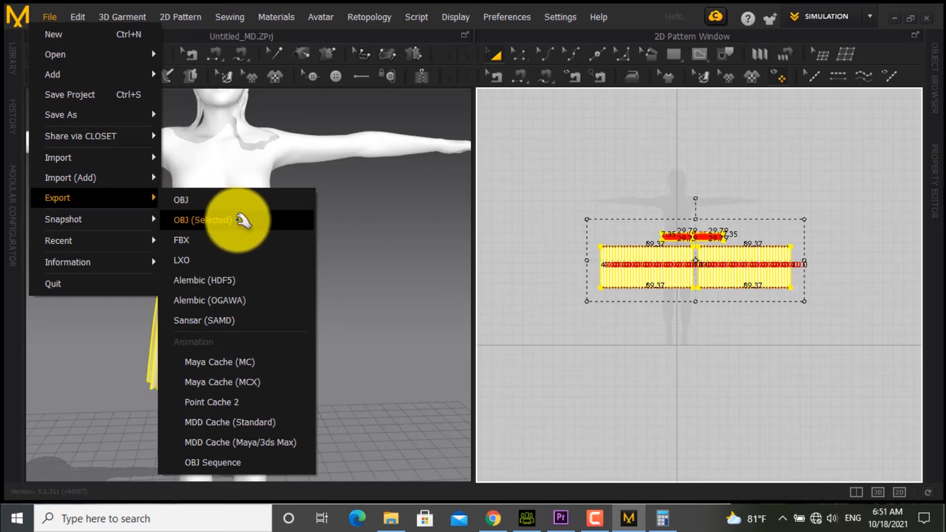
{"action": "left_click", "coordinate": [245, 219]}
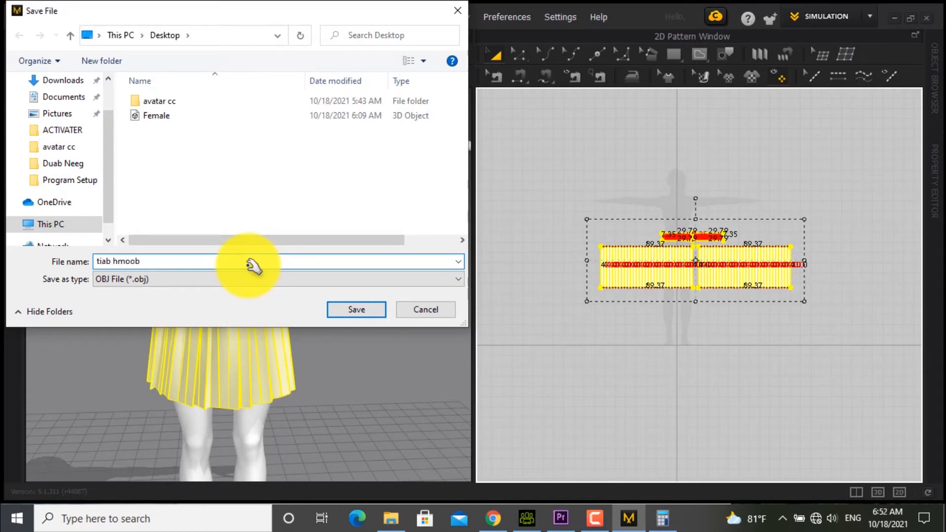
{"action": "left_click", "coordinate": [351, 310]}
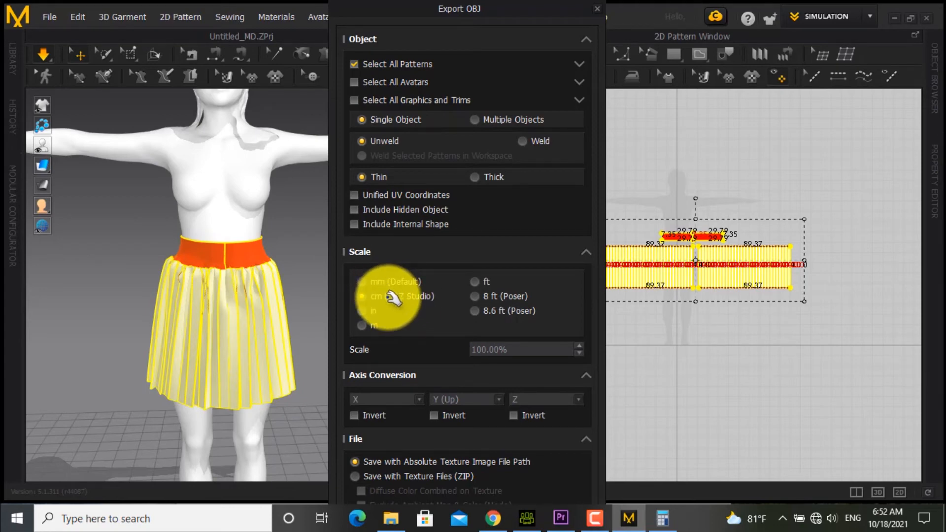
{"action": "left_click", "coordinate": [507, 439]}
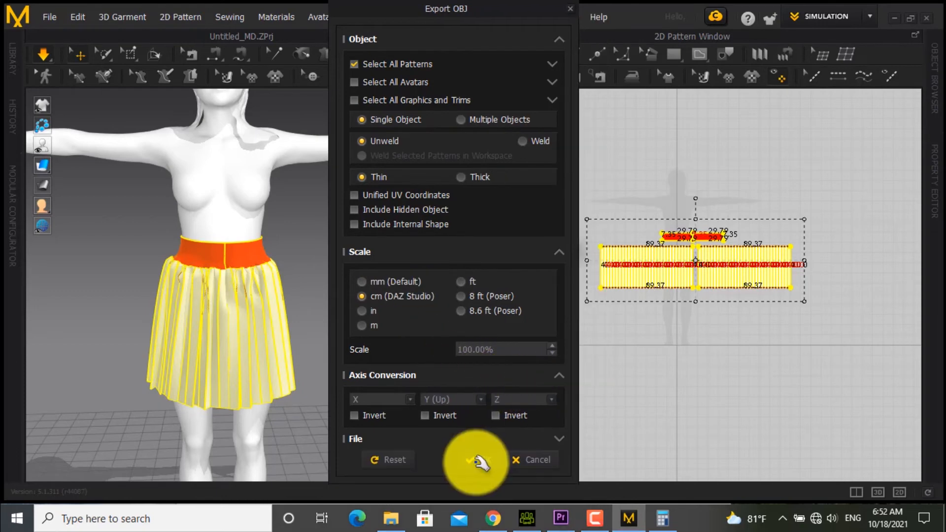
{"action": "left_click", "coordinate": [479, 460]}
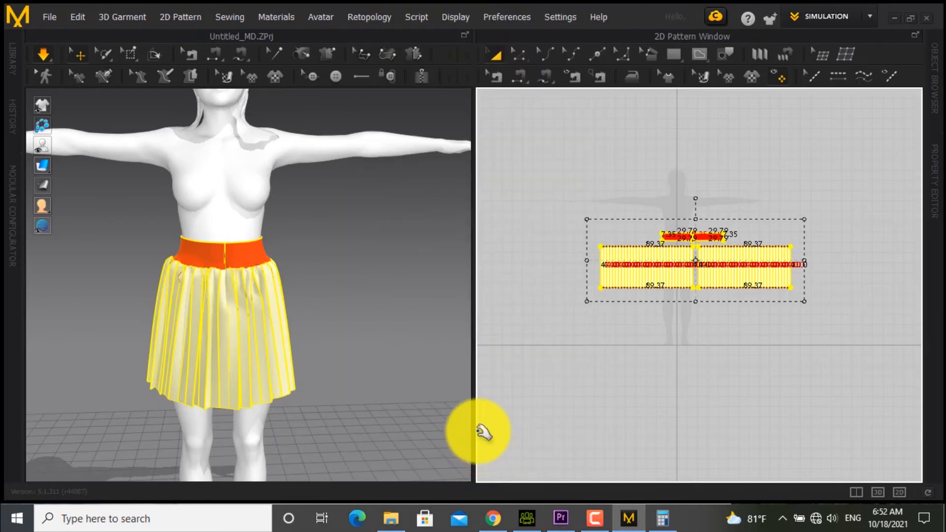
Move the tiab hmoob MTL file beside Female on the desktop and import the tiab hmoob OBJ into Character Creator as an accessory
{"action": "left_click", "coordinate": [894, 18]}
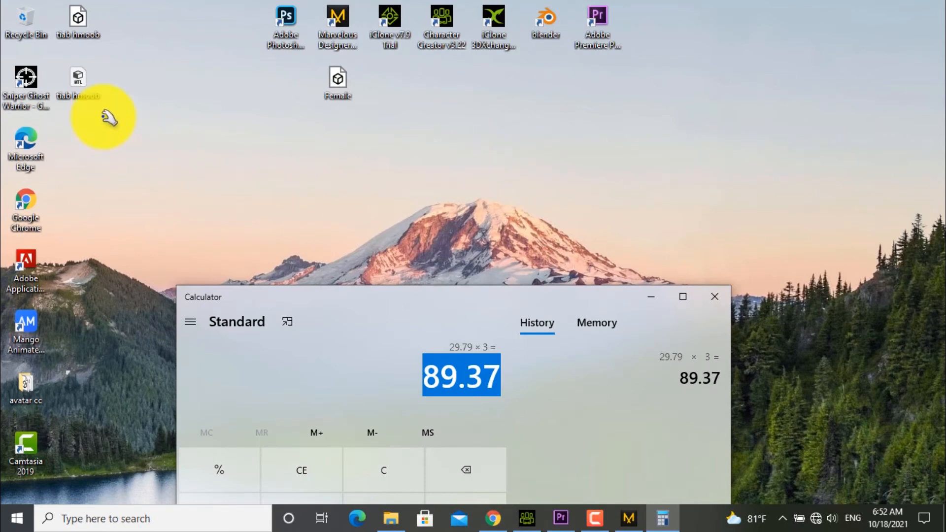
{"action": "left_click_drag", "start_coordinate": [78, 79], "coordinate": [395, 88]}
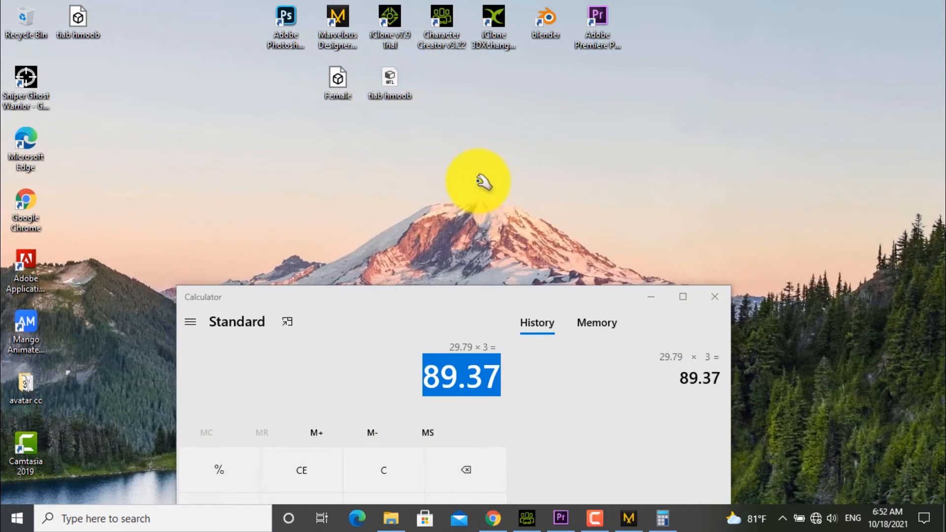
{"action": "left_click", "coordinate": [528, 517]}
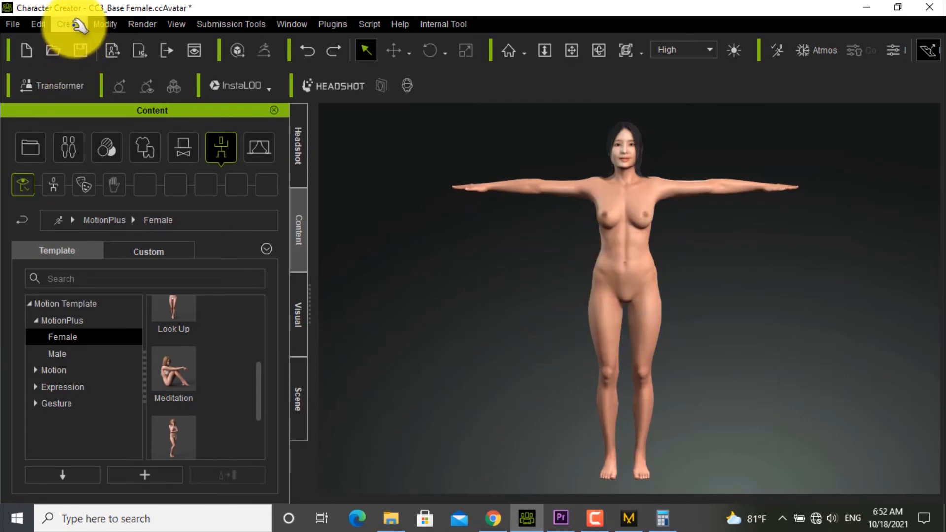
{"action": "left_click", "coordinate": [73, 24]}
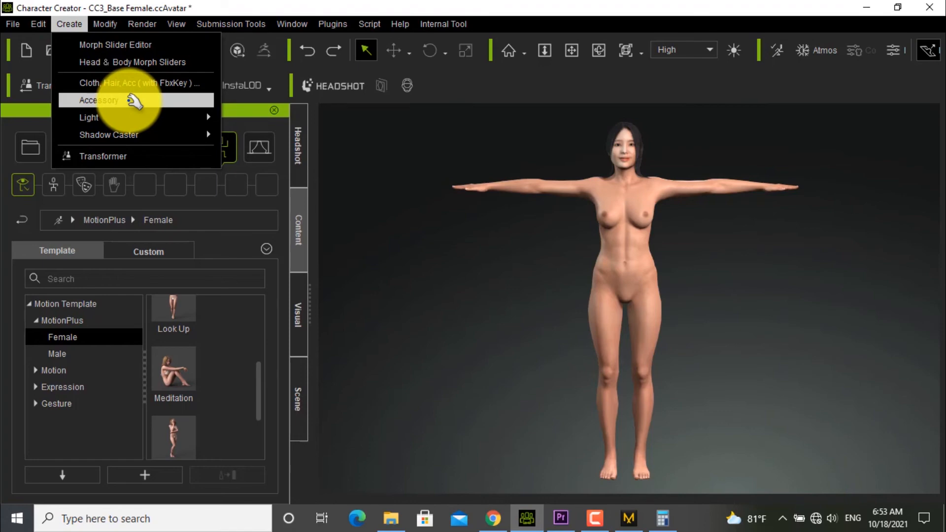
{"action": "left_click", "coordinate": [134, 101]}
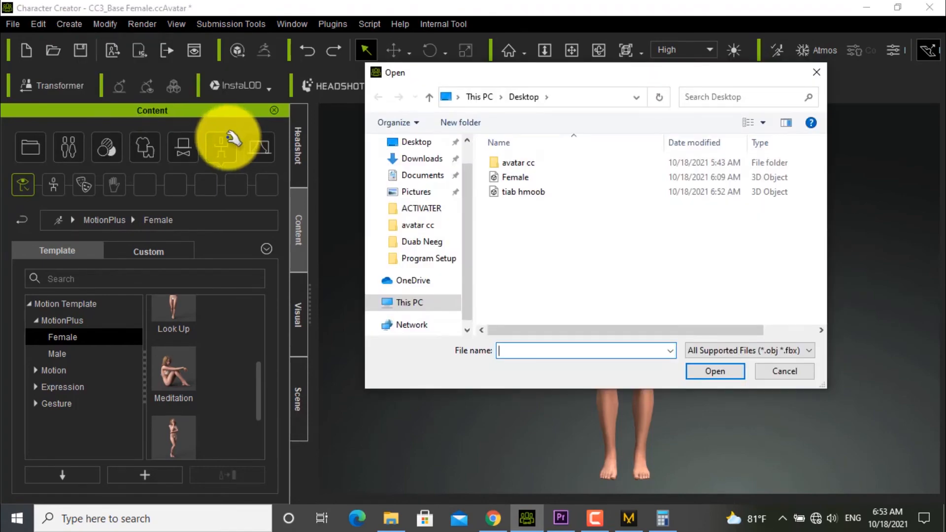
{"action": "left_click", "coordinate": [550, 196]}
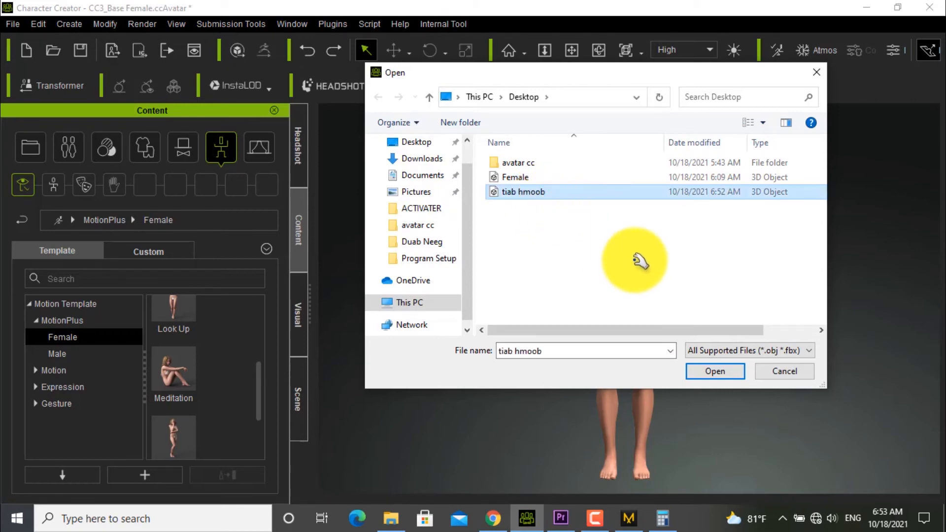
{"action": "left_click", "coordinate": [717, 370]}
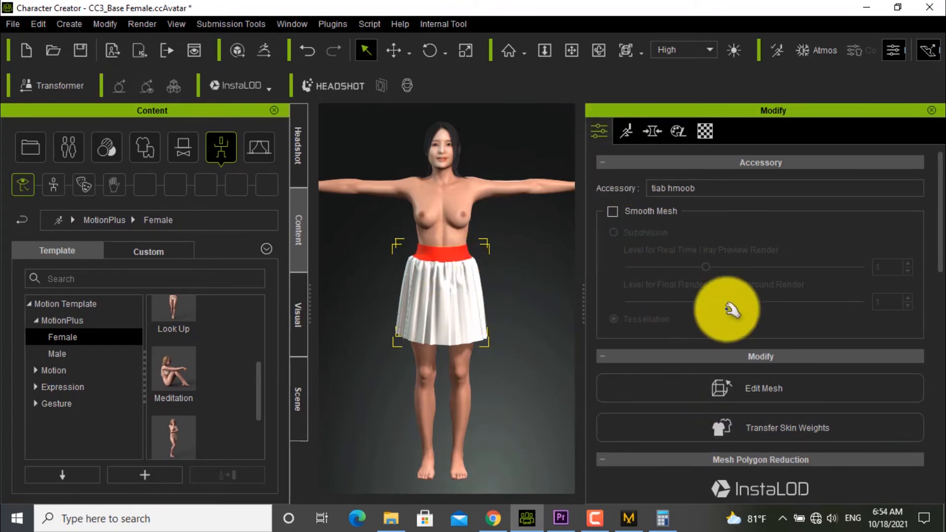
Transfer skin weights to the tiab hmoob skirt using the Default template
{"action": "scroll", "coordinate": [941, 251], "scroll_direction": "down", "scroll_amount": 2}
{"action": "scroll", "coordinate": [941, 251], "scroll_direction": "down", "scroll_amount": 2}
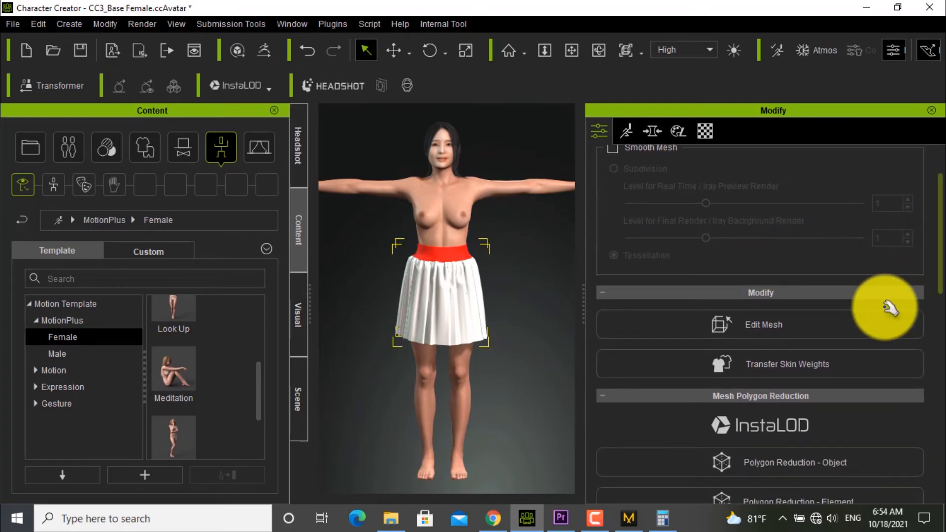
{"action": "left_click", "coordinate": [749, 364]}
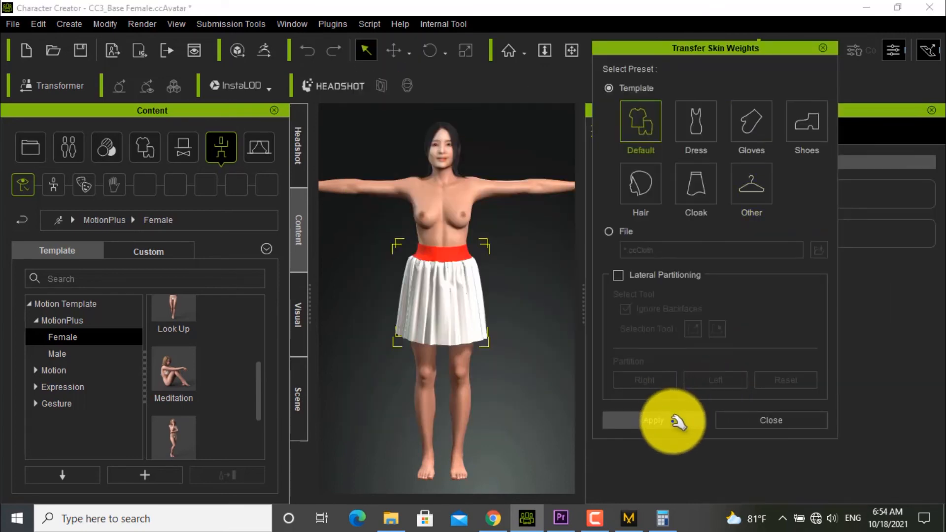
{"action": "left_click", "coordinate": [677, 421]}
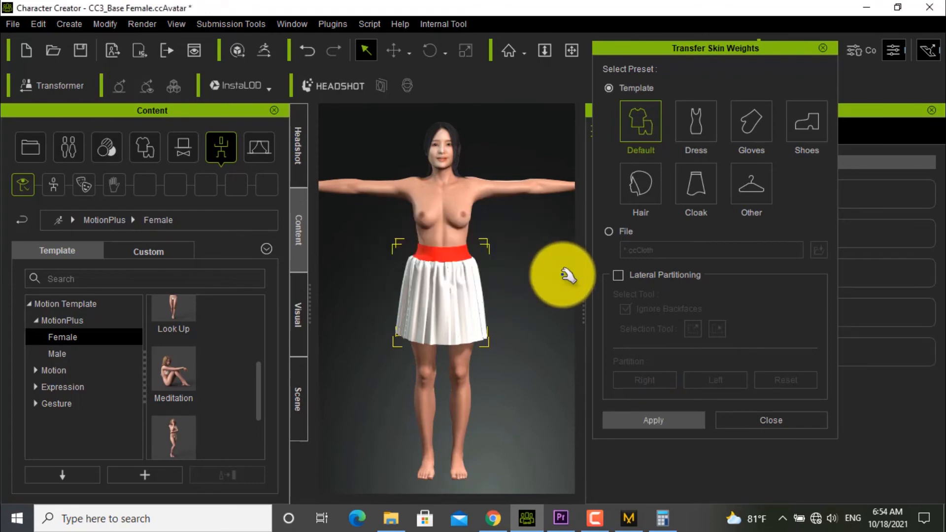
{"action": "left_click", "coordinate": [764, 418]}
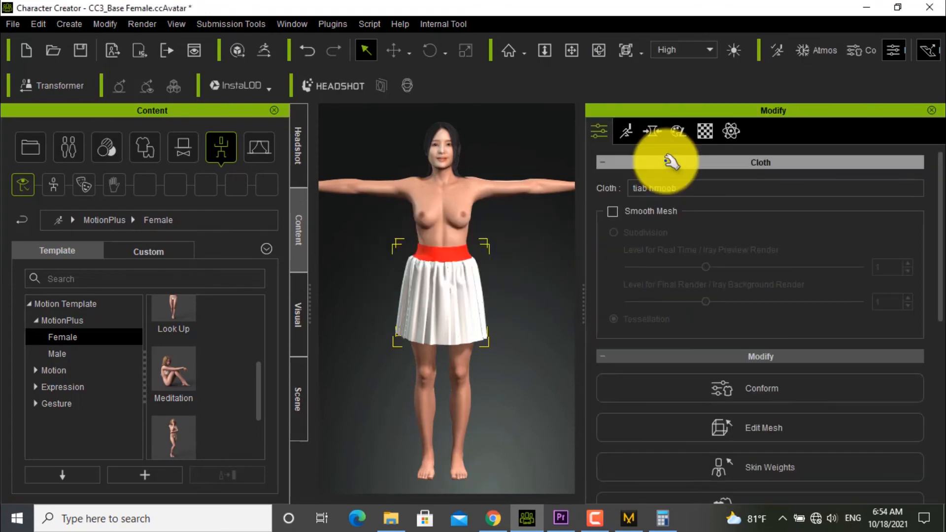
Narrow the Modify panel to enlarge the viewport and display the MotionPlus Female pose templates from the start of the list
{"action": "left_click_drag", "start_coordinate": [580, 302], "coordinate": [640, 296]}
{"action": "left_click_drag", "start_coordinate": [818, 288], "coordinate": [844, 287]}
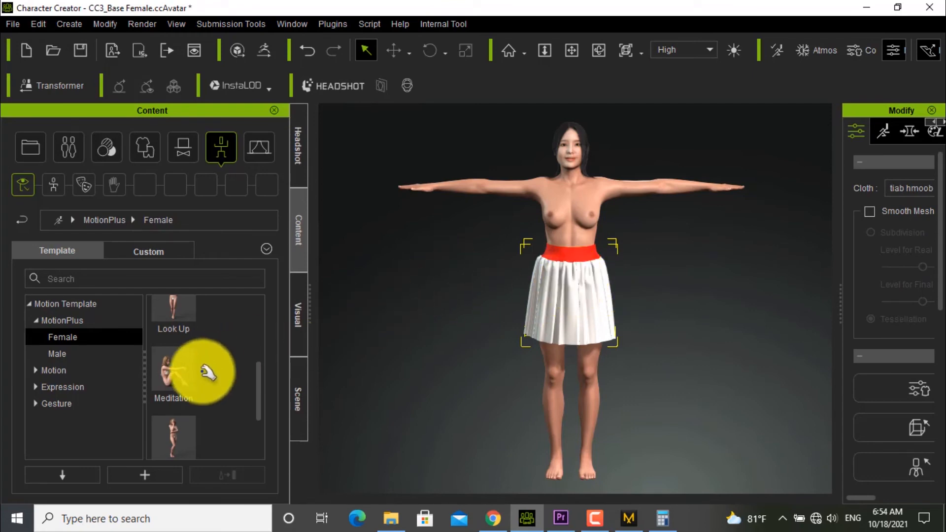
{"action": "left_click_drag", "start_coordinate": [263, 373], "coordinate": [258, 321]}
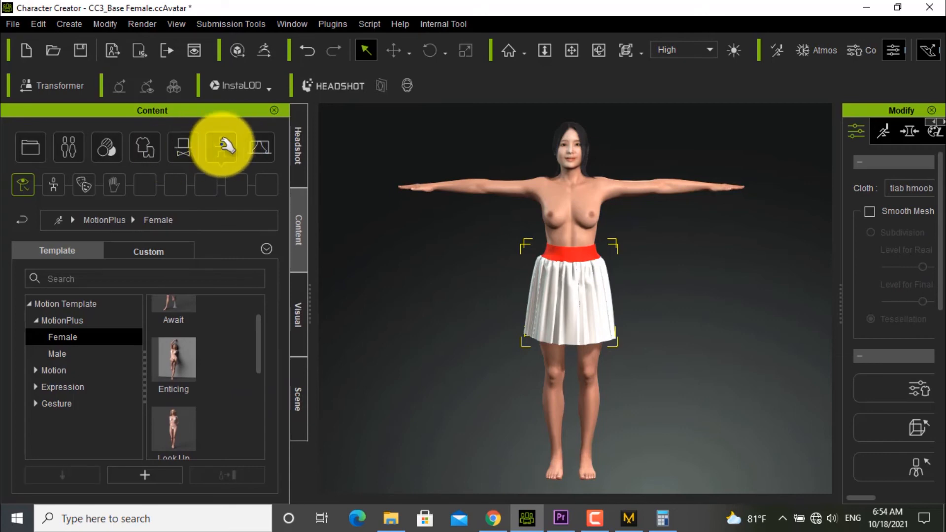
{"action": "left_click", "coordinate": [30, 148]}
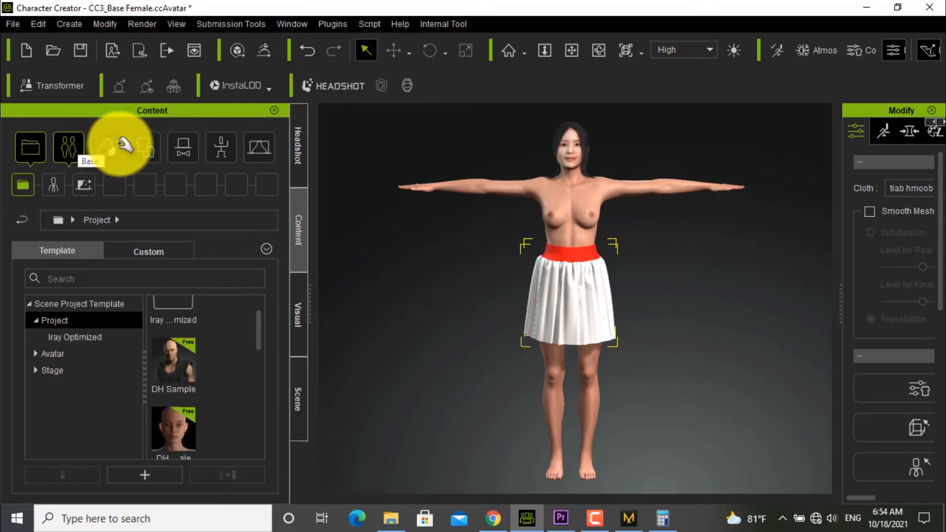
{"action": "left_click", "coordinate": [225, 146]}
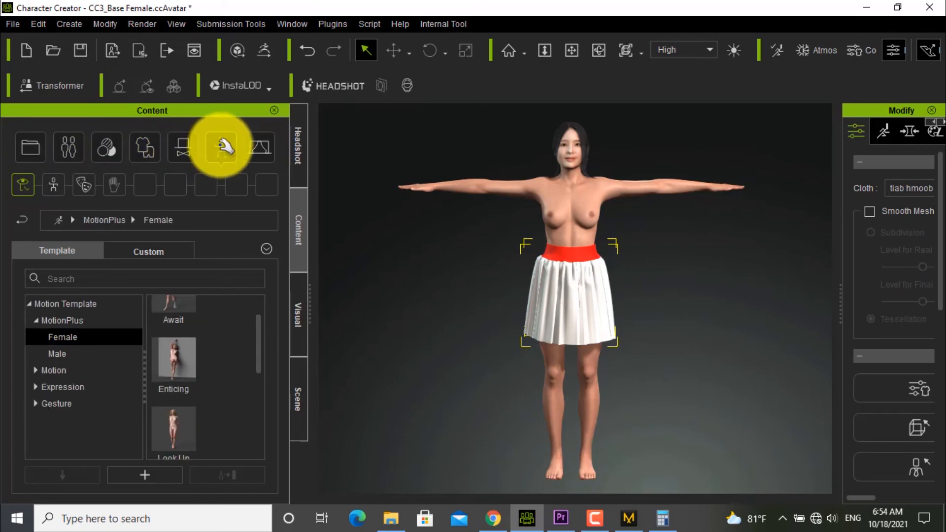
{"action": "left_click", "coordinate": [77, 337]}
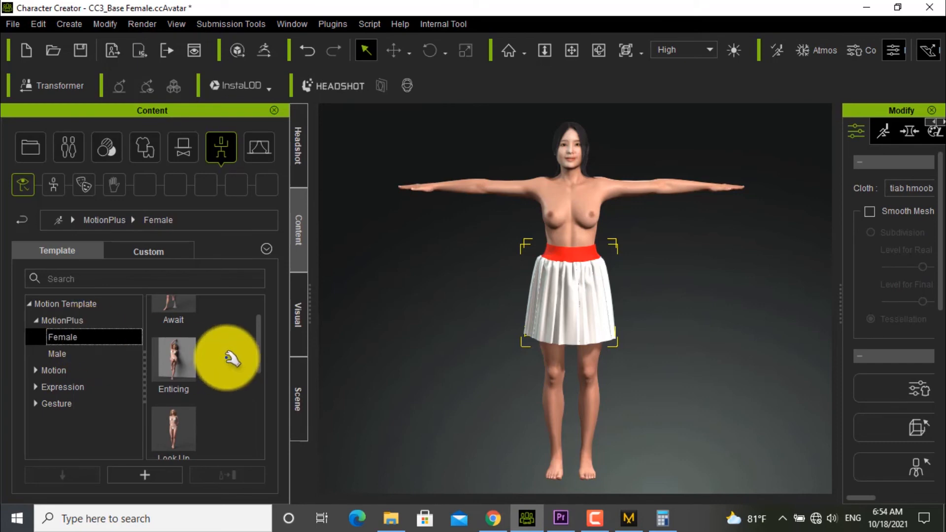
{"action": "left_click_drag", "start_coordinate": [260, 340], "coordinate": [275, 308]}
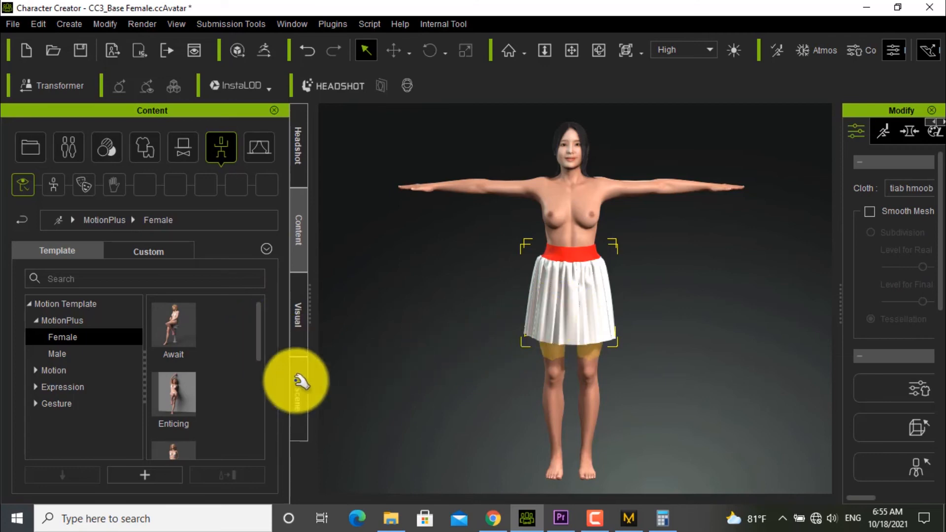
Apply the Await pose to the avatar and examine from the side how the skirt follows the legs
{"action": "mouse_move", "coordinate": [260, 344]}
{"action": "left_mouse_down"}
{"action": "mouse_move", "coordinate": [261, 377]}
{"action": "mouse_move", "coordinate": [256, 344]}
{"action": "left_mouse_up"}
{"action": "left_click", "coordinate": [179, 332]}
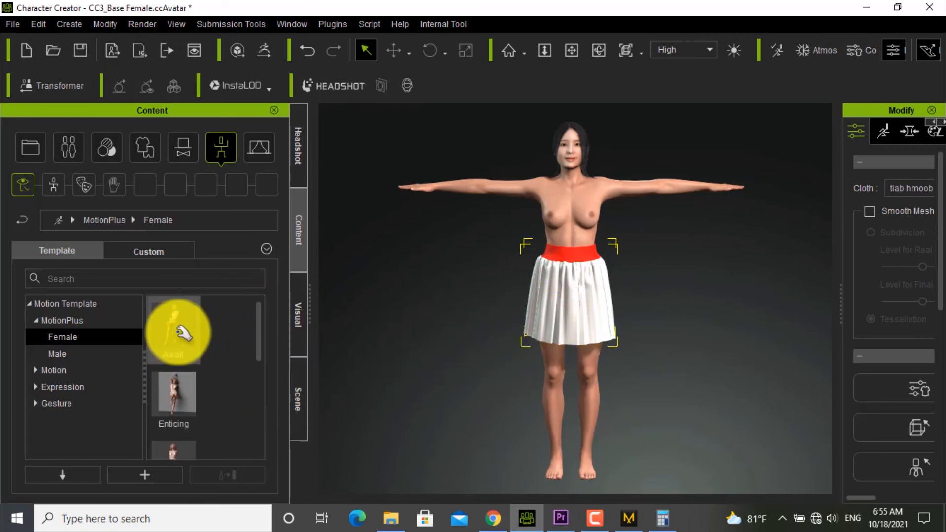
{"action": "left_click_drag", "start_coordinate": [183, 334], "coordinate": [537, 324]}
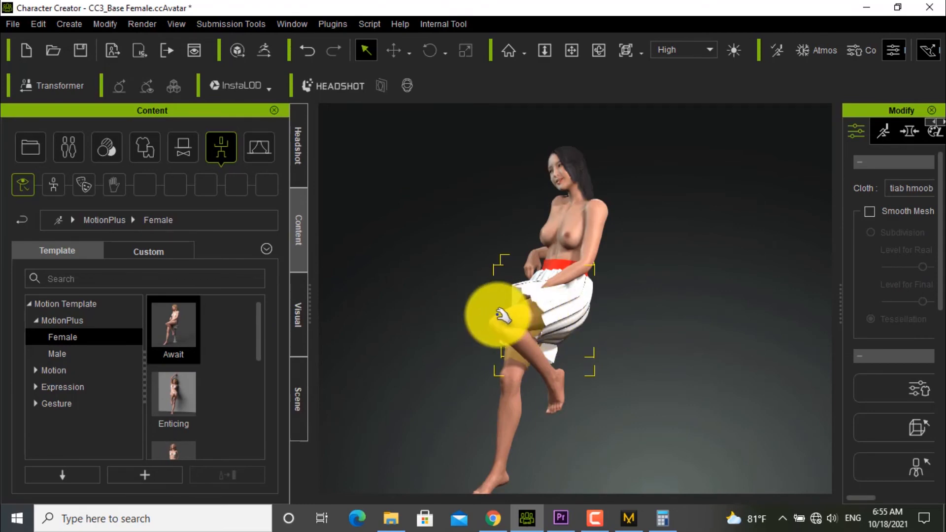
{"action": "right_click_drag", "start_coordinate": [495, 320], "coordinate": [532, 337]}
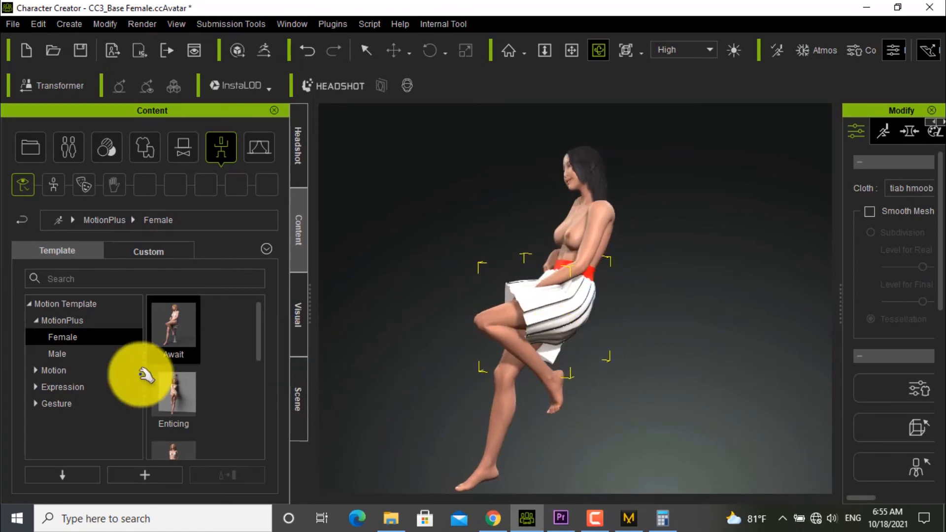
Test the skirt on the avatar with the Pray pose, followed by the Ponder pose
{"action": "scroll", "coordinate": [228, 383], "scroll_direction": "down", "scroll_amount": 5}
{"action": "double_click", "coordinate": [187, 412]}
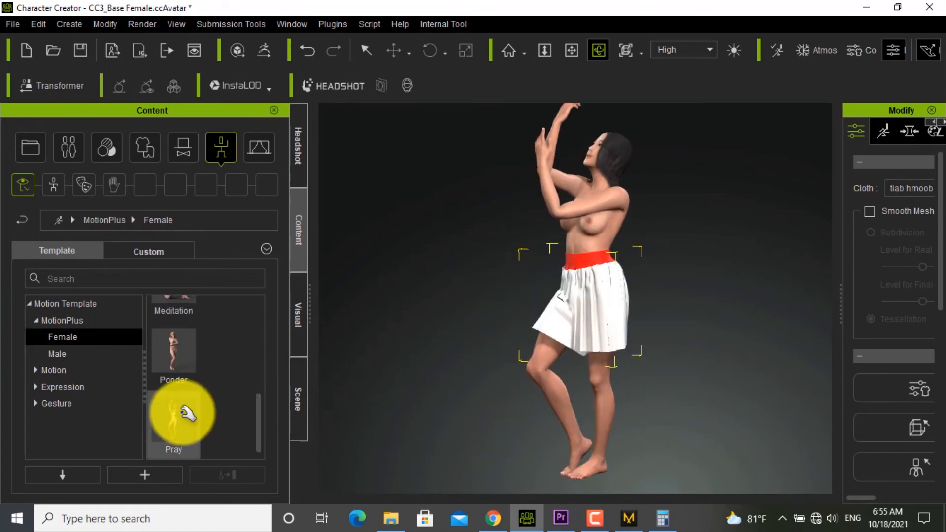
{"action": "double_click", "coordinate": [179, 339]}
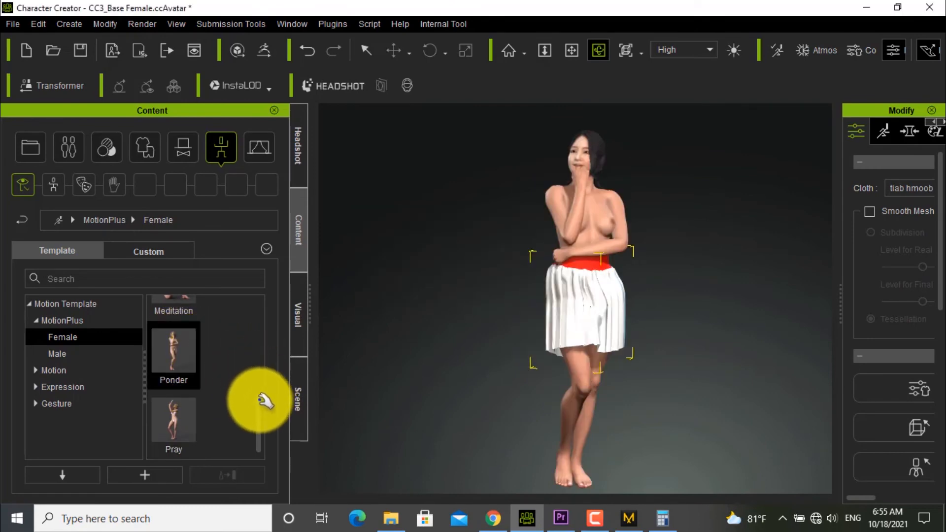
{"action": "left_click_drag", "start_coordinate": [260, 371], "coordinate": [600, 276]}
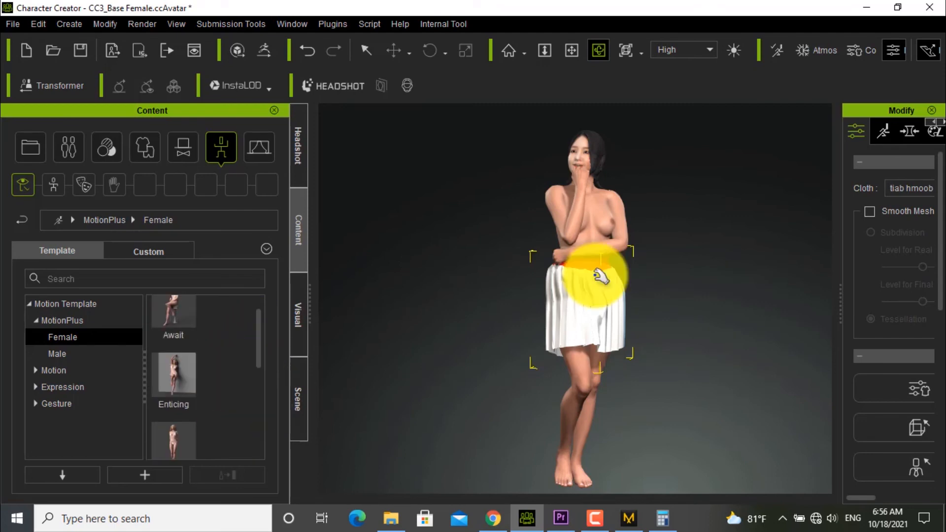